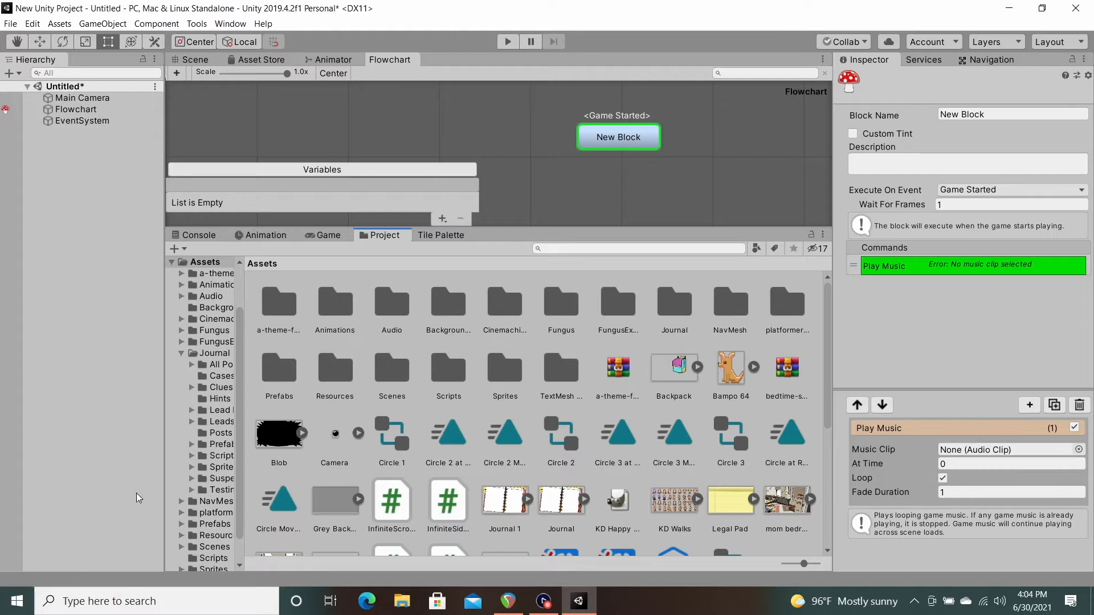
Step: Assign the Shine Time clip from Assets/Audio/Music to the Play Music command in New Block
double_click(396, 304)
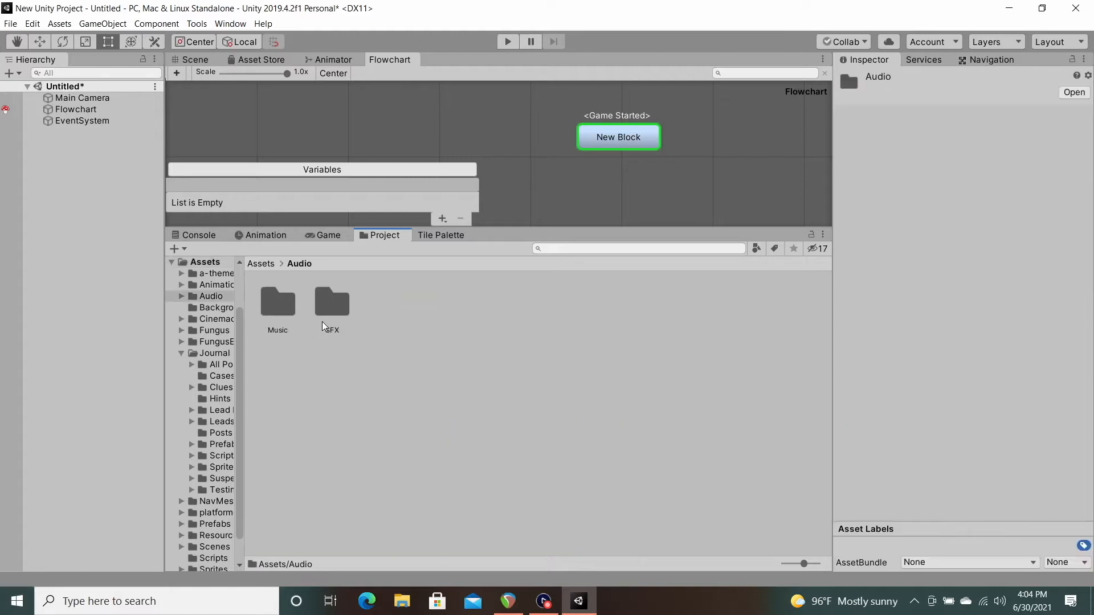
double_click(279, 310)
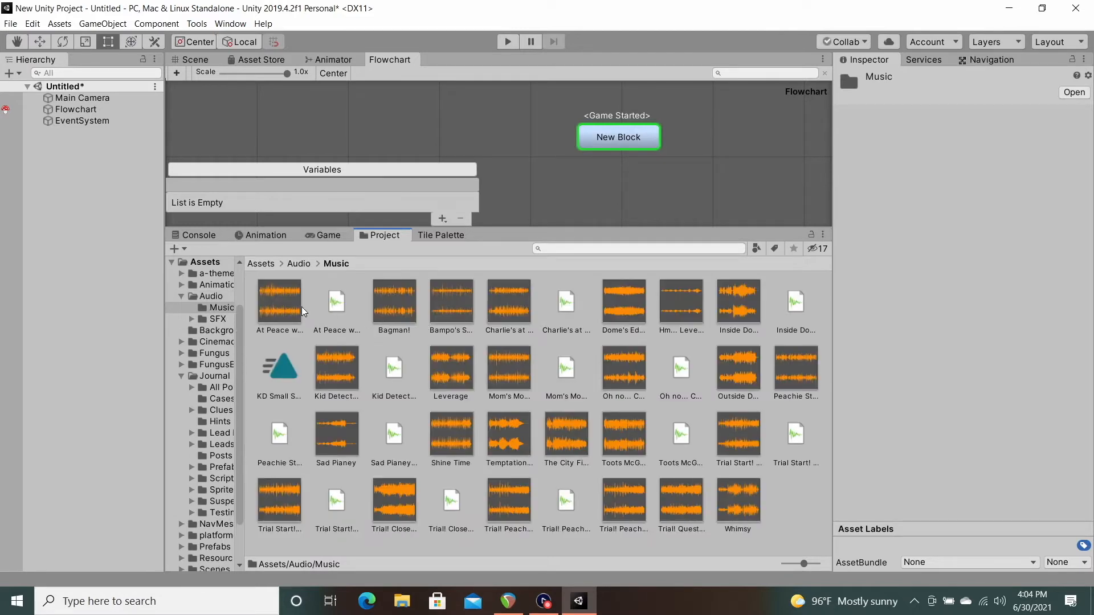
click(621, 139)
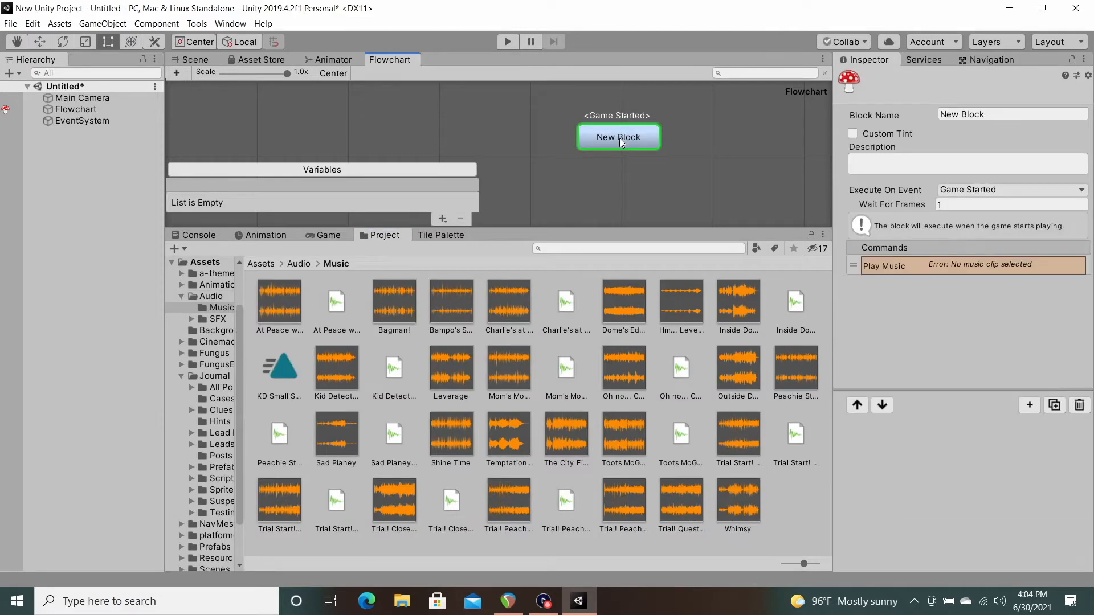
click(962, 261)
click(466, 439)
drag(916, 441, 973, 446)
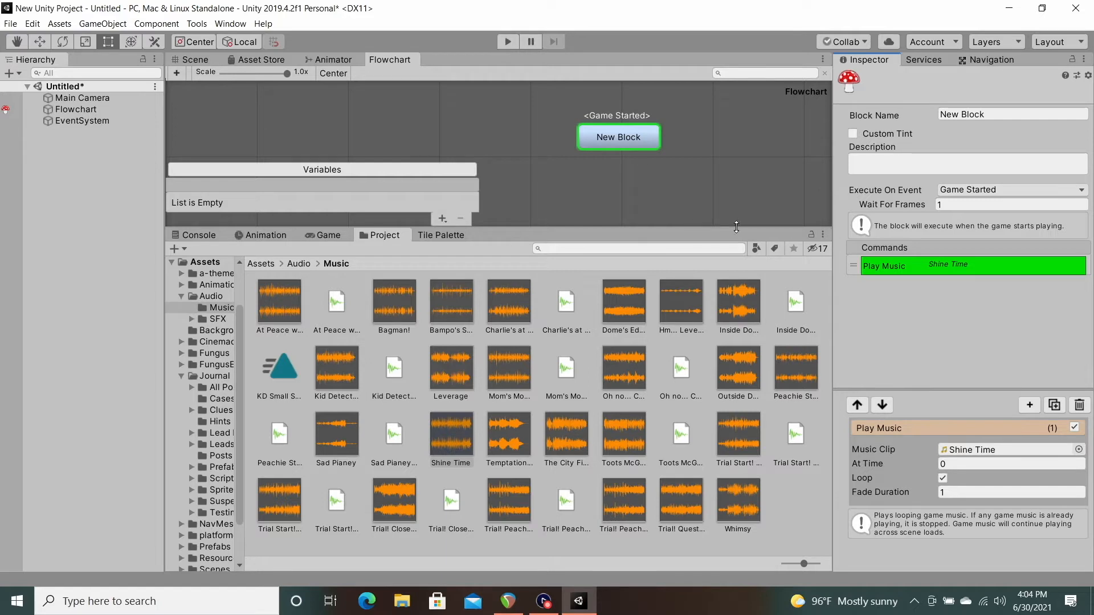
Step: Try a fade duration of 10 on the Play Music command and restore it to 1
click(942, 463)
click(941, 464)
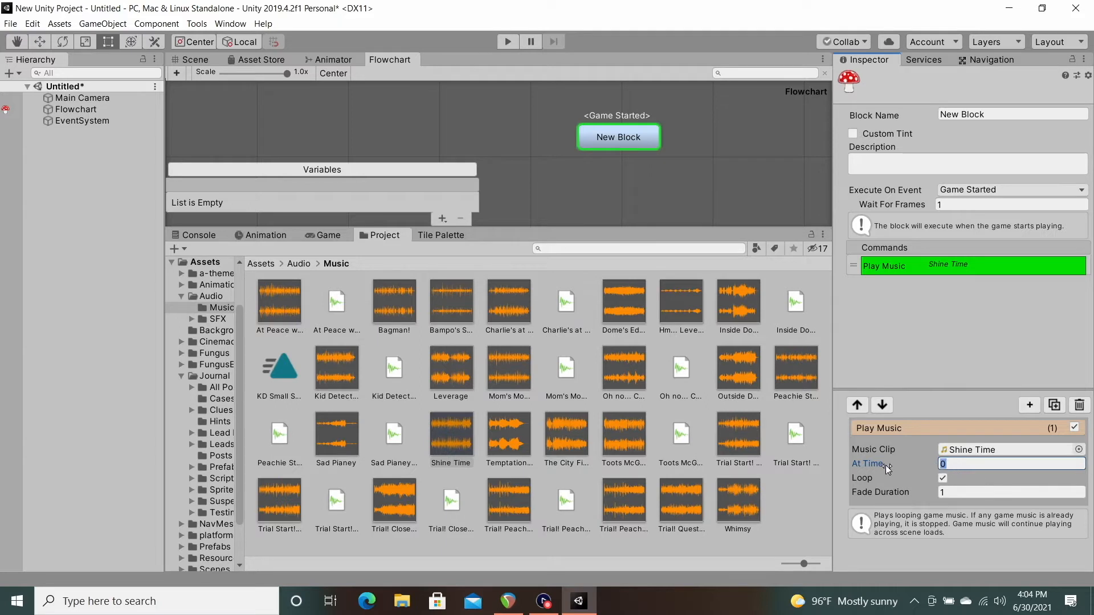
click(948, 494)
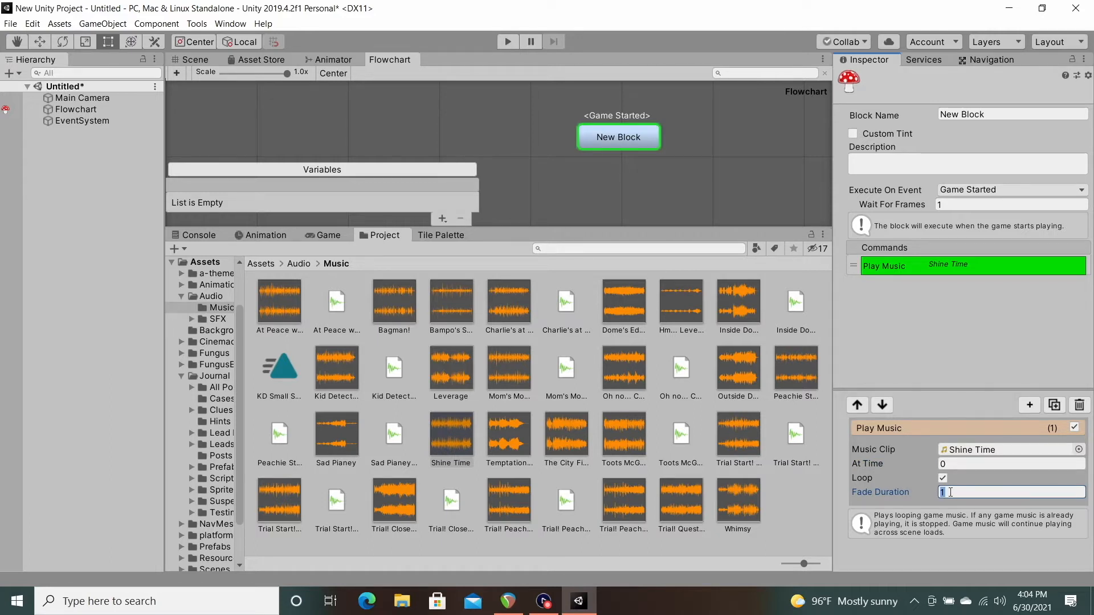
key(BackSpace)
text(10)
key(BackSpace)
key(BackSpace)
text(1)
Step: Play-test the scene to hear the Shine Time music, and stop the playback
click(507, 42)
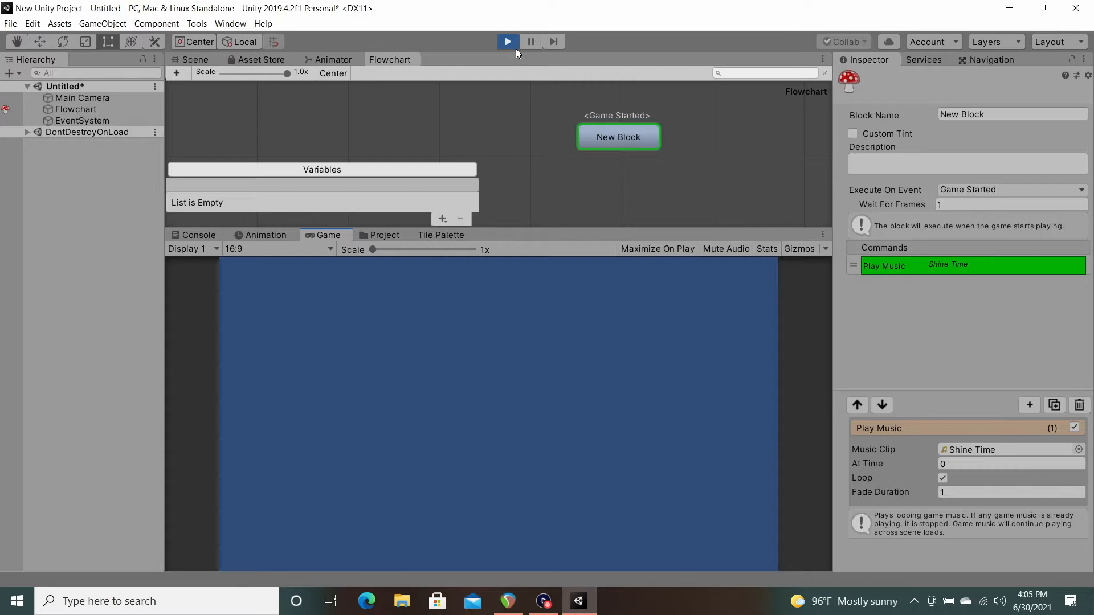
click(511, 44)
Step: Add a second Play Music command to New Block and assign the Leverage clip to it
click(634, 142)
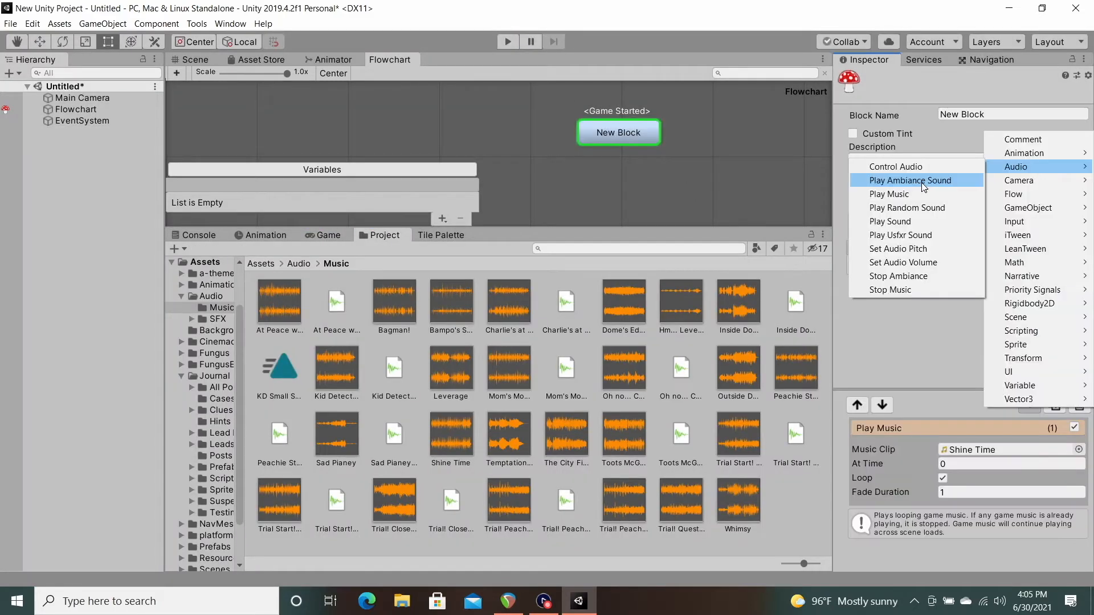
click(889, 193)
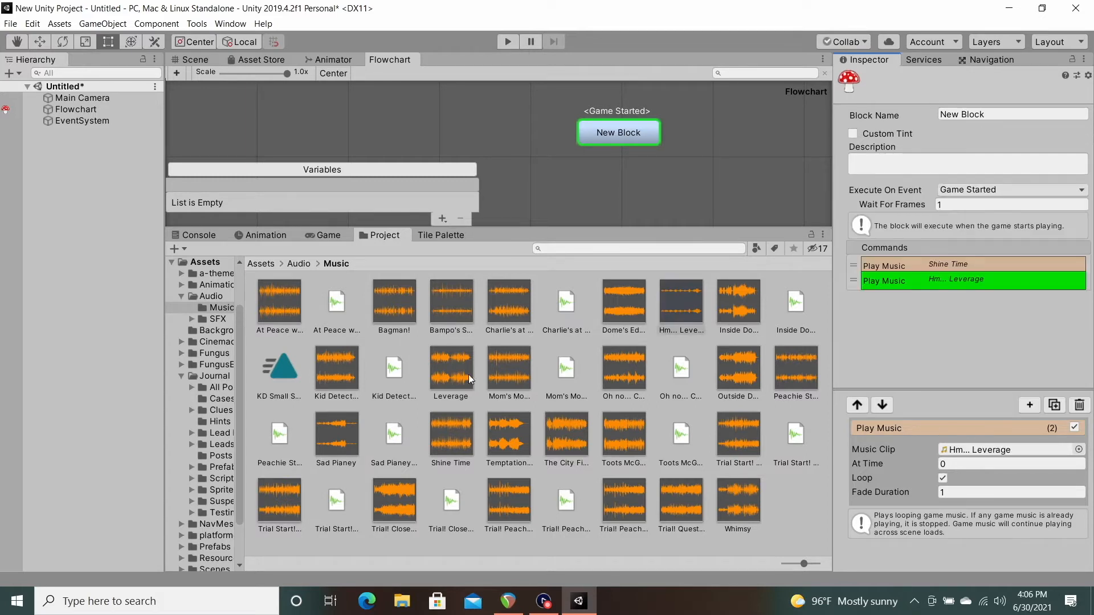
drag(455, 370, 959, 447)
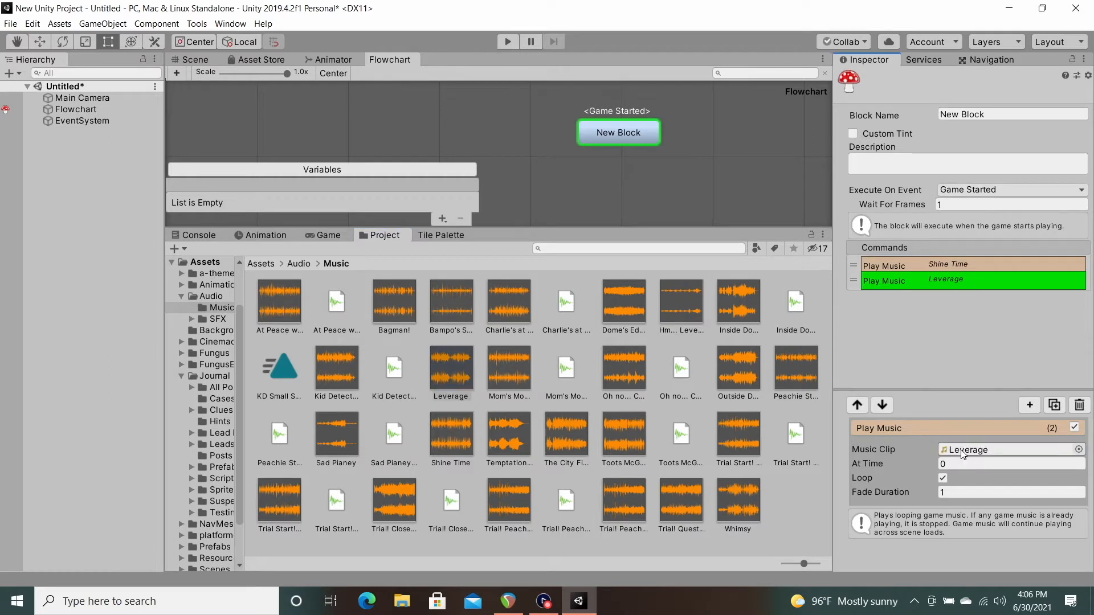
Step: Compare the Shine Time and Leverage Play Music commands and play-test the scene with both in the block
click(945, 265)
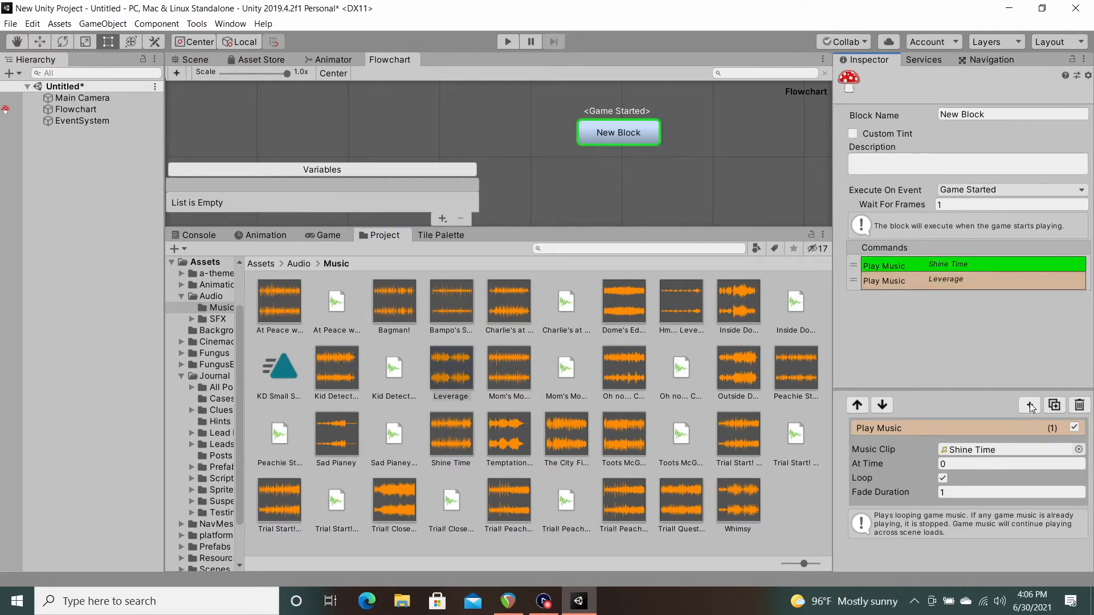
click(966, 285)
click(956, 268)
click(952, 279)
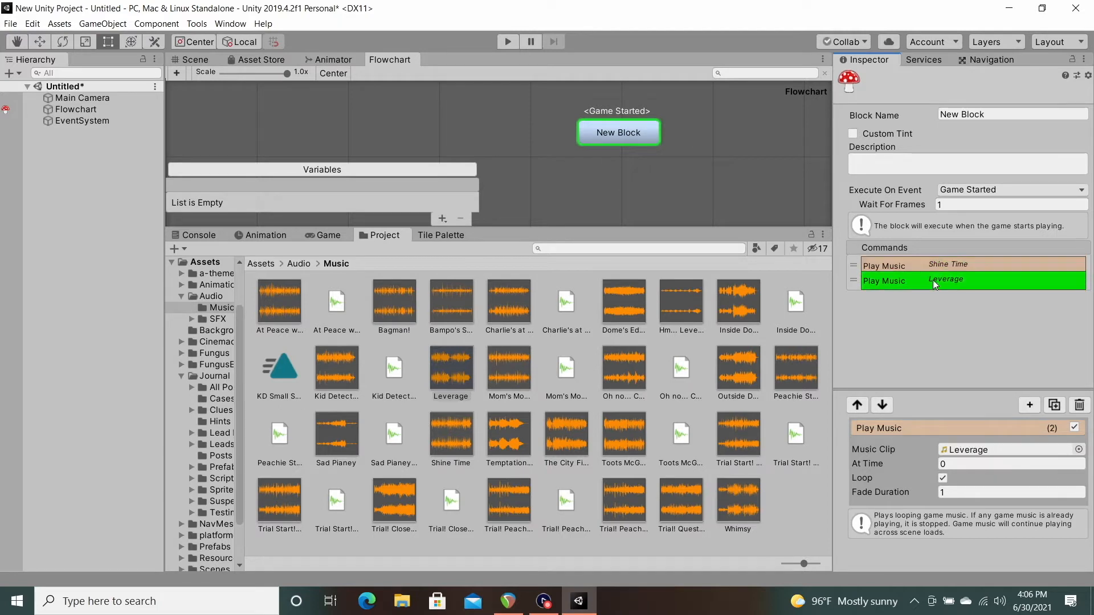
click(507, 41)
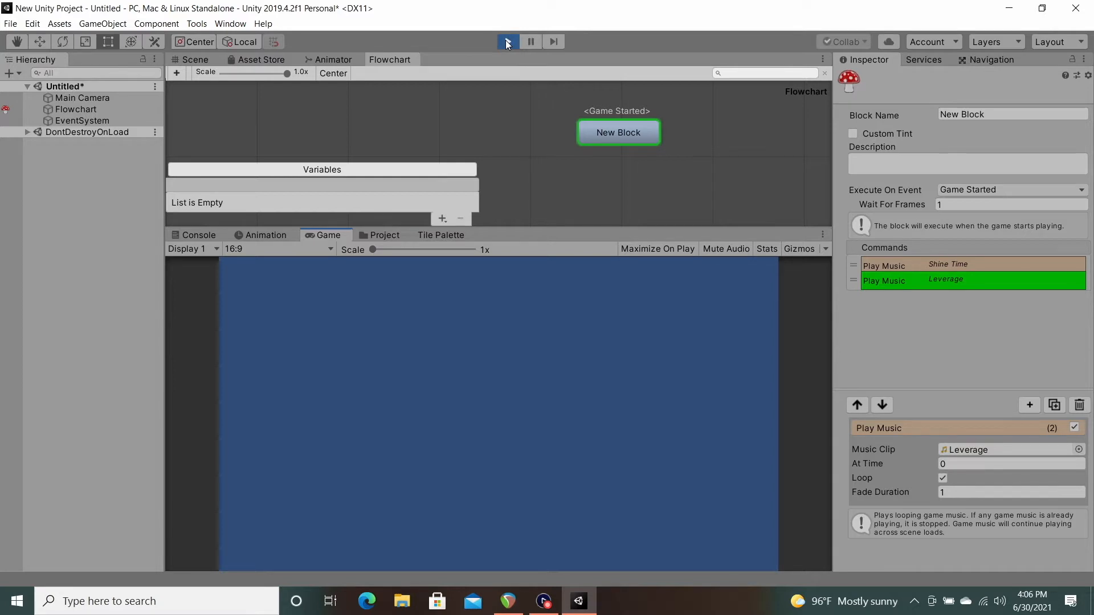
click(918, 263)
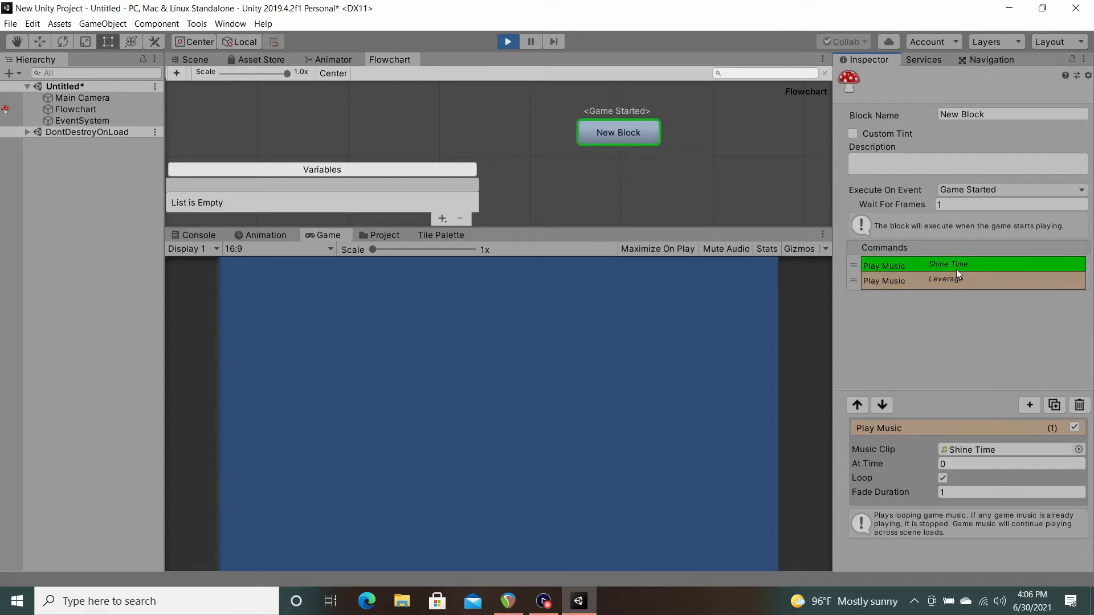
click(945, 285)
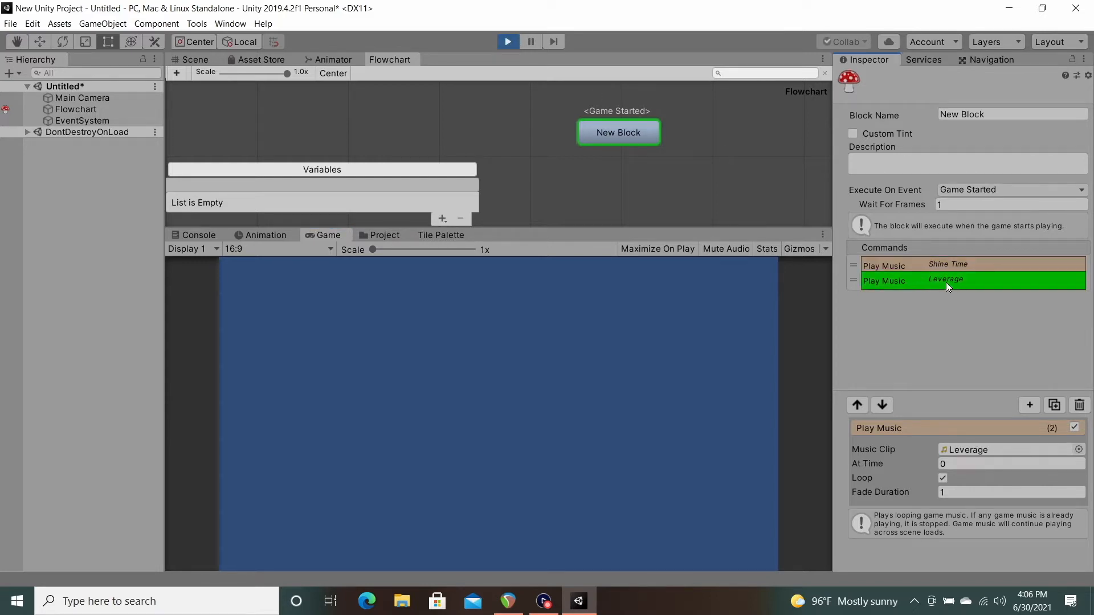
click(940, 268)
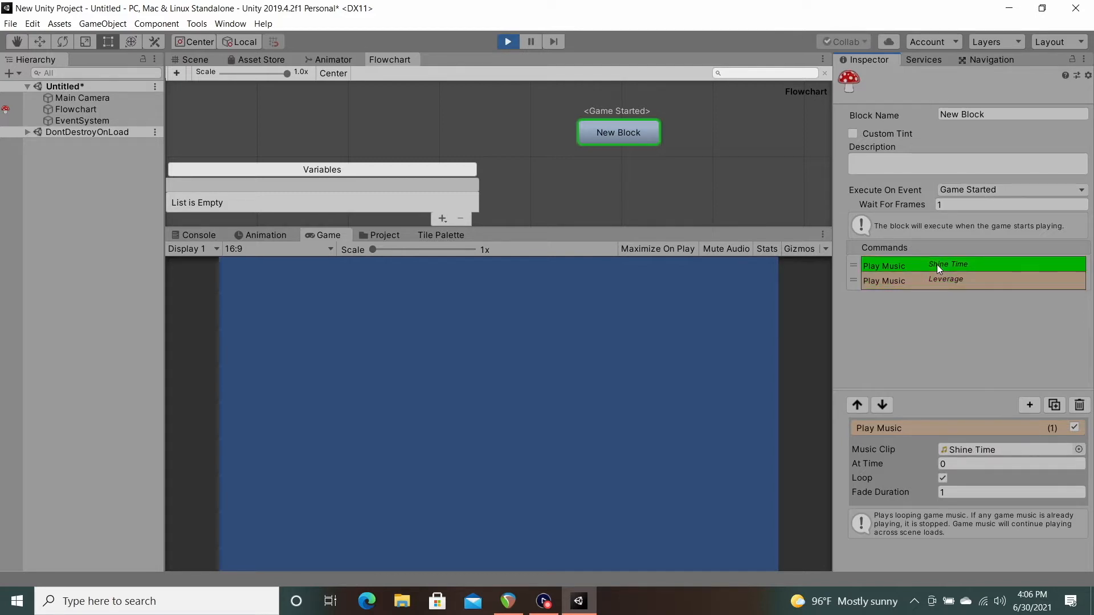
click(509, 42)
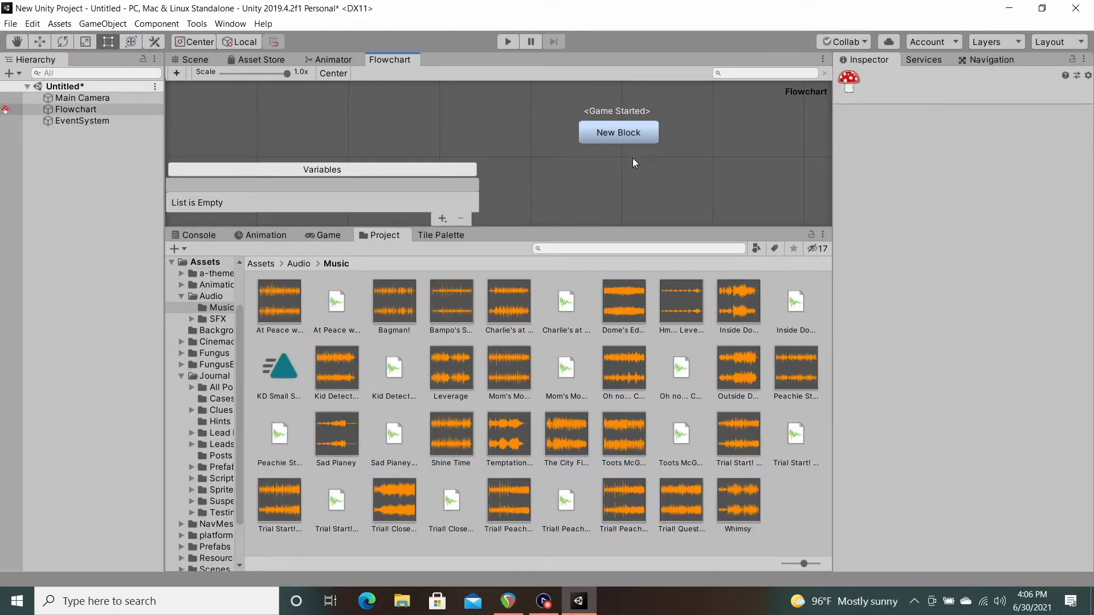
Step: Delete the Leverage Play Music command from New Block
click(626, 135)
click(963, 280)
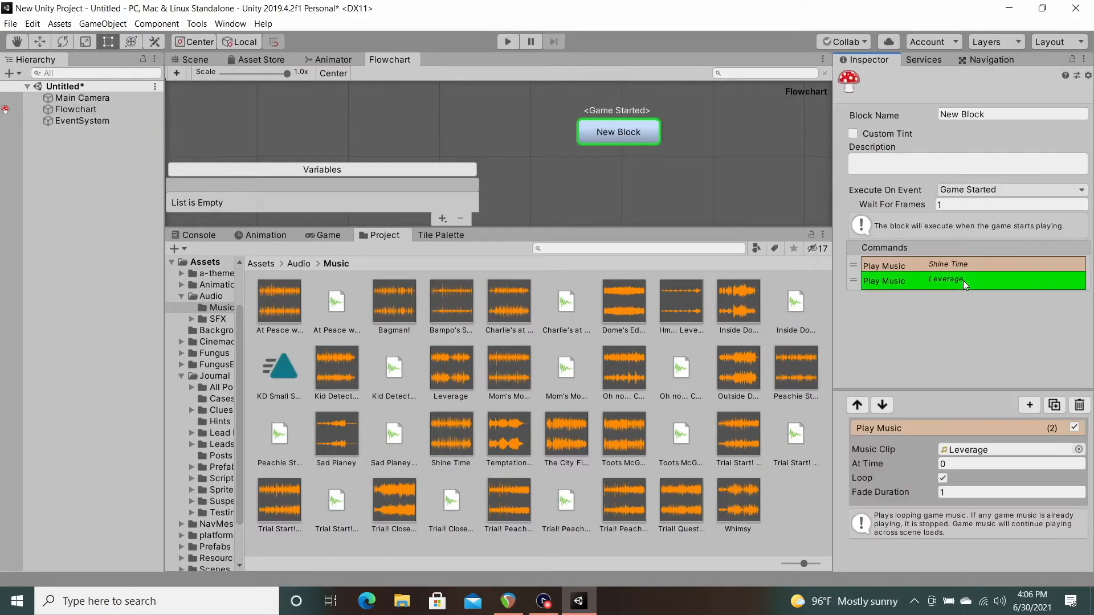
click(1078, 405)
click(991, 276)
Step: Add a Play Ambiance Sound command after the Shine Time music, using the WindSound clip from Assets/Audio/SFX
click(1029, 405)
mouse_move(1029, 159)
click(935, 173)
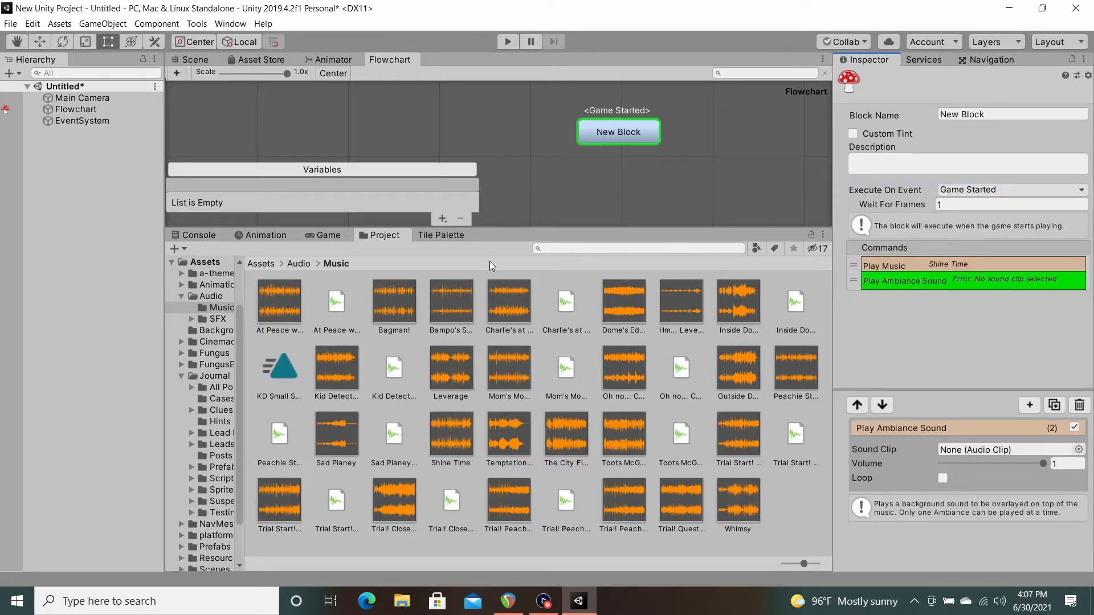
click(298, 263)
double_click(330, 302)
drag(687, 438, 965, 448)
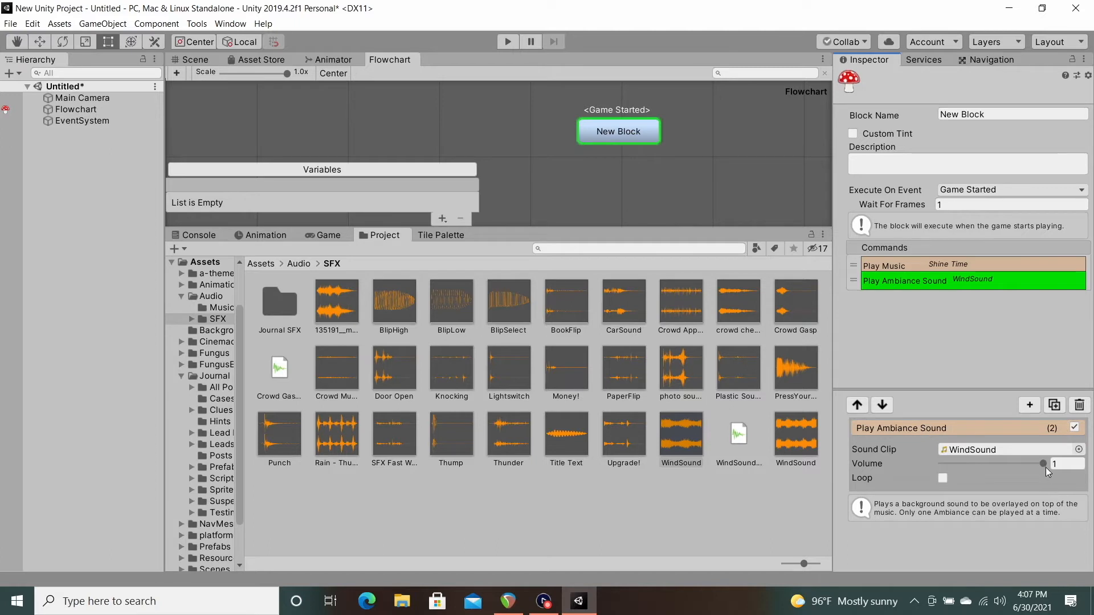
Step: Set the ambiance sound to volume 0.755 with looping enabled, and play-test the scene
drag(1043, 464, 1018, 467)
click(943, 478)
click(506, 41)
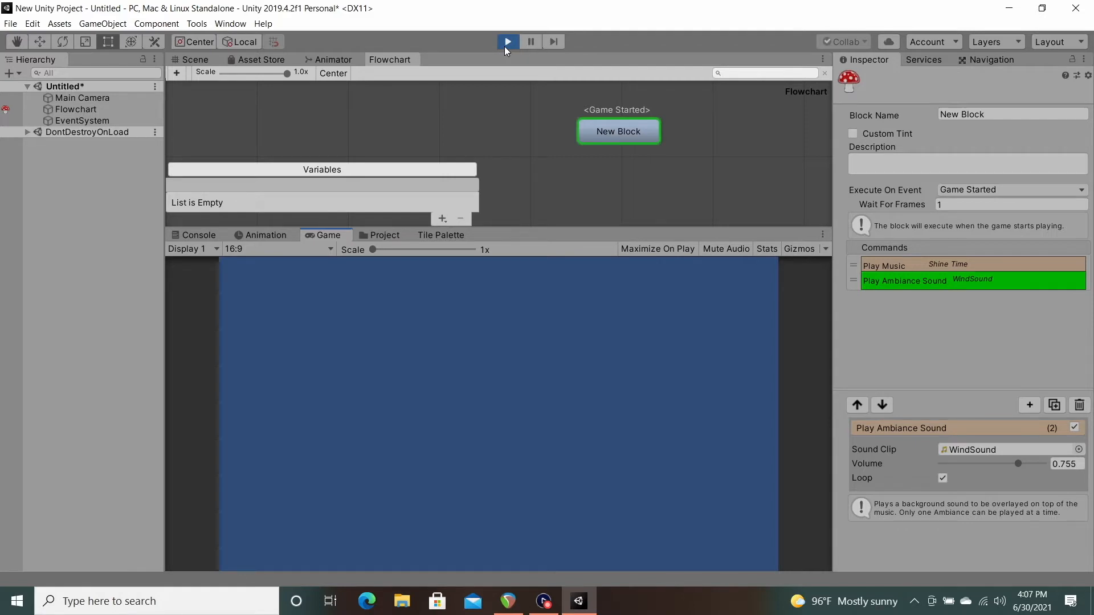
click(505, 46)
Step: Examine the two Shine Time Play Music commands around the 5-second Wait and play-test the sequence
click(959, 282)
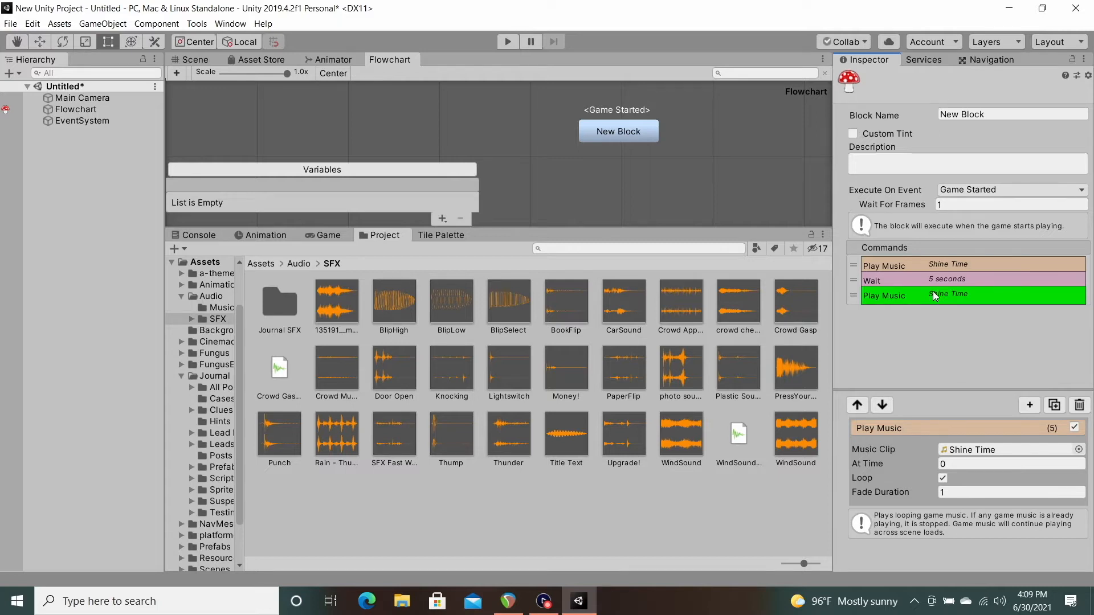
click(921, 264)
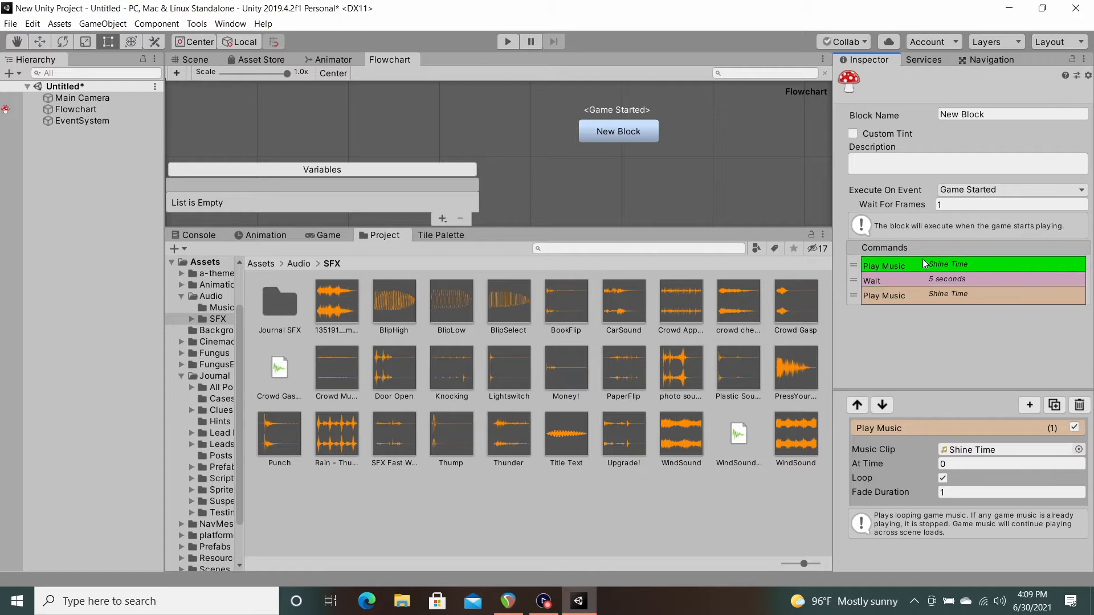
click(912, 296)
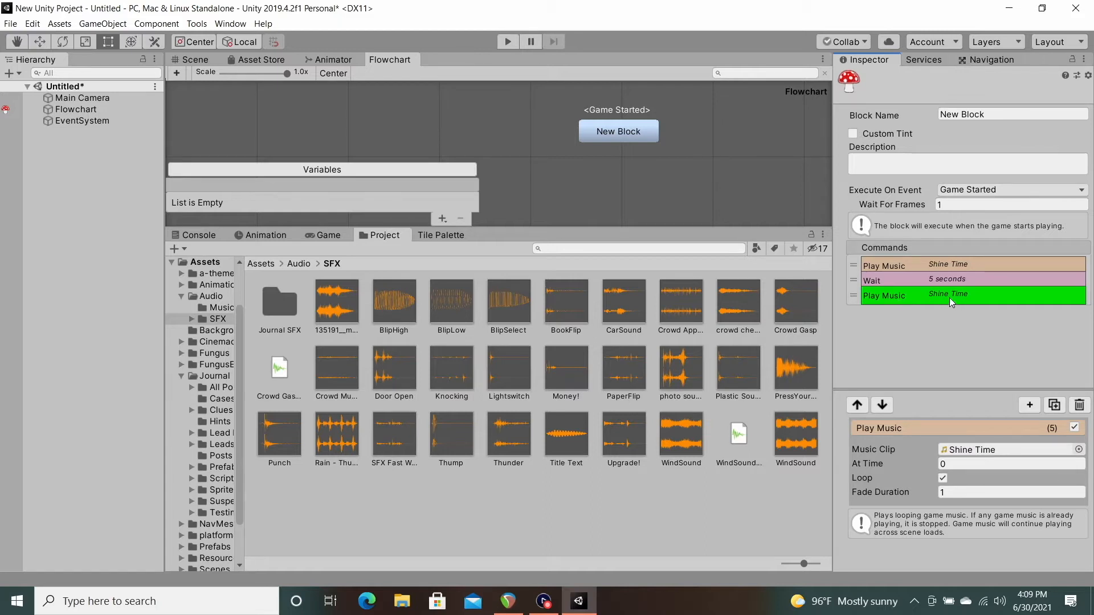
click(509, 43)
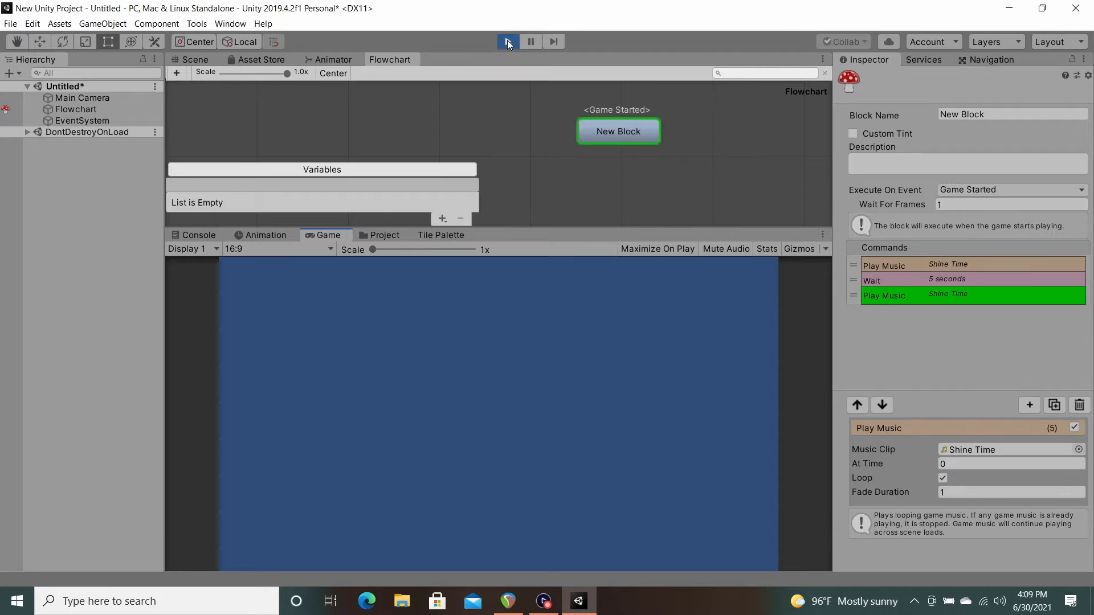
click(508, 41)
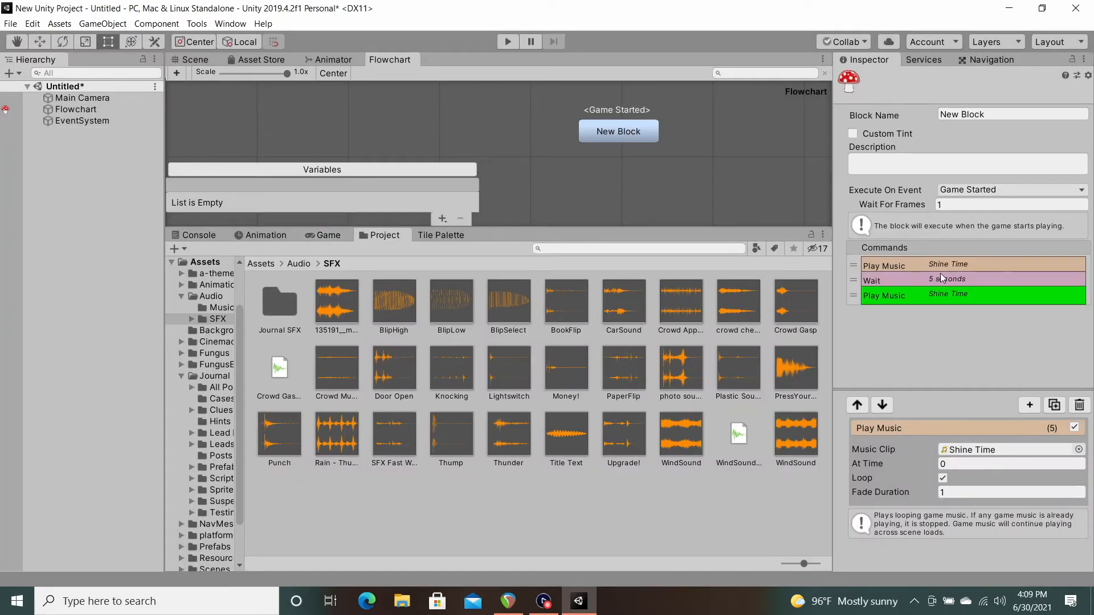
Step: Delete the Play Music command after the 5-second Wait and add a Set Audio Volume command in its place
click(923, 295)
click(966, 308)
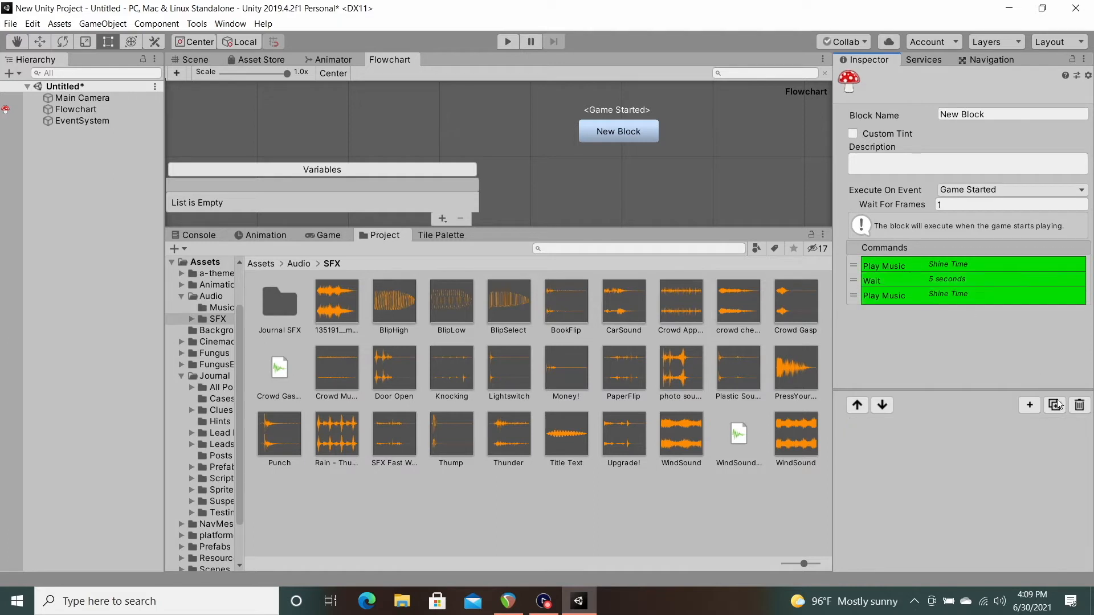
click(1078, 405)
click(1029, 405)
mouse_move(1016, 166)
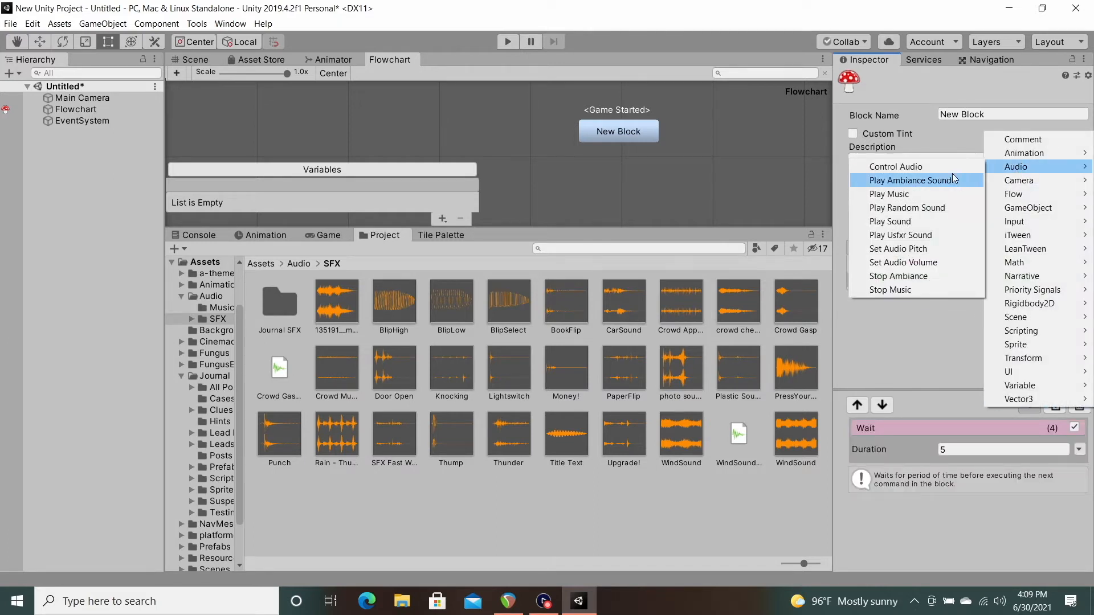
click(901, 262)
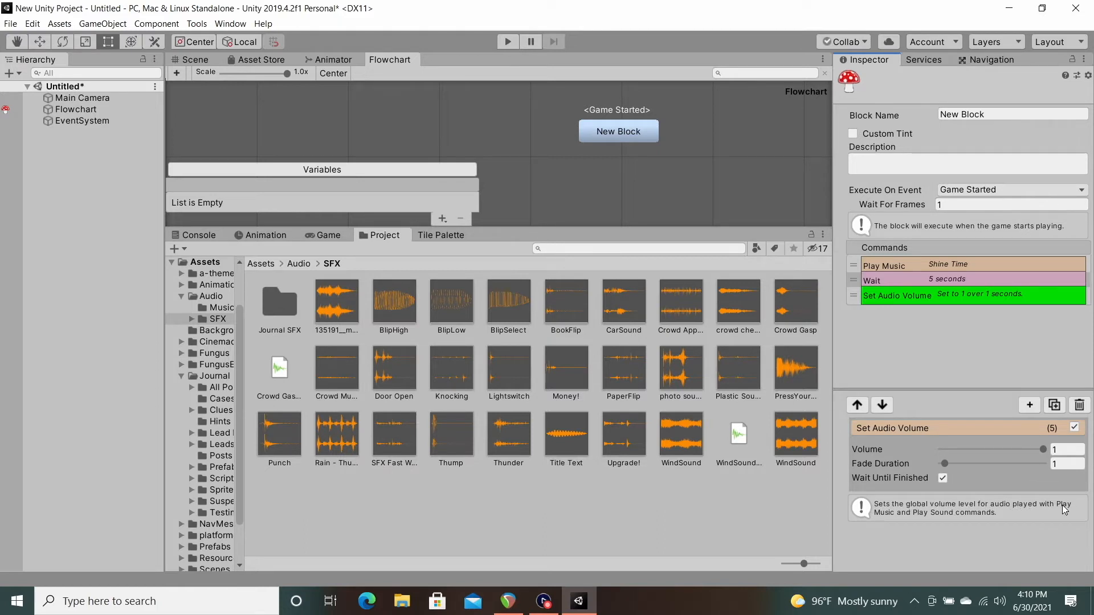
Step: Add a Play Ambiance Sound command to New Block and assign the WindSound clip to it
click(1029, 404)
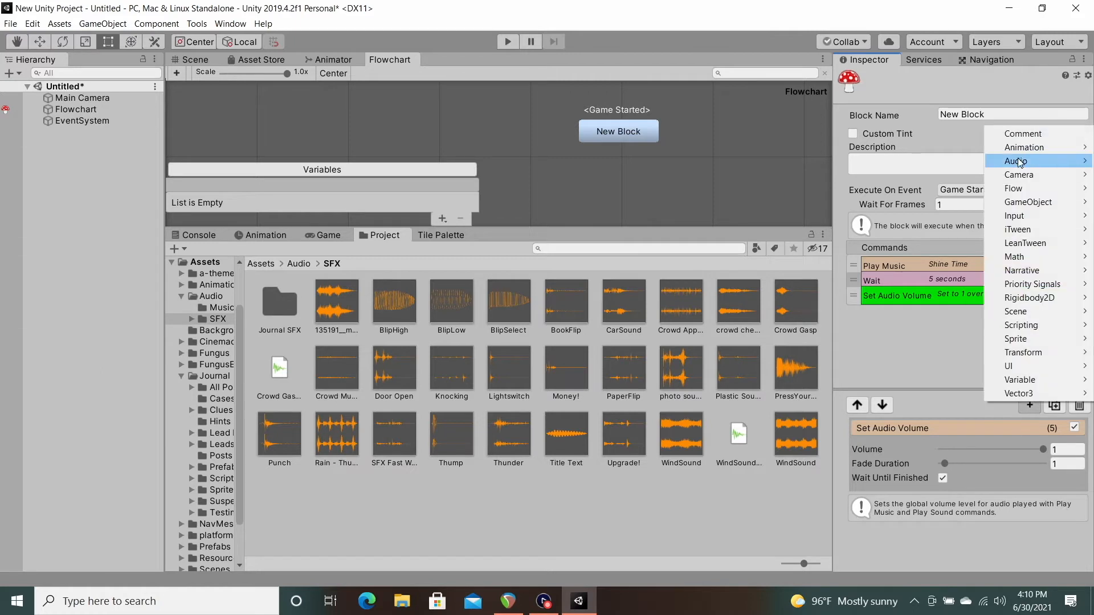
mouse_move(1016, 160)
click(938, 172)
click(885, 310)
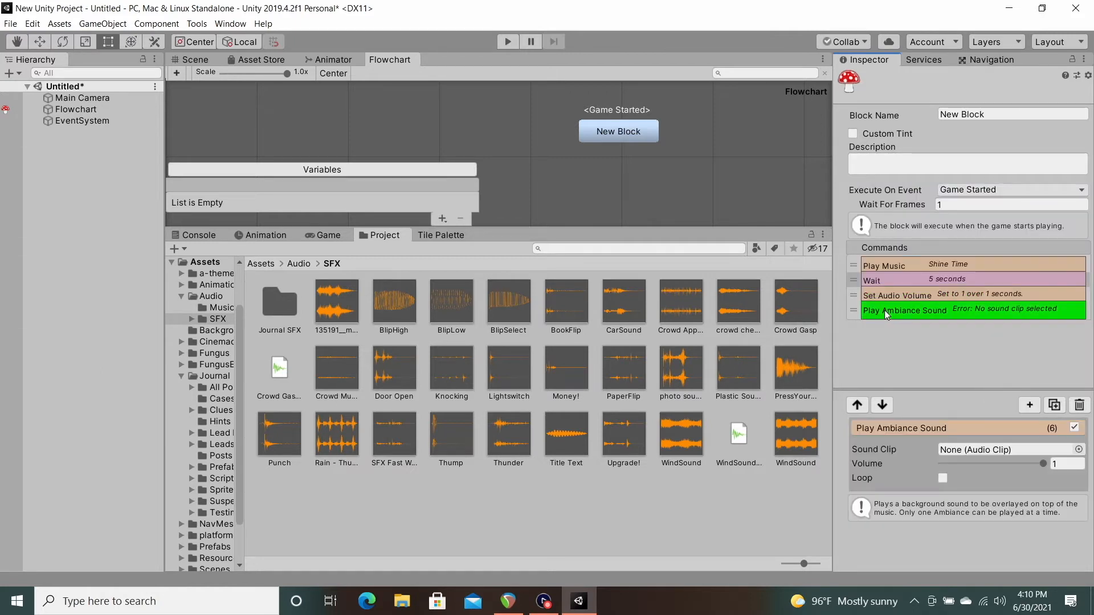
drag(672, 442, 958, 450)
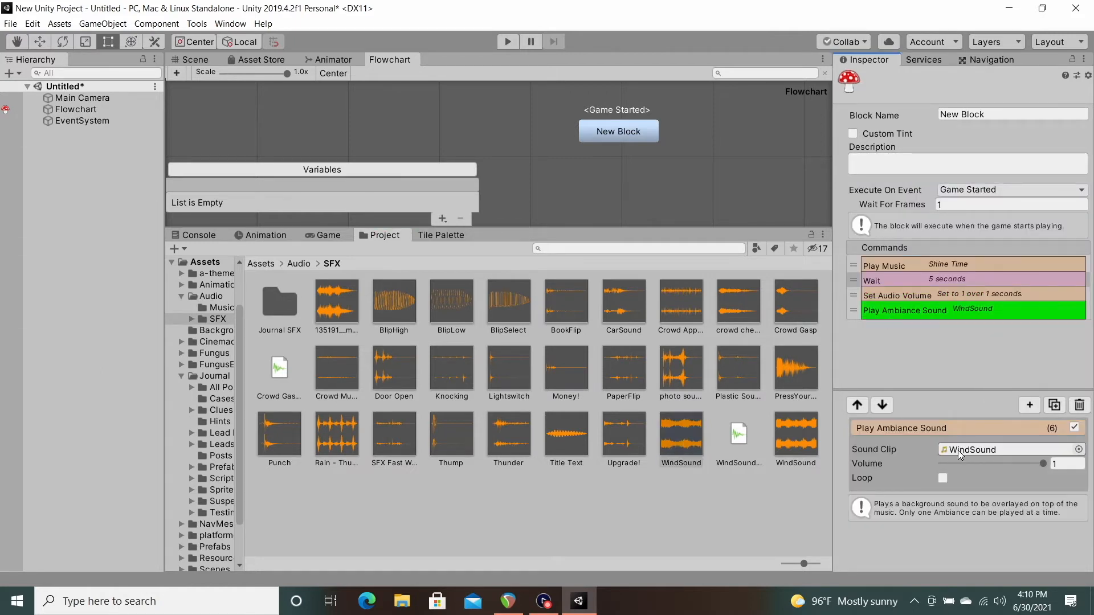
Step: Move Play Ambiance Sound above Set Audio Volume and delete the 5-second Wait command
mouse_move(855, 309)
mouse_down()
mouse_move(853, 281)
mouse_move(854, 292)
mouse_up()
click(891, 292)
click(1079, 404)
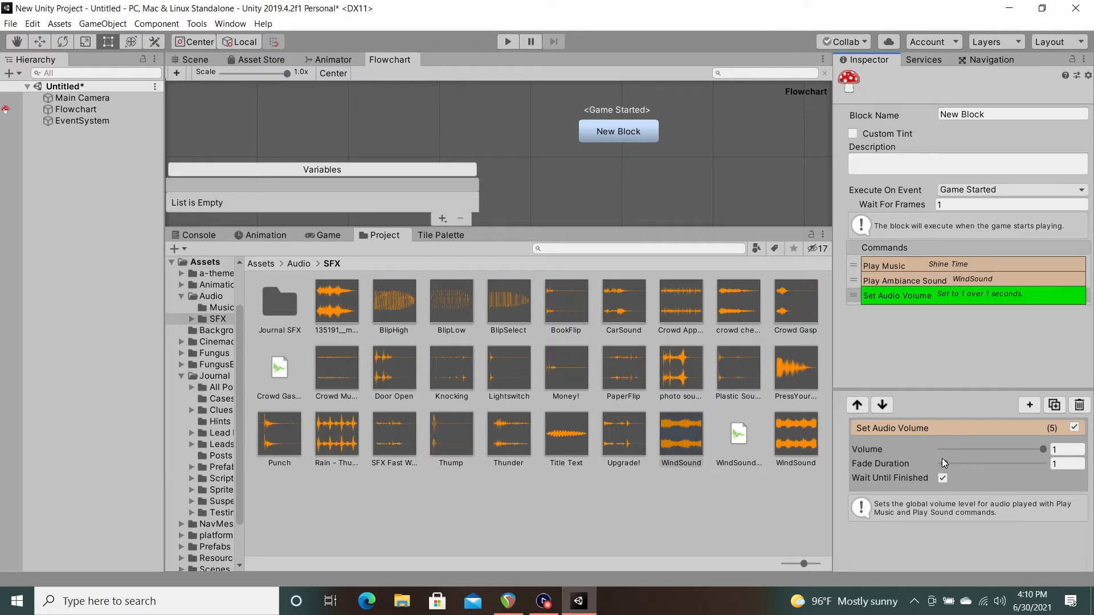
Step: Configure the Set Audio Volume command with volume 0 and a fade duration of 3.3 seconds
drag(1045, 446, 952, 464)
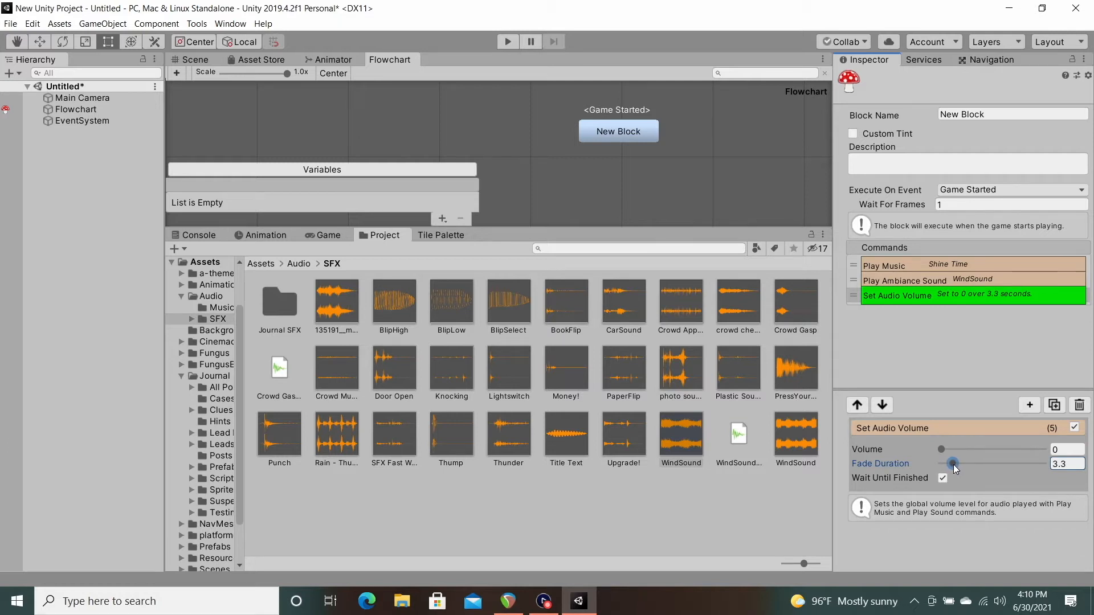
Step: Add a Say command after Set Audio Volume in New Block with the story text "it's quiet in here"
click(1029, 405)
mouse_move(1020, 277)
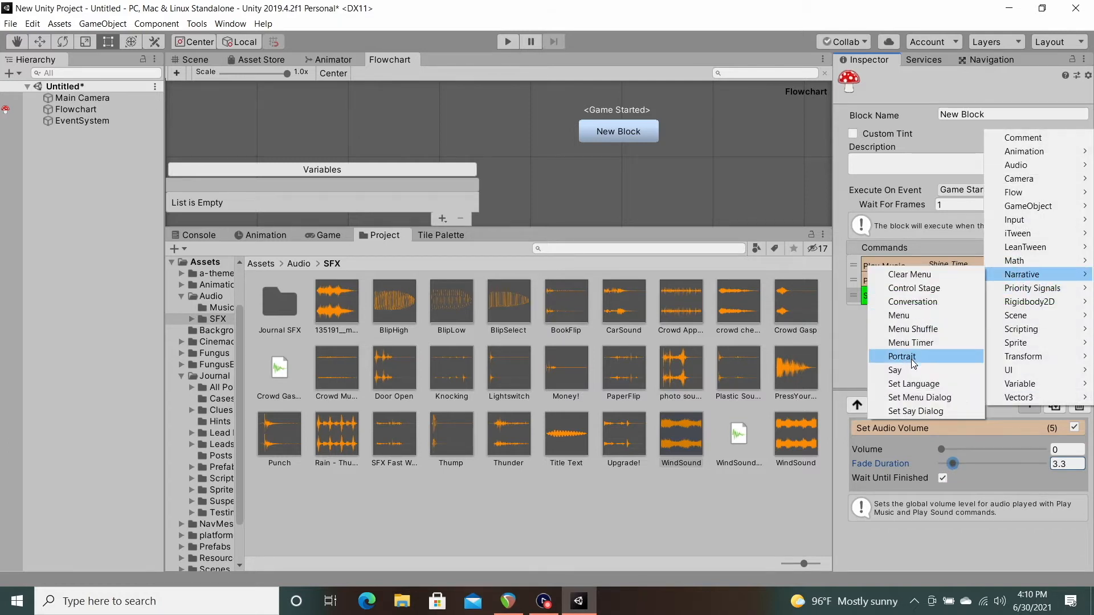
click(906, 370)
click(923, 500)
text(it's quiet in here)
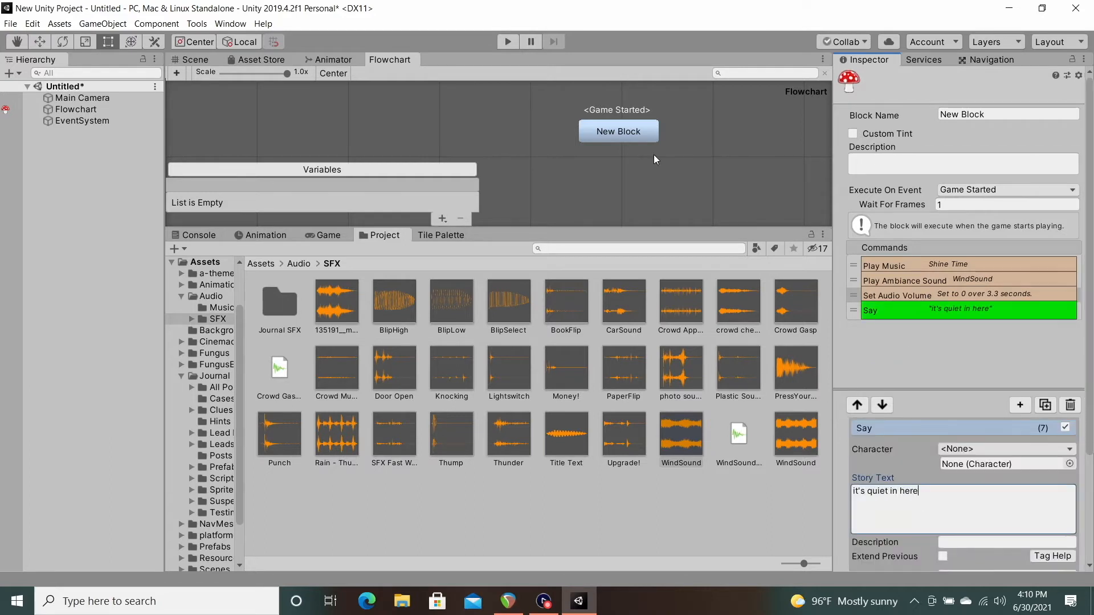
Step: Run the game to test the volume fade, check the Play Ambiance Sound and Play Music settings, and stop the game
click(511, 39)
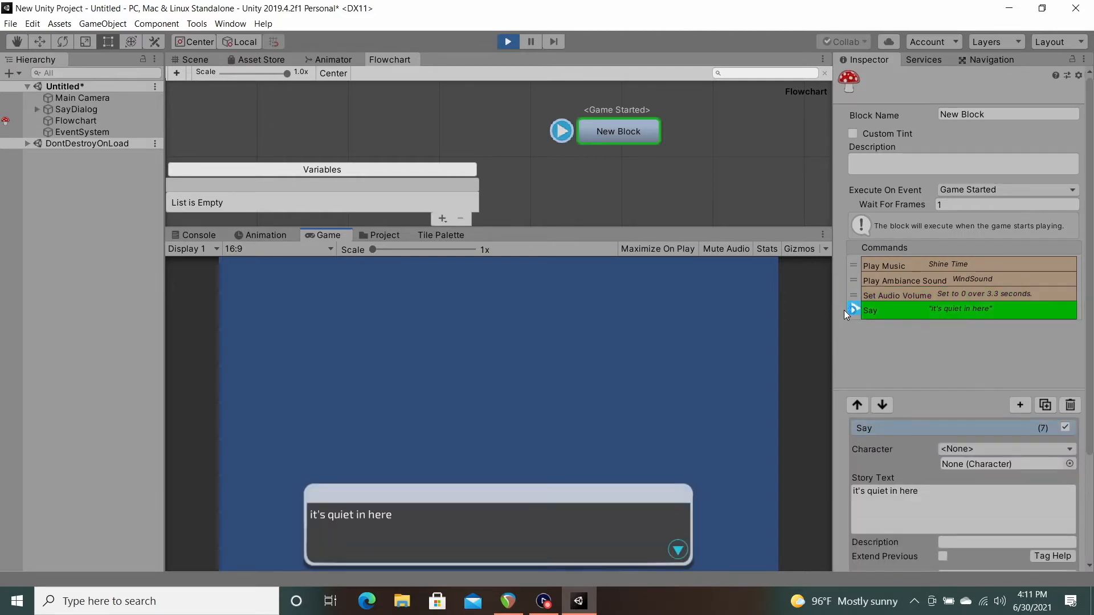
click(942, 281)
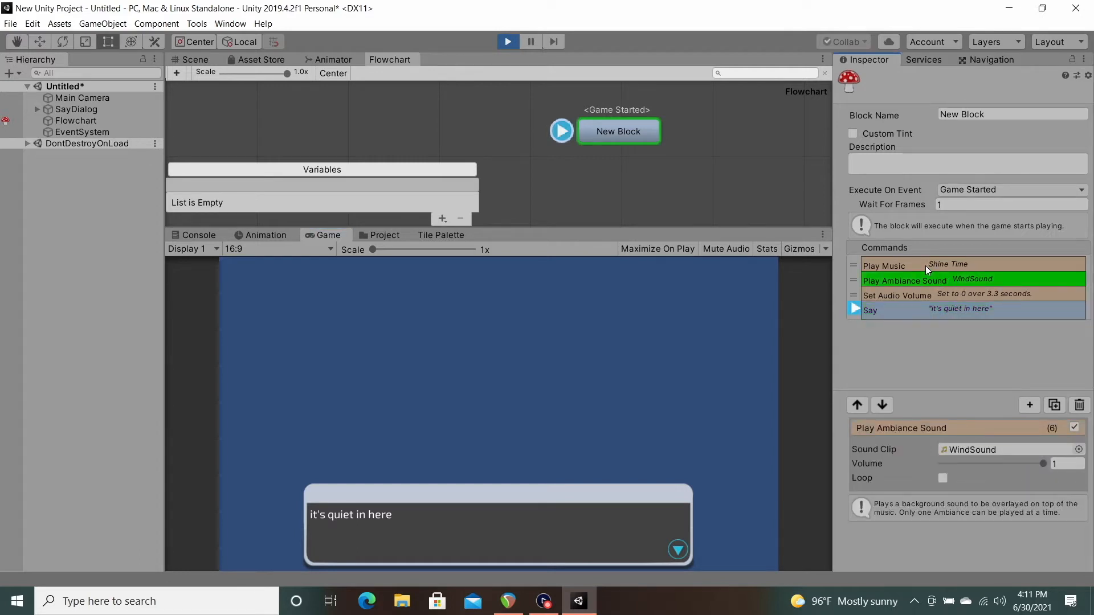
click(925, 266)
click(508, 41)
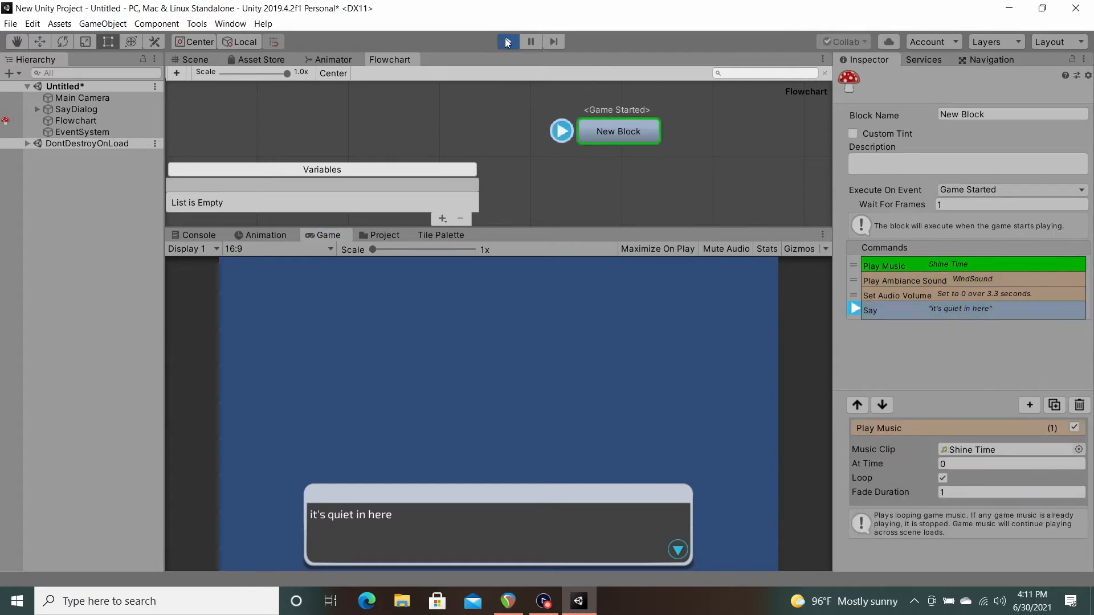
click(979, 308)
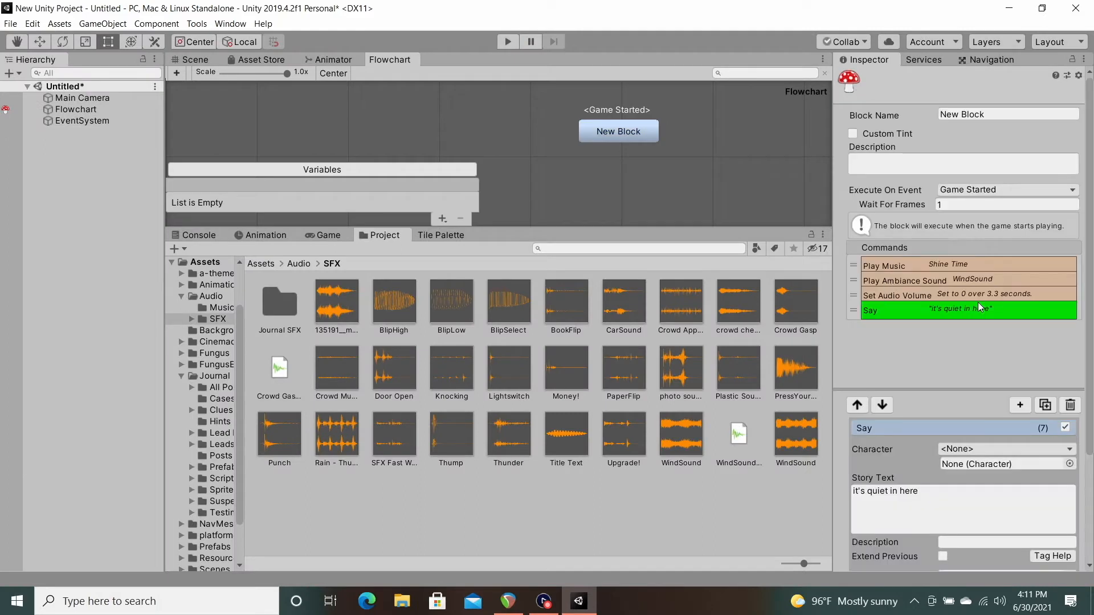
click(1020, 405)
mouse_move(1026, 162)
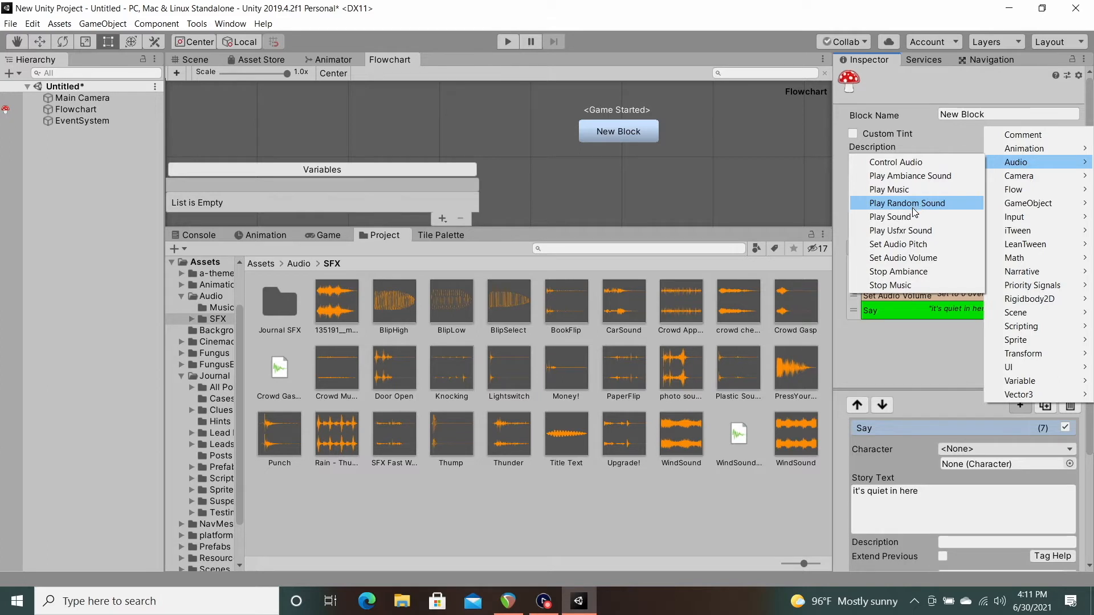
click(908, 294)
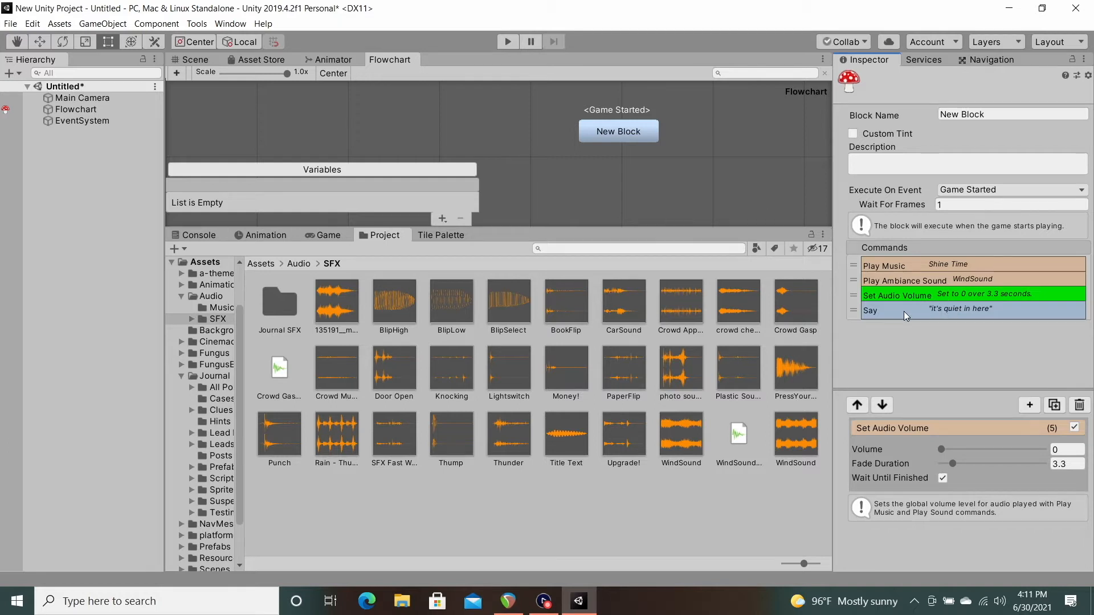
Step: Duplicate the Say command and set the copy's story text to "I want the sound turned back on, please?"
click(904, 311)
click(1045, 405)
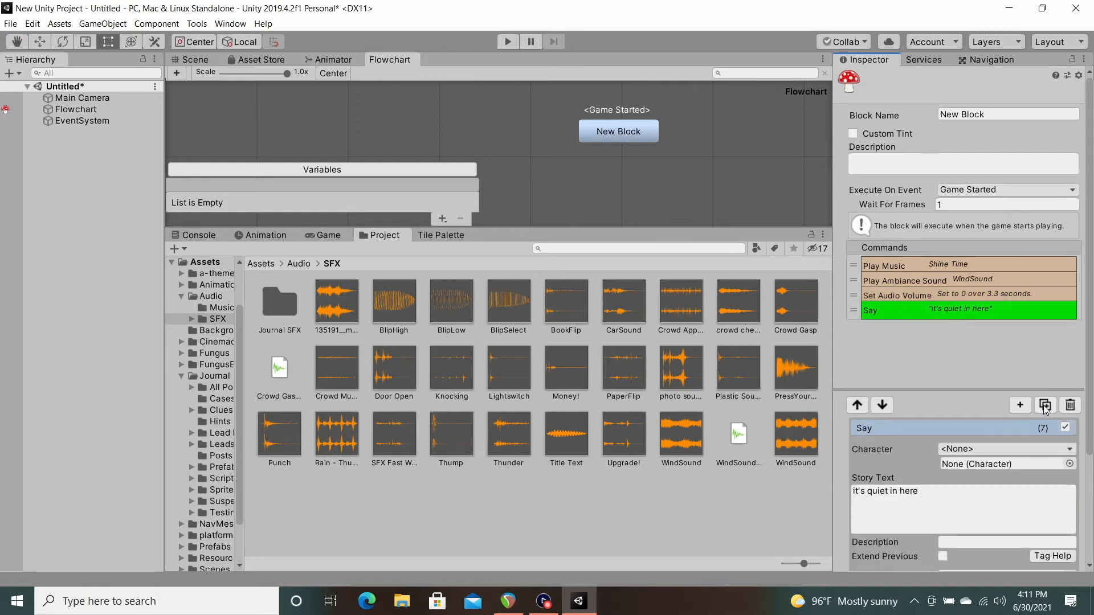
click(912, 501)
text(I w)
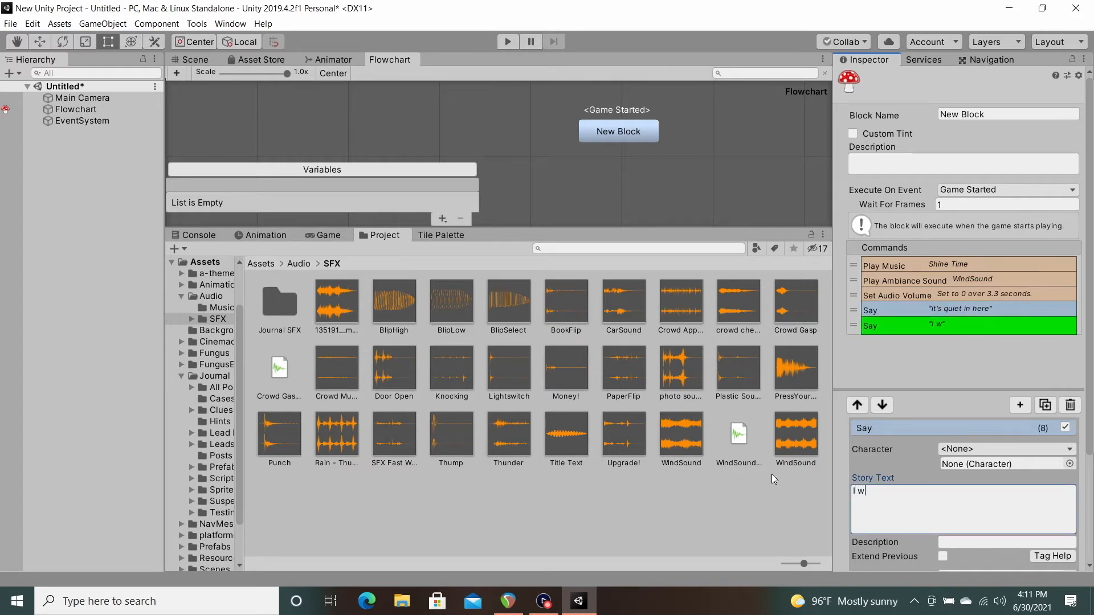
text(ant the sound turne)
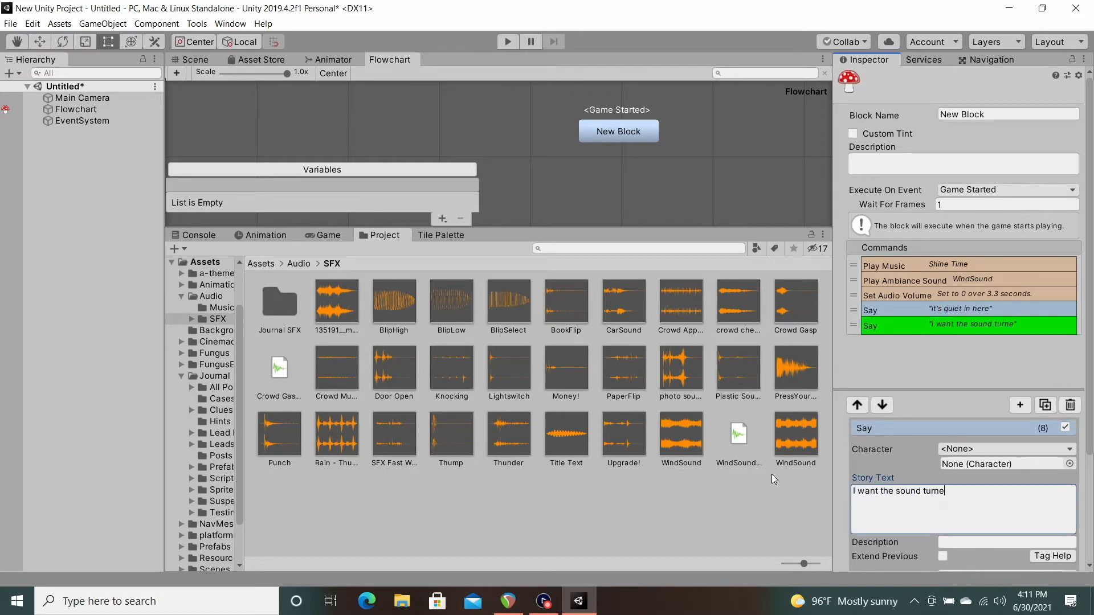
text(d back on, please?)
Step: Copy the Set Audio Volume command and paste the copy after the second Say command
right_click(923, 295)
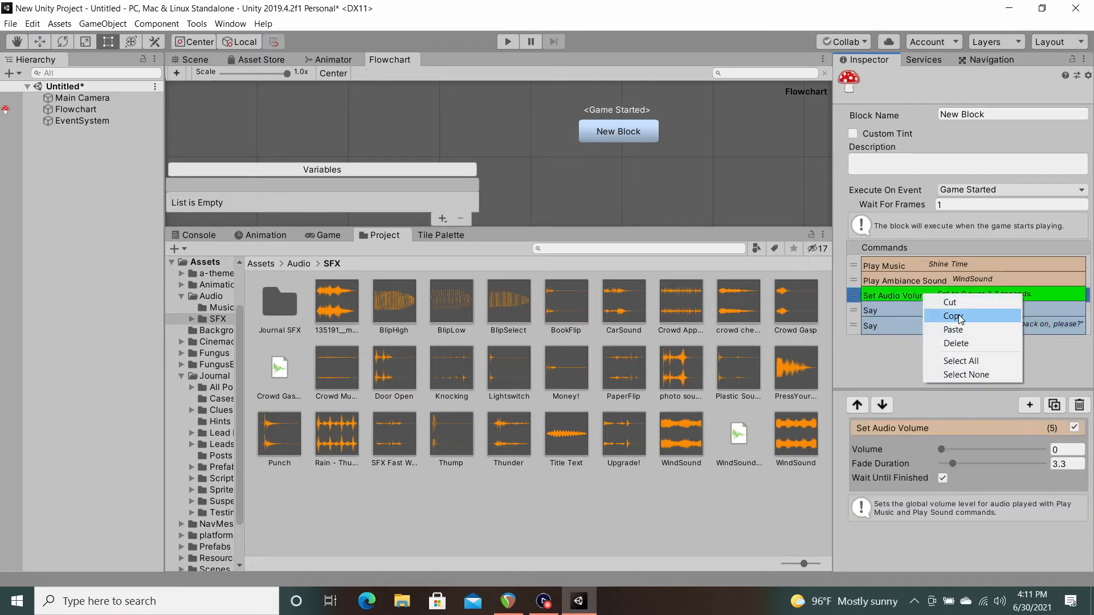
click(897, 299)
click(887, 327)
right_click(888, 327)
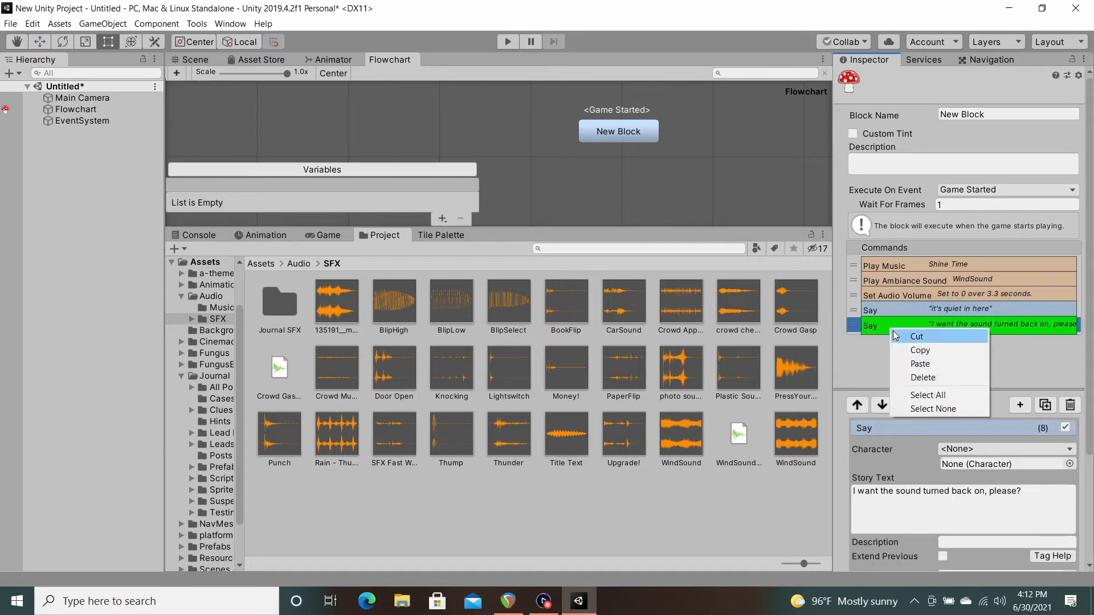
click(911, 364)
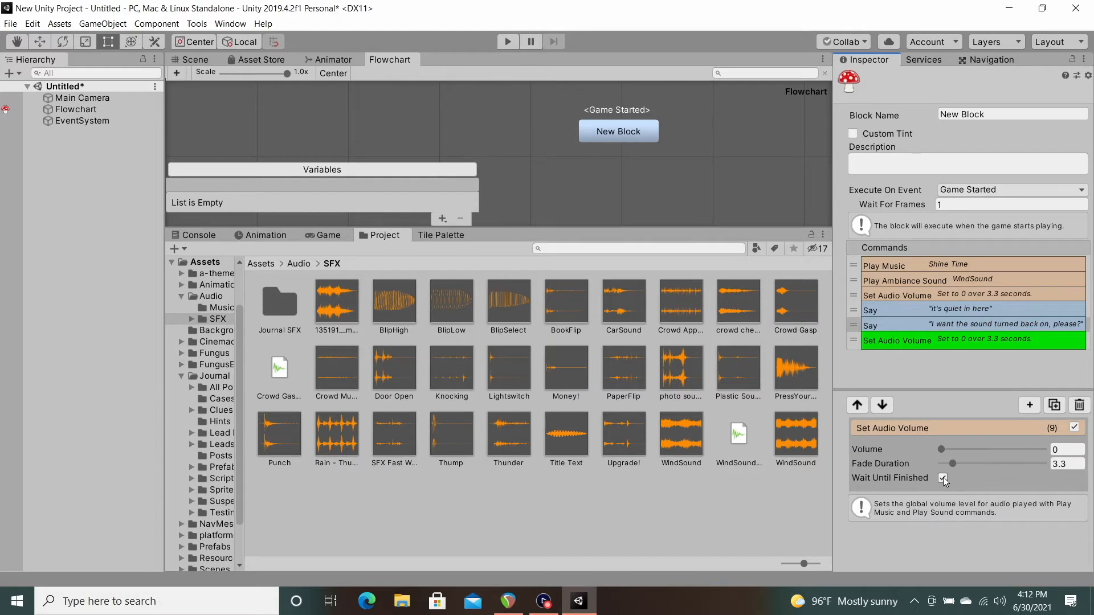
Step: Add a Stop Music command and place it directly below Play Ambiance Sound
click(1030, 405)
mouse_move(1020, 168)
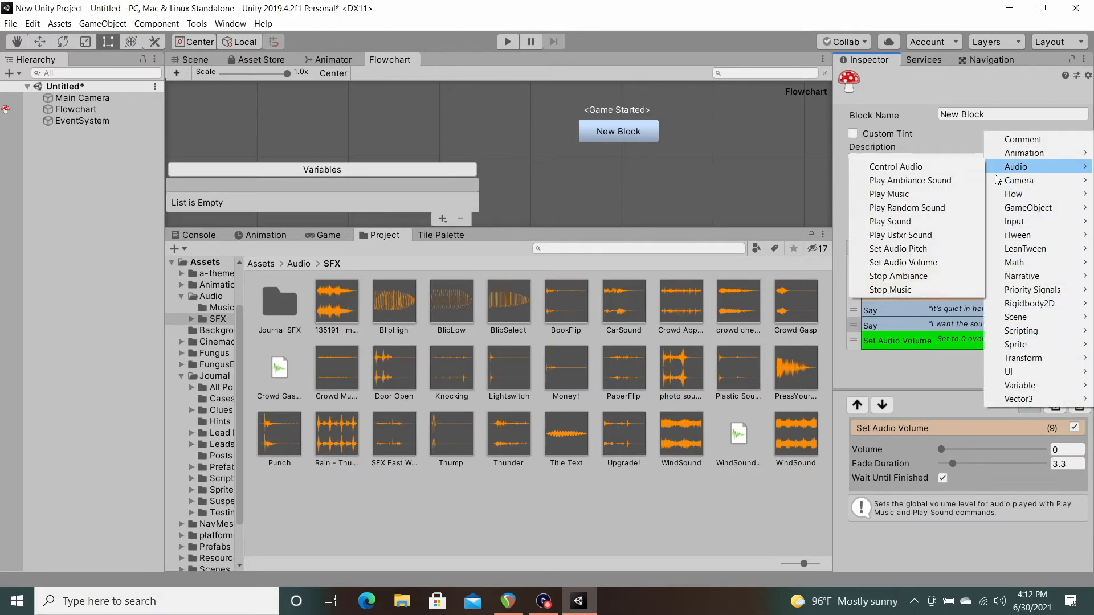
click(890, 290)
drag(856, 354, 867, 298)
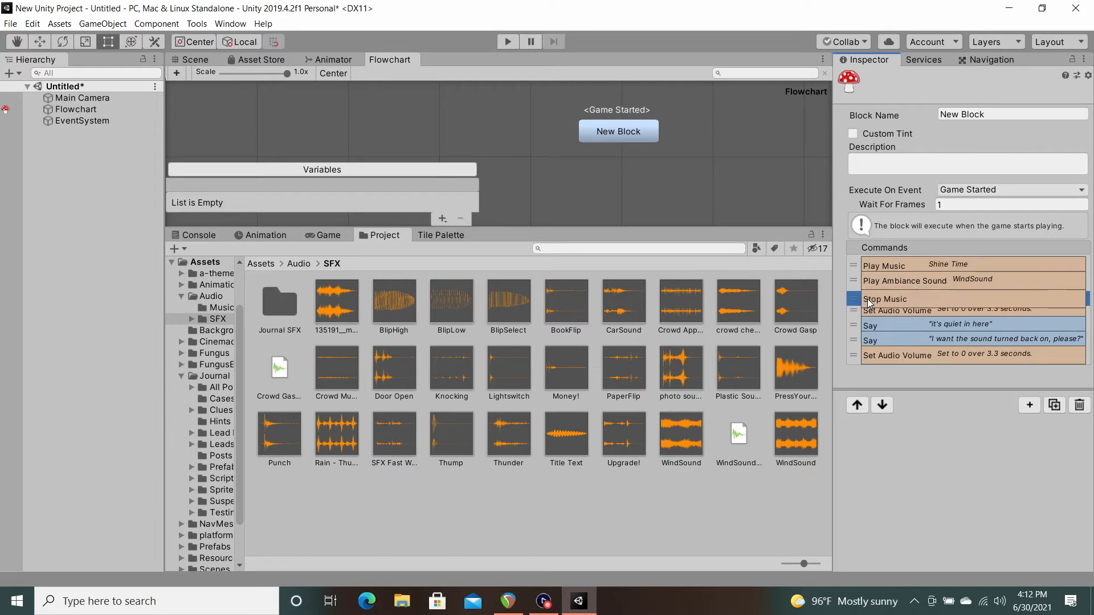
Step: Disable the first Set Audio Volume command and move Stop Music between the two Say commands
click(898, 310)
click(1074, 427)
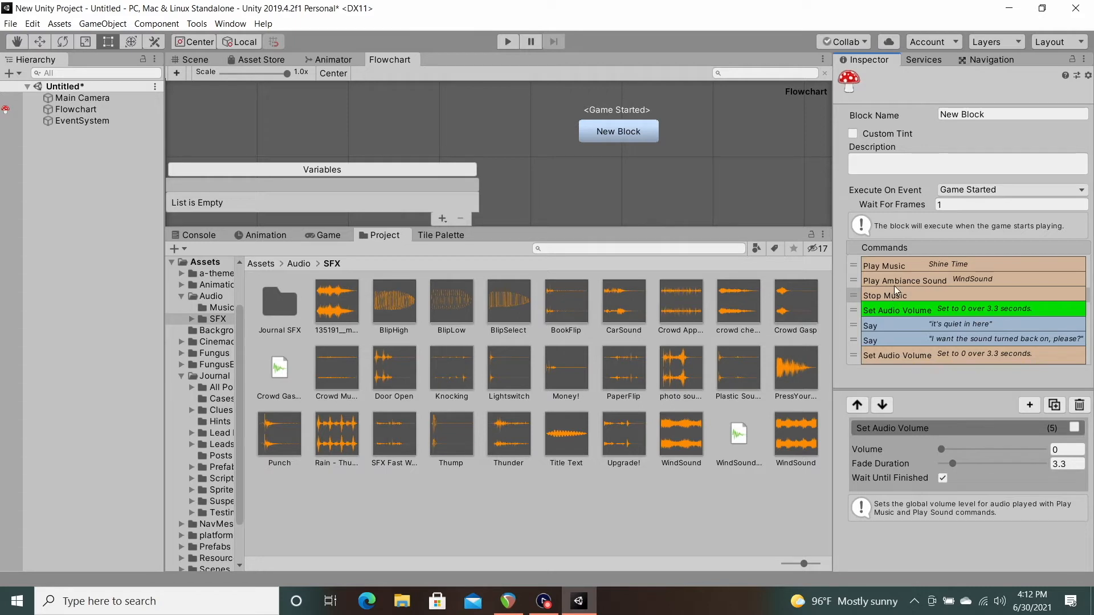
drag(859, 301, 863, 324)
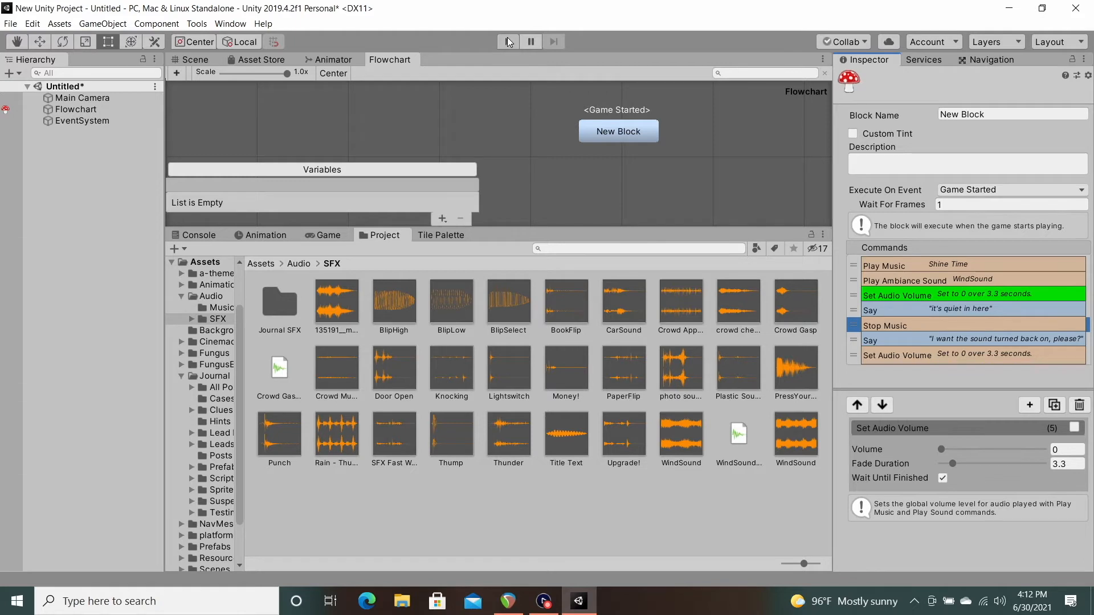
click(910, 275)
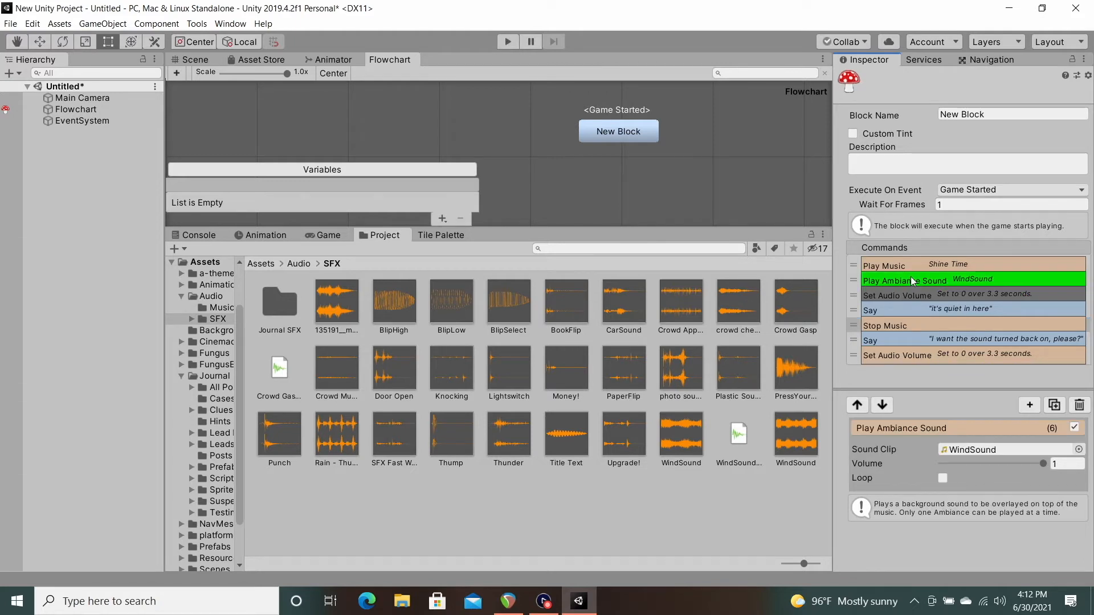
click(918, 295)
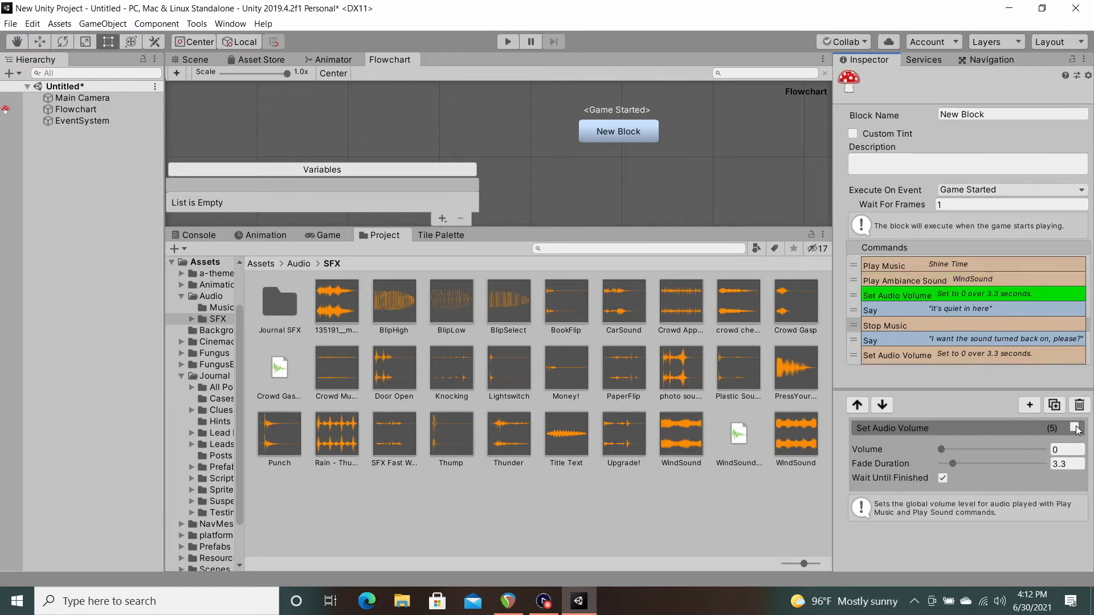
click(1075, 427)
click(1075, 428)
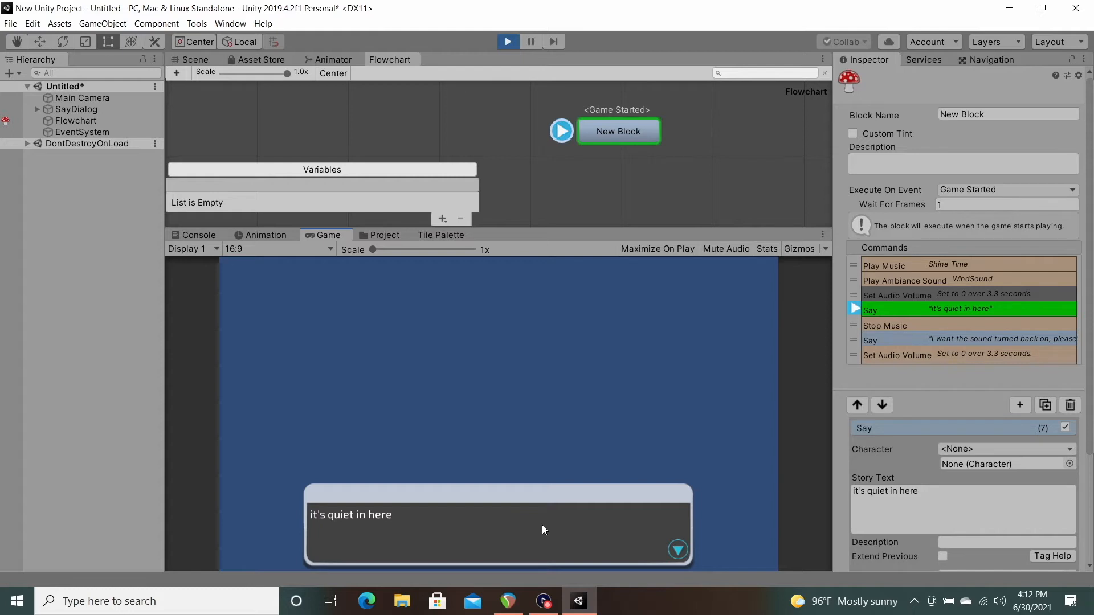
Step: Advance the running game through both Say dialogs to test Stop Music, and stop the game
click(540, 525)
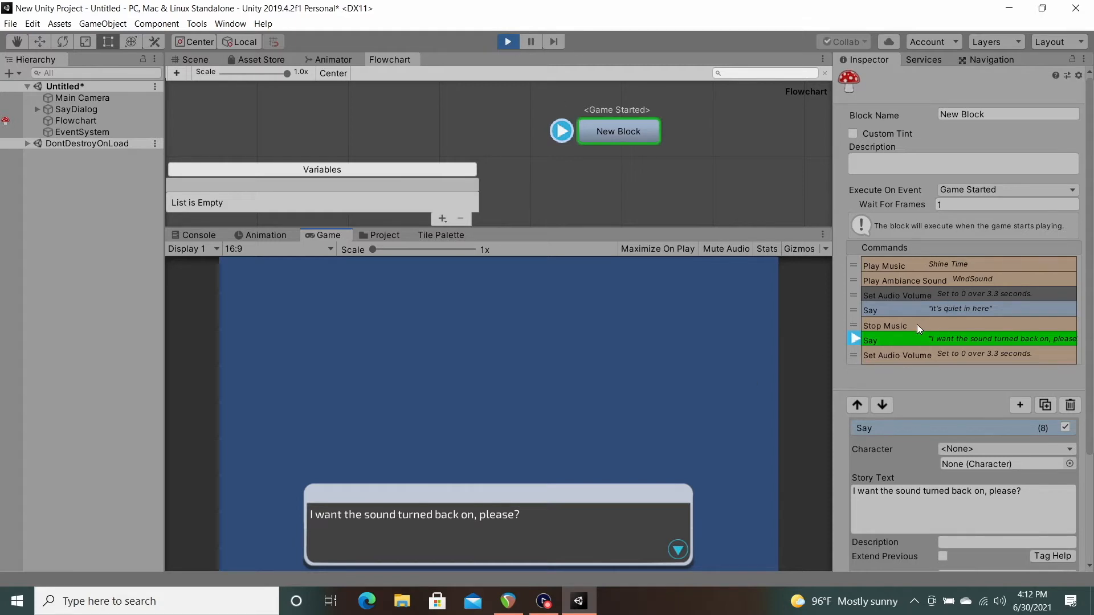
click(538, 514)
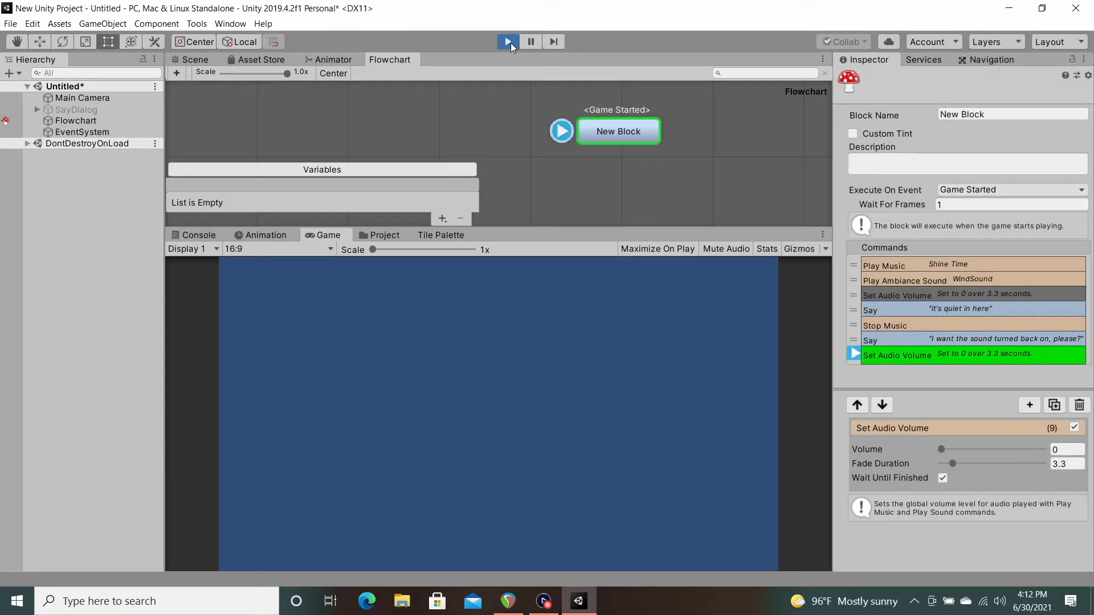
click(508, 43)
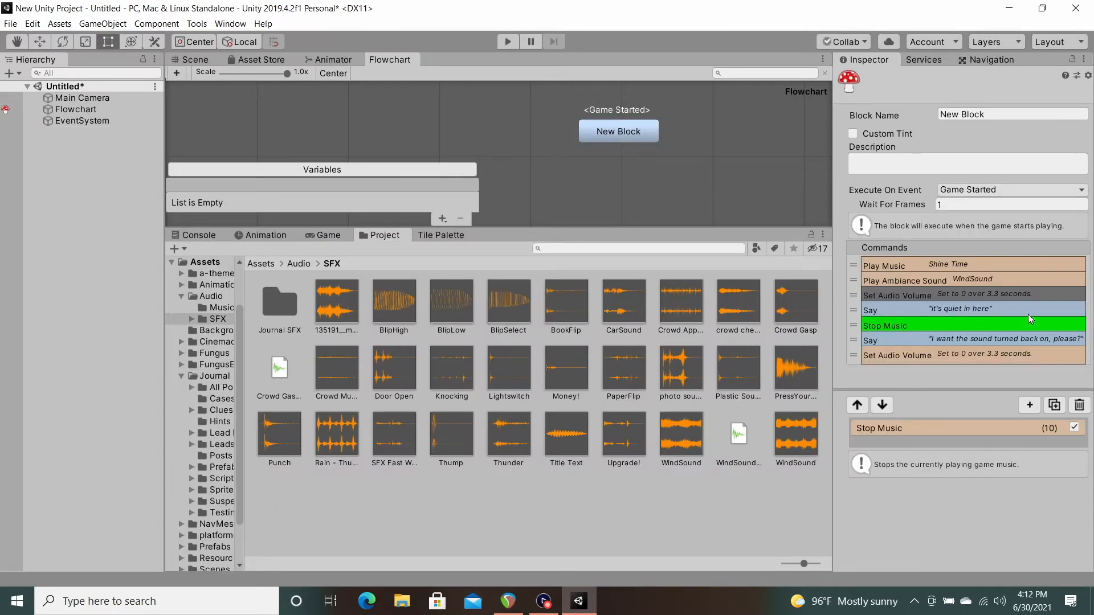
Step: Add a Stop Ambiance command directly below Stop Music in New Block
click(1031, 404)
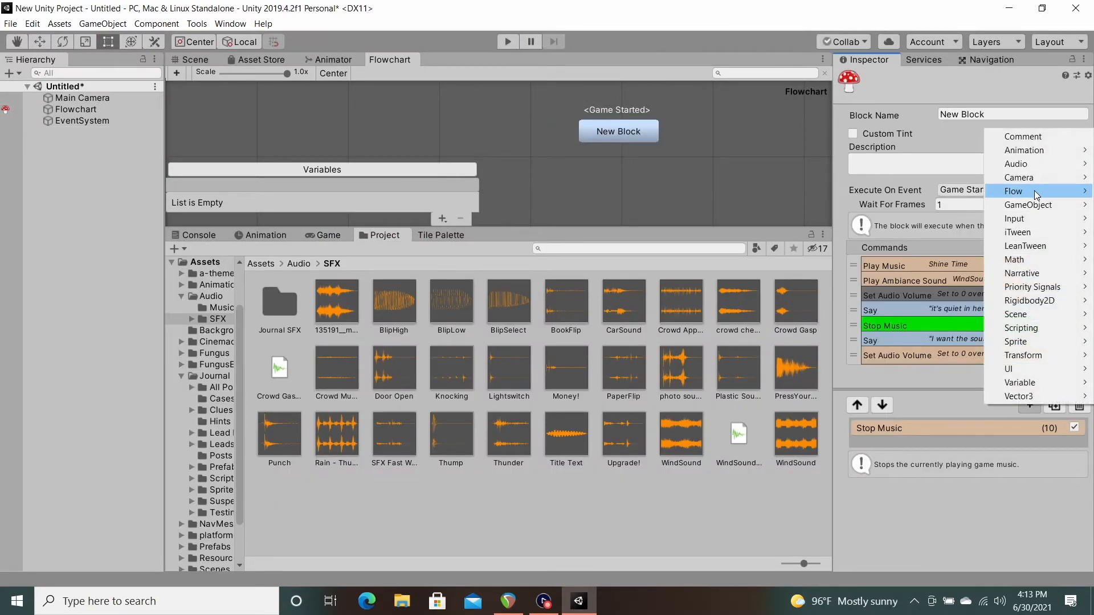
mouse_move(1024, 170)
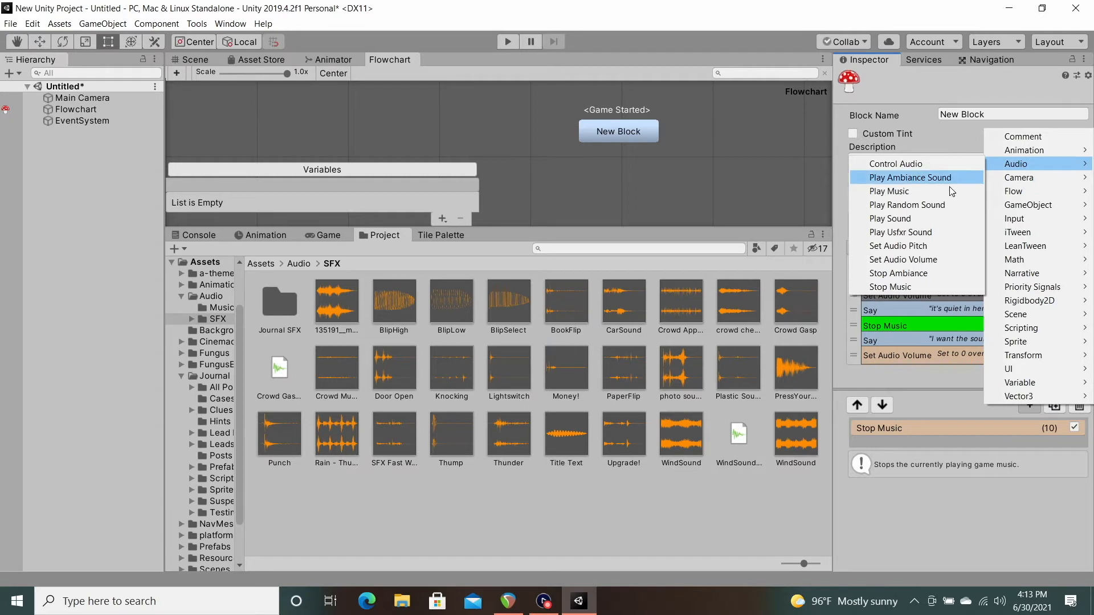
click(890, 275)
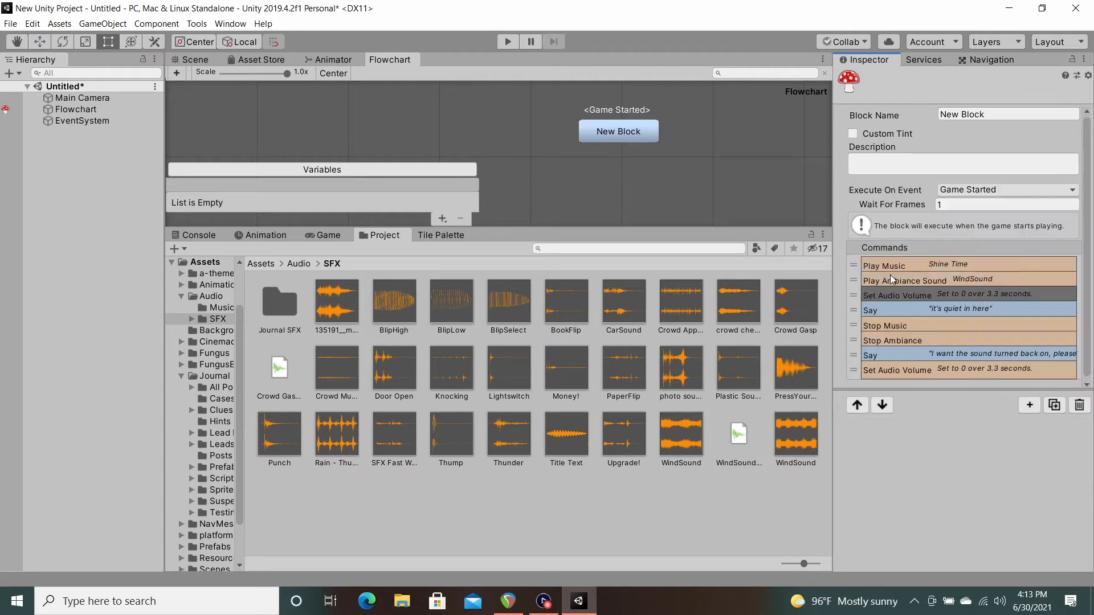
click(897, 340)
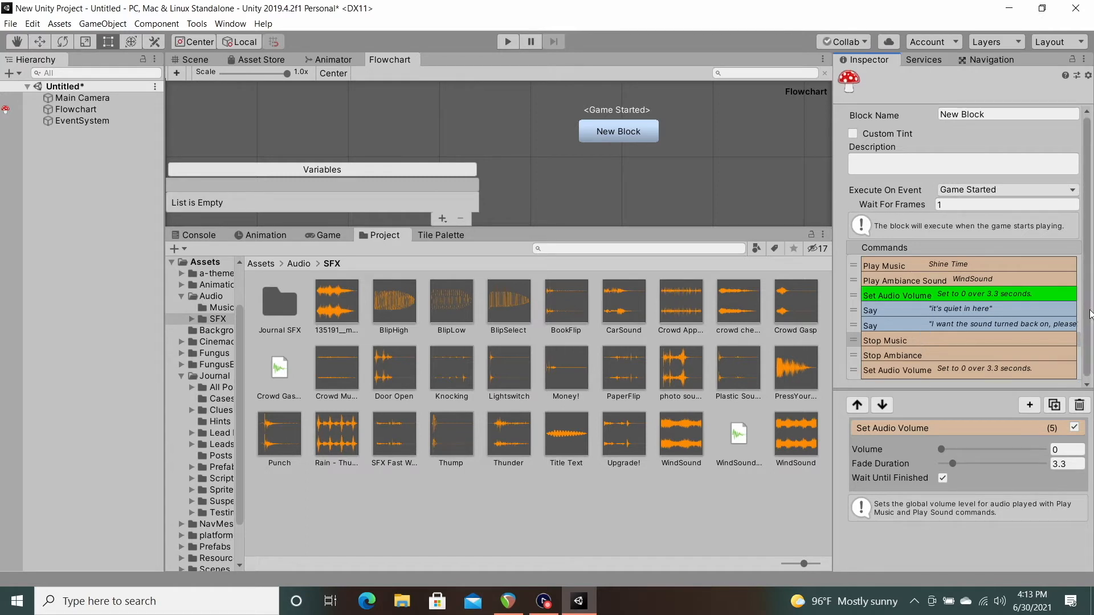
Step: Duplicate the Shine Time Play Music command and move one of the two to the end of the command list
scroll(1090, 313, down, 1)
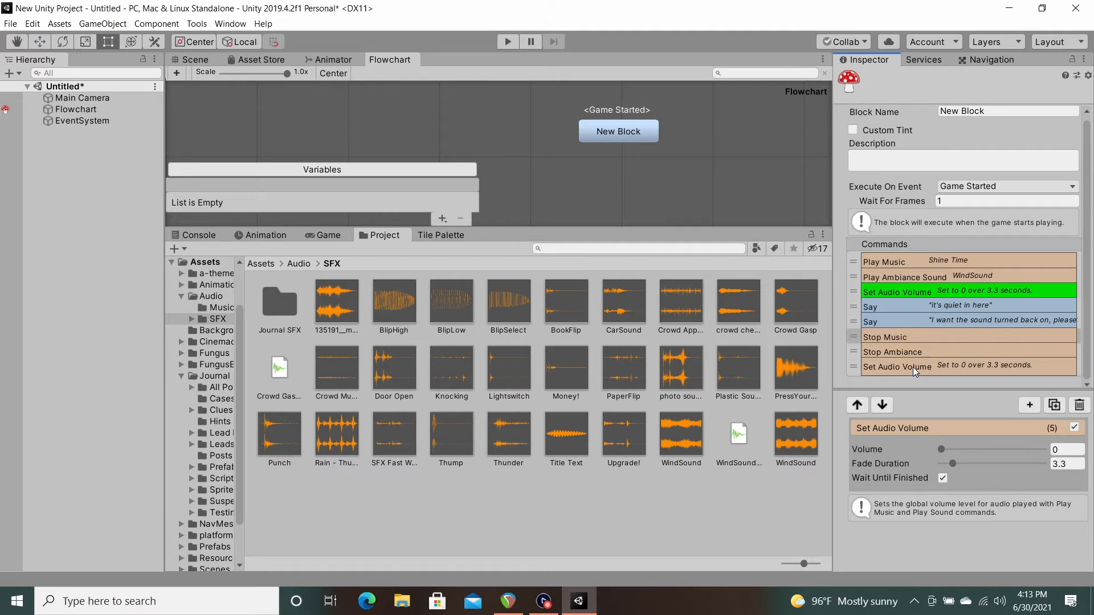
click(907, 261)
click(1054, 405)
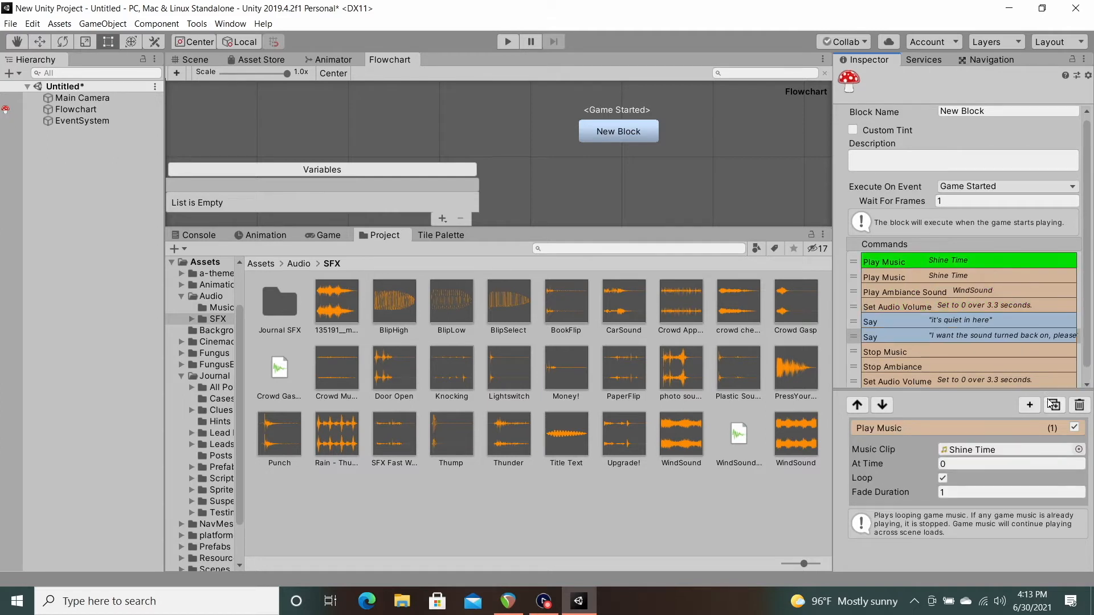
drag(852, 275, 907, 379)
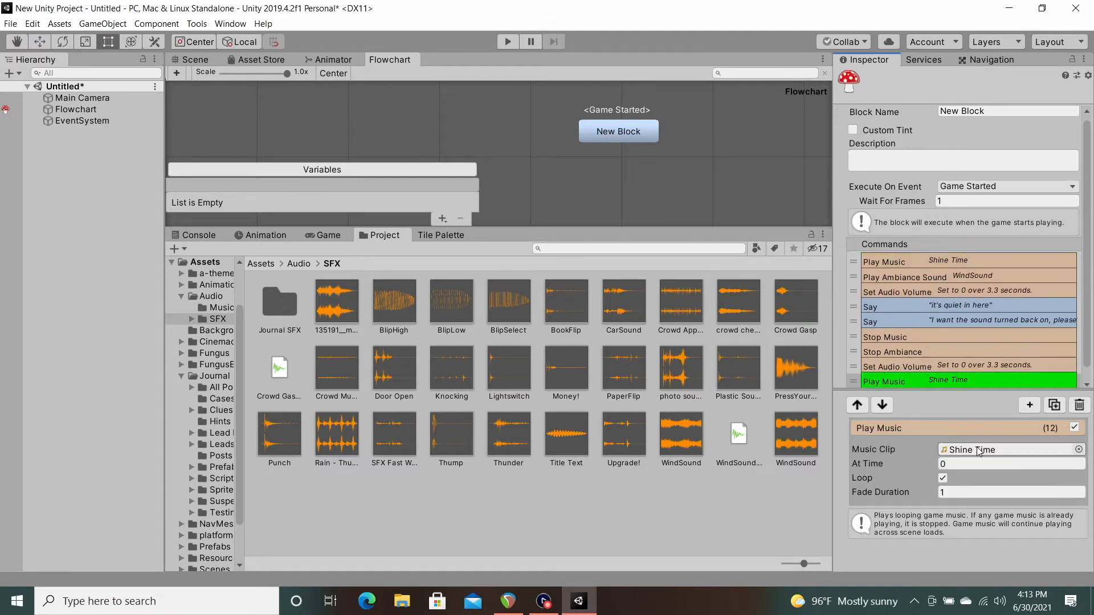
Step: Assign The City Final clip from the Music folder to the last Play Music command
click(293, 265)
double_click(275, 306)
drag(571, 444, 975, 454)
scroll(949, 351, down, 1)
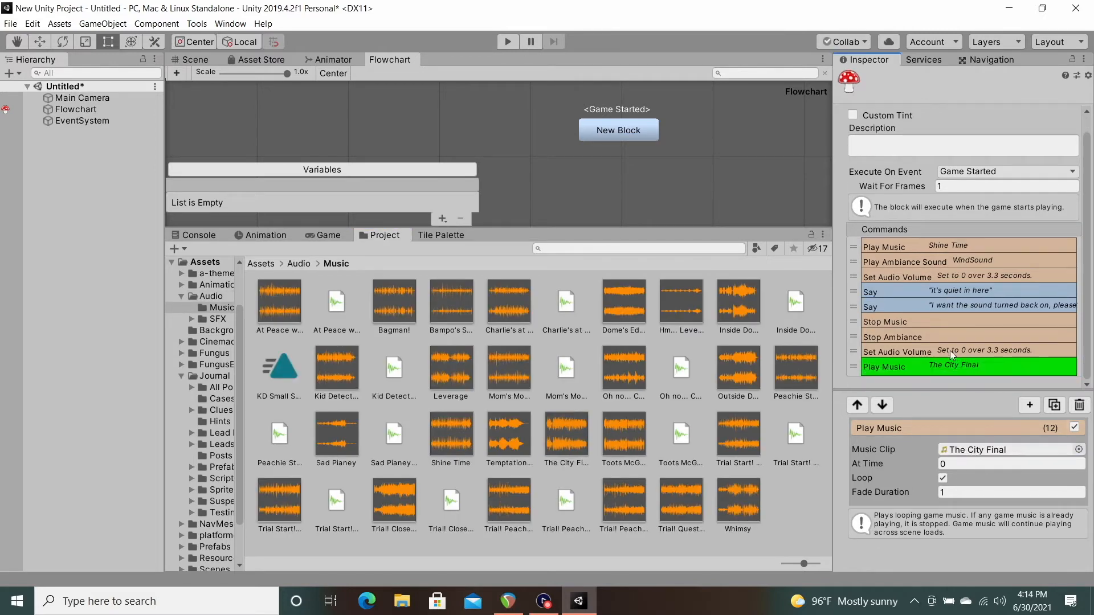
Step: Turn off Wait Until Finished on the last Set Audio Volume command
click(949, 351)
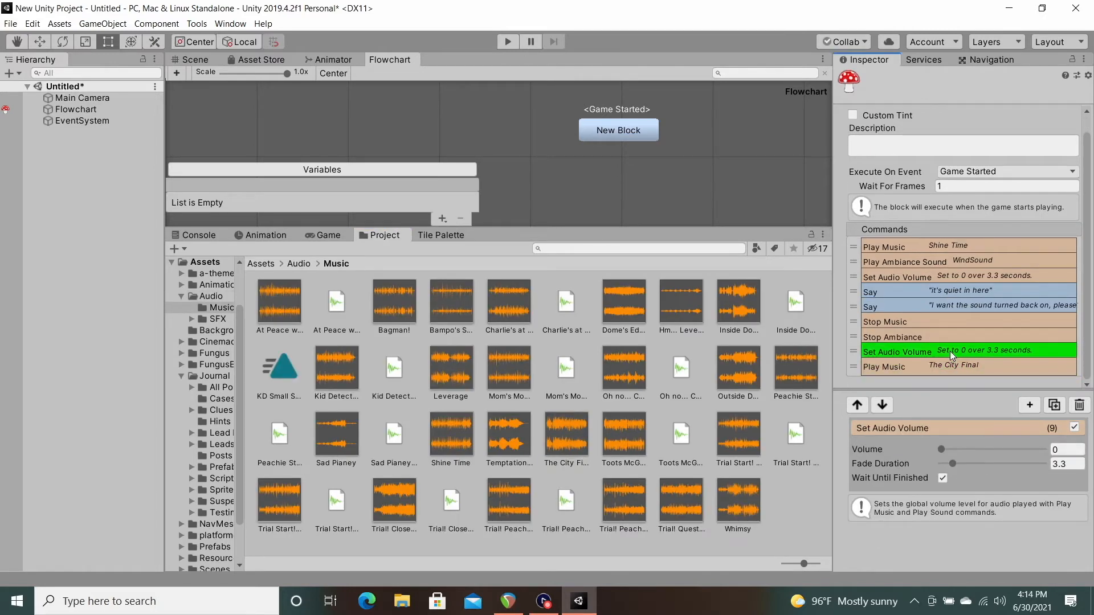
click(943, 479)
Step: Review the two Say commands and play the scene through both dialogs to check the music change, including the last Set Audio Volume command
click(908, 289)
click(908, 306)
click(908, 292)
click(907, 302)
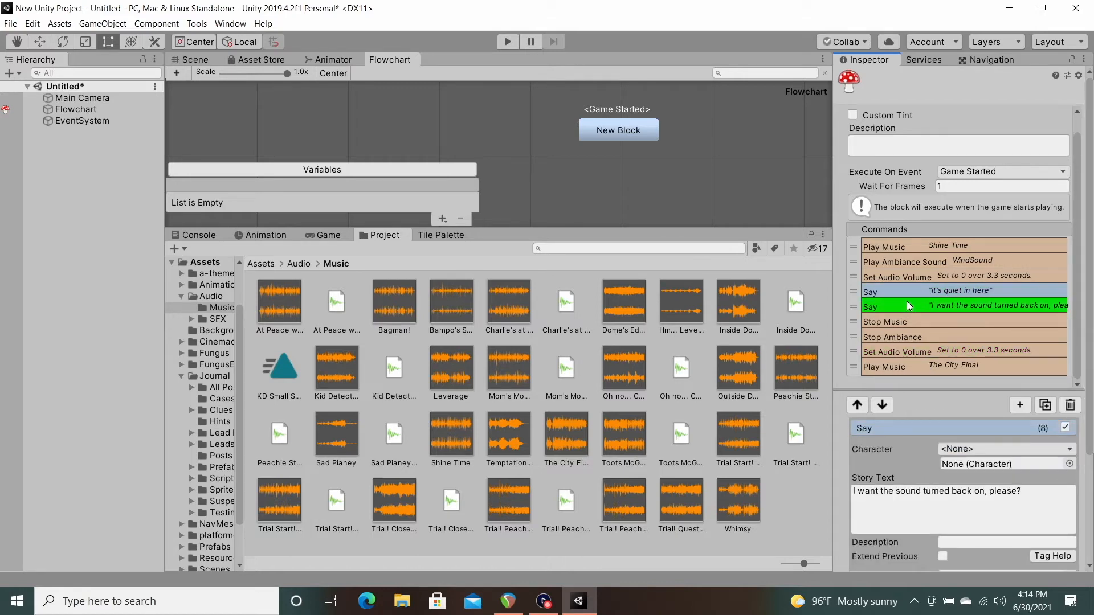
click(504, 41)
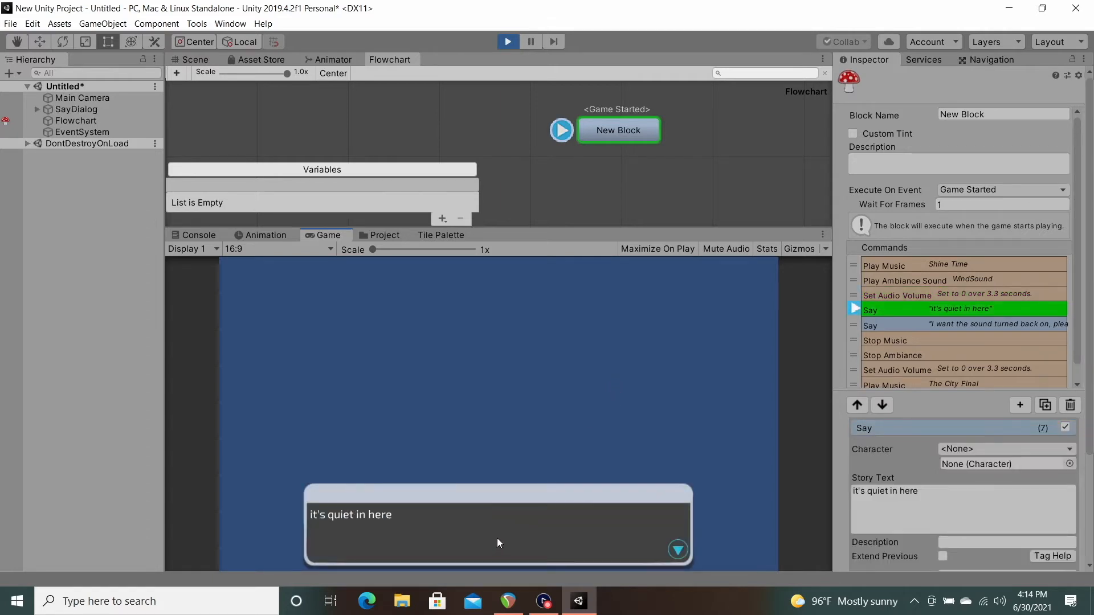
click(523, 530)
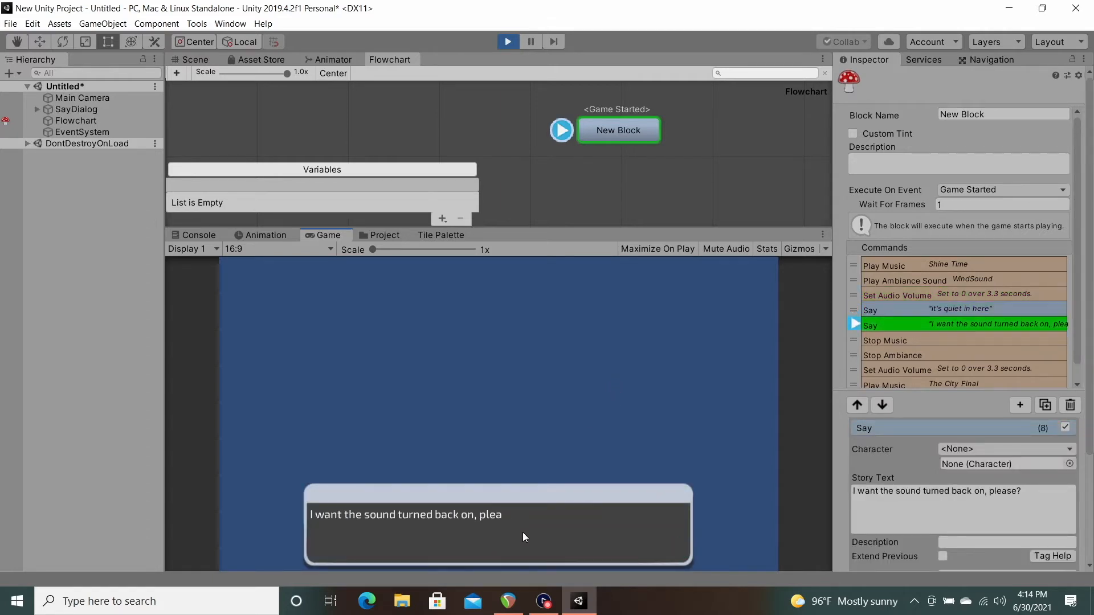
click(521, 532)
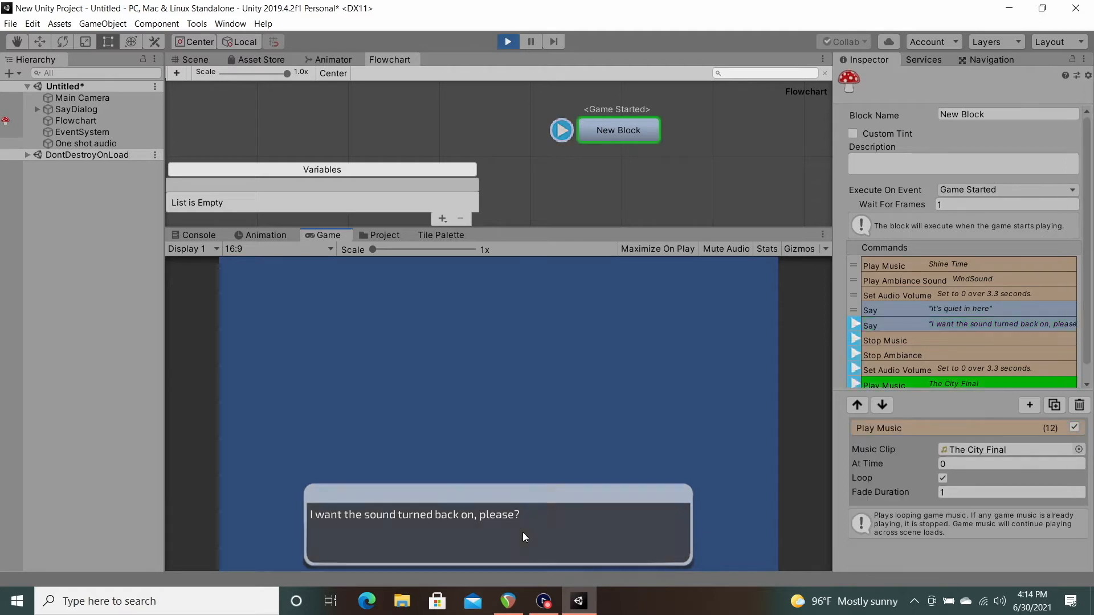
click(959, 353)
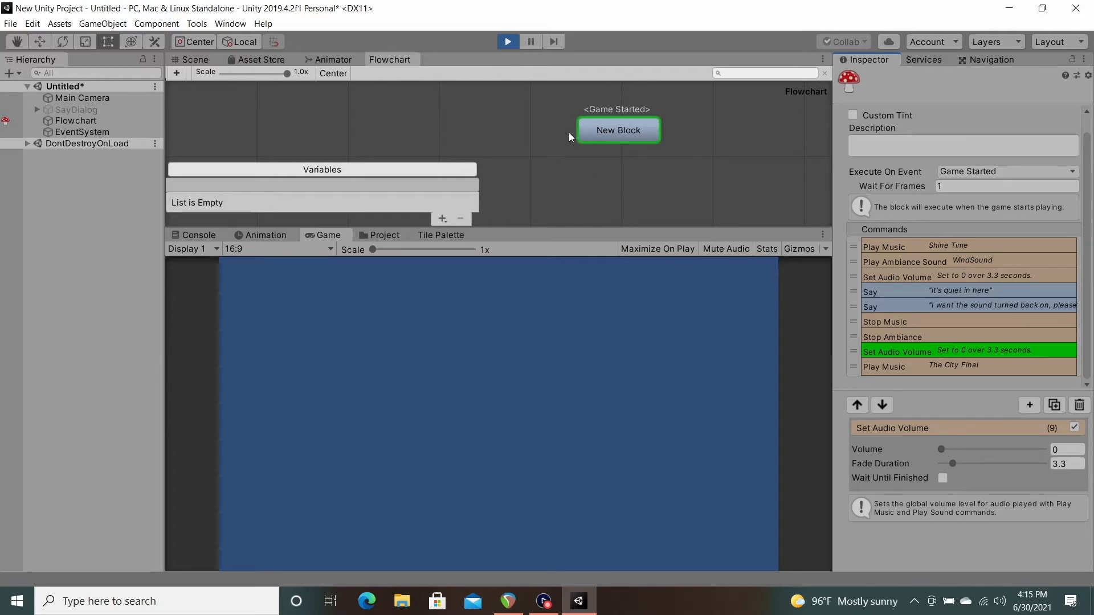
click(505, 43)
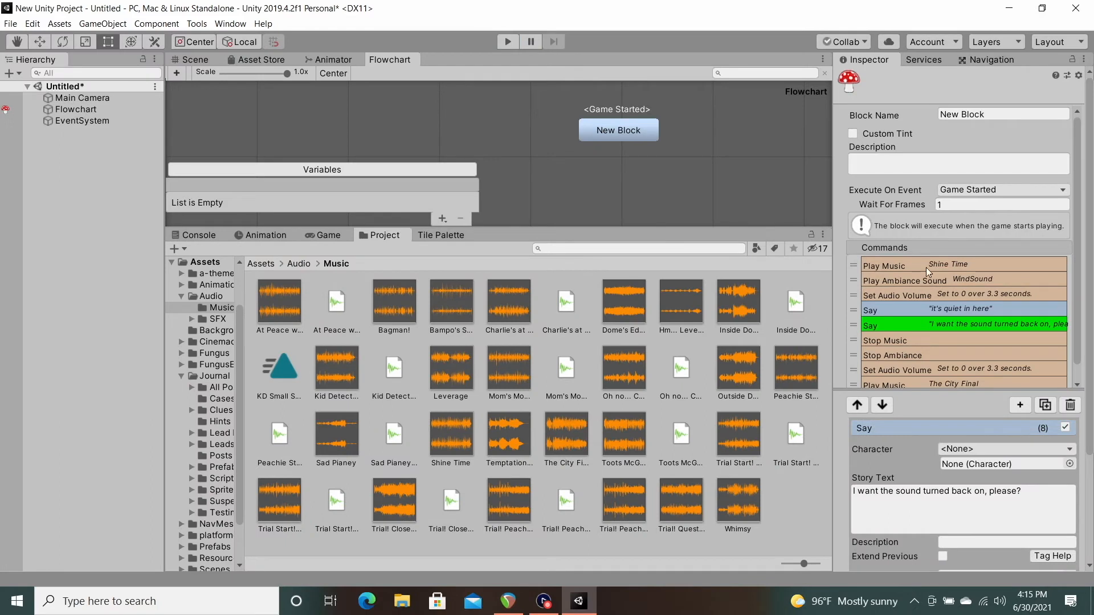
Step: Set the volume of the last Set Audio Volume command in New Block to 1
scroll(1047, 358, down, 1)
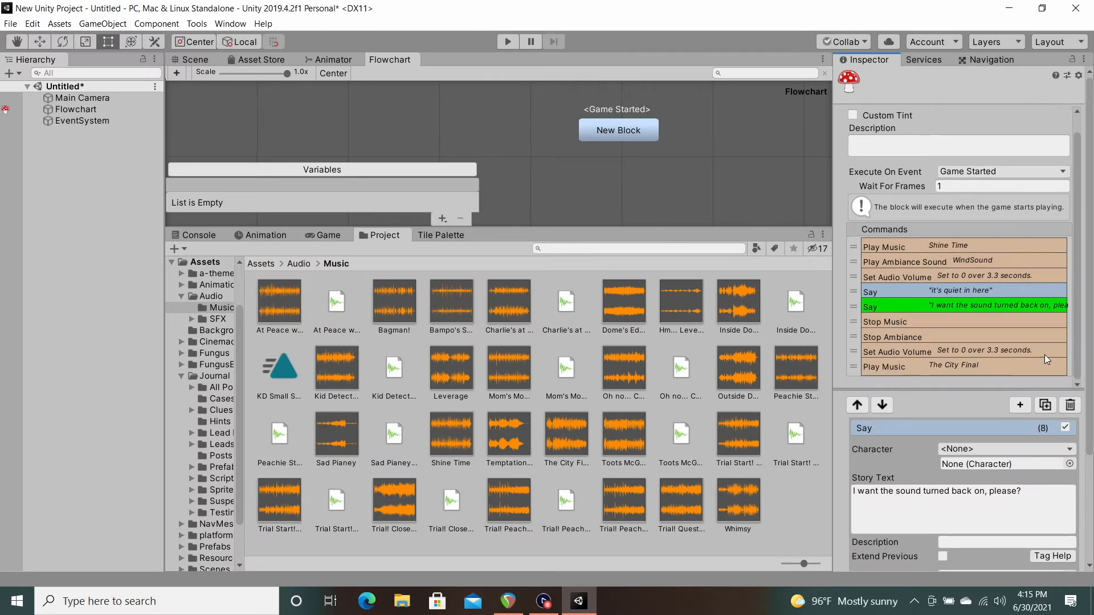
click(939, 351)
drag(942, 450, 1047, 450)
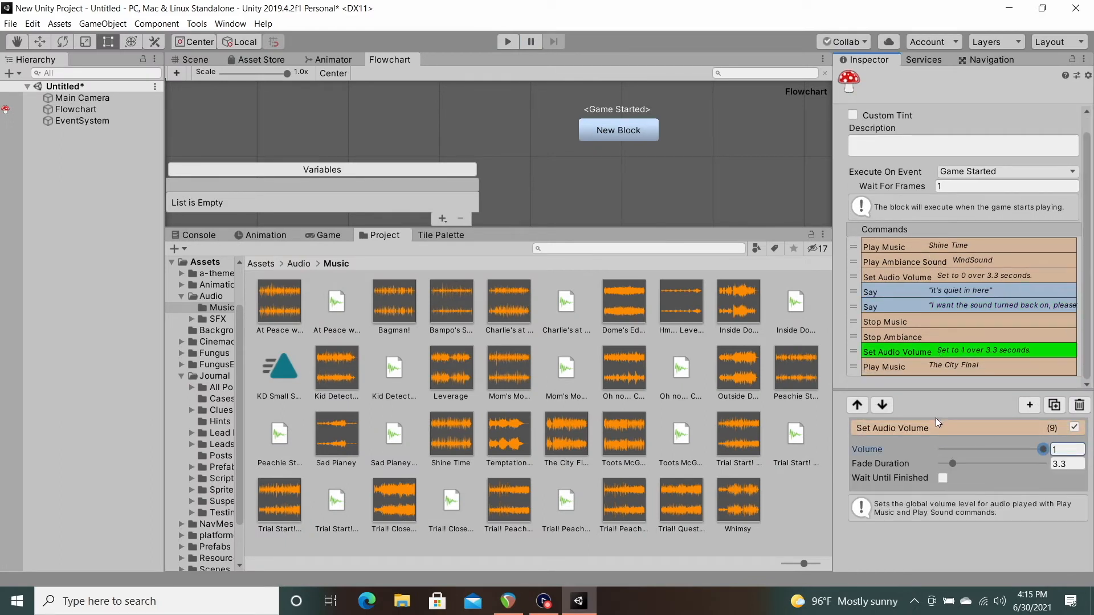
Step: Play the scene through both dialogs to test the restored volume, and stop play mode
click(511, 43)
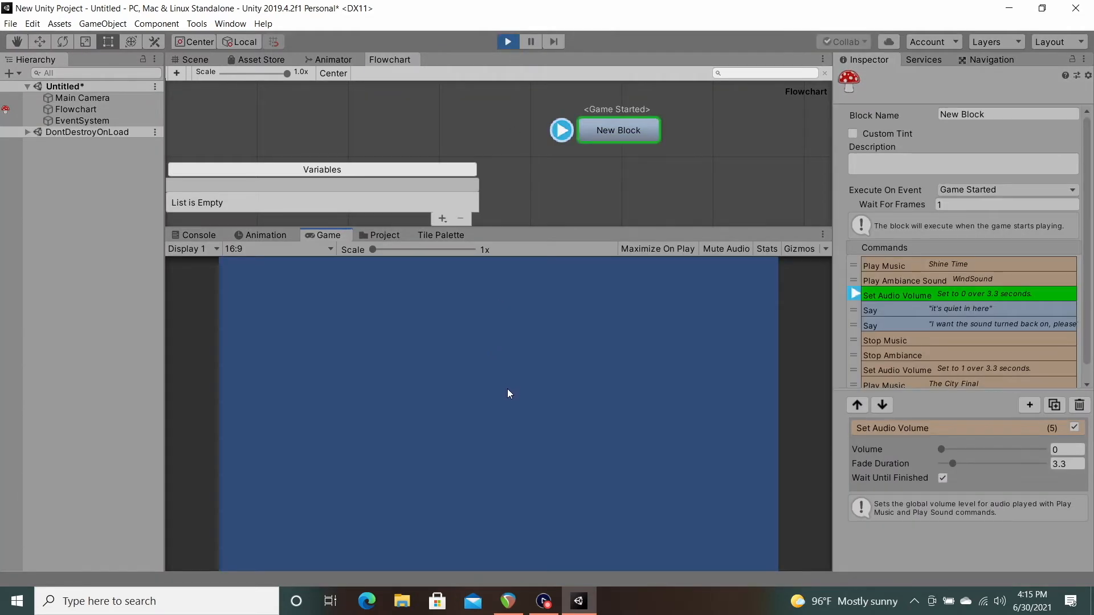
click(490, 519)
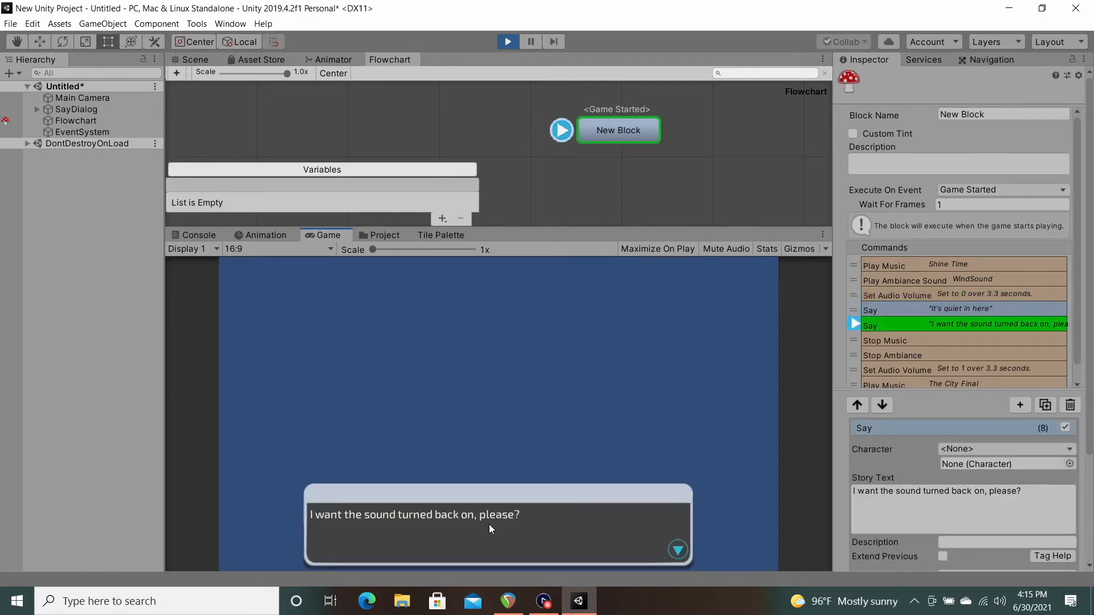
click(489, 524)
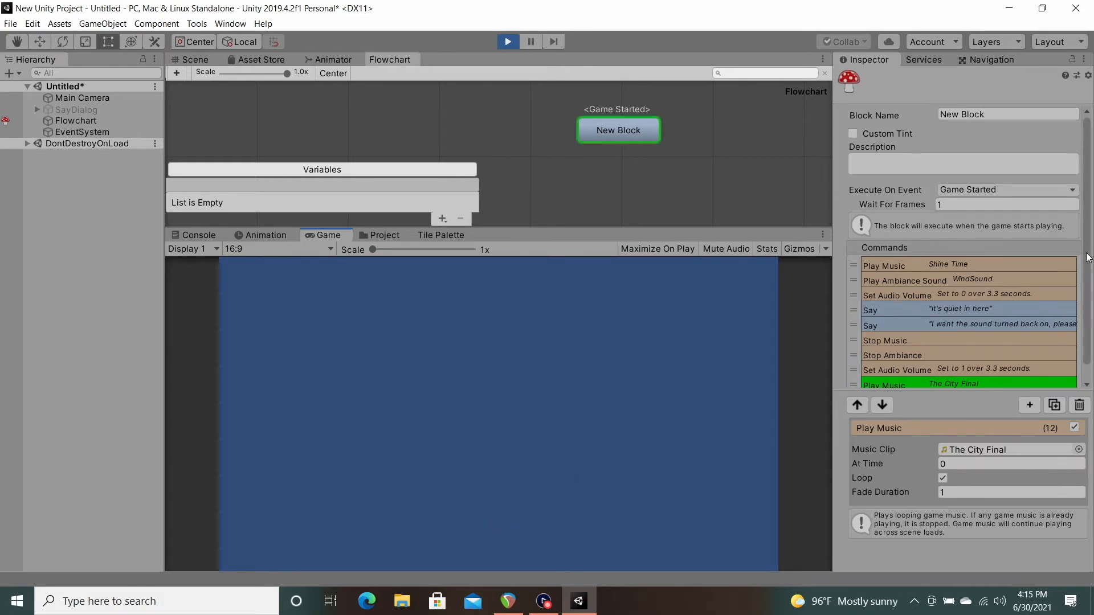
scroll(1089, 322, down, 1)
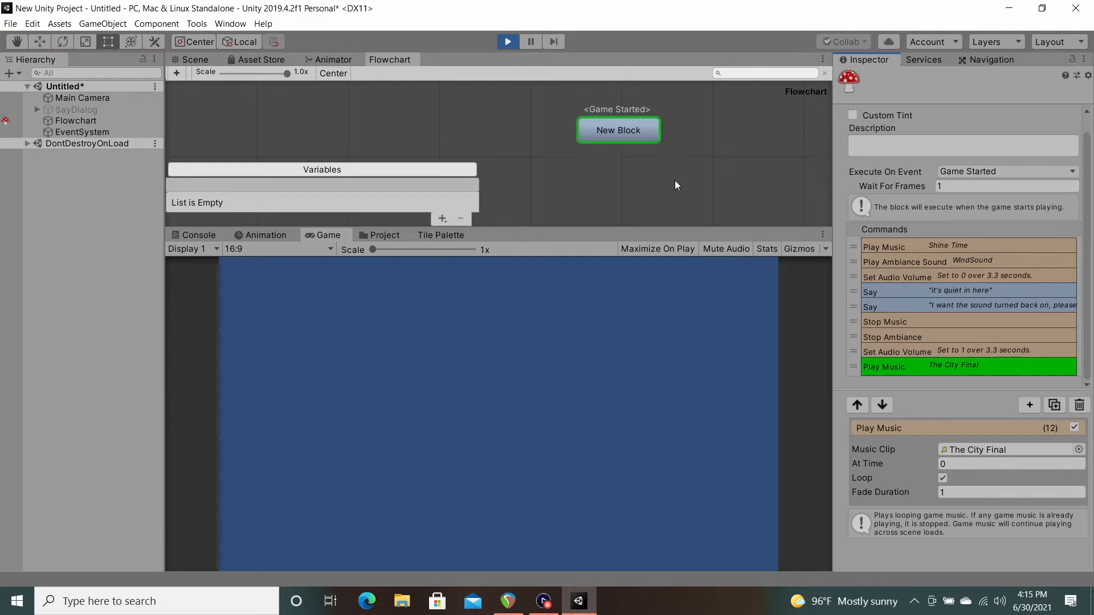
click(507, 42)
Step: Disable the Stop Music command in New Block and select the last Set Audio Volume command
click(909, 340)
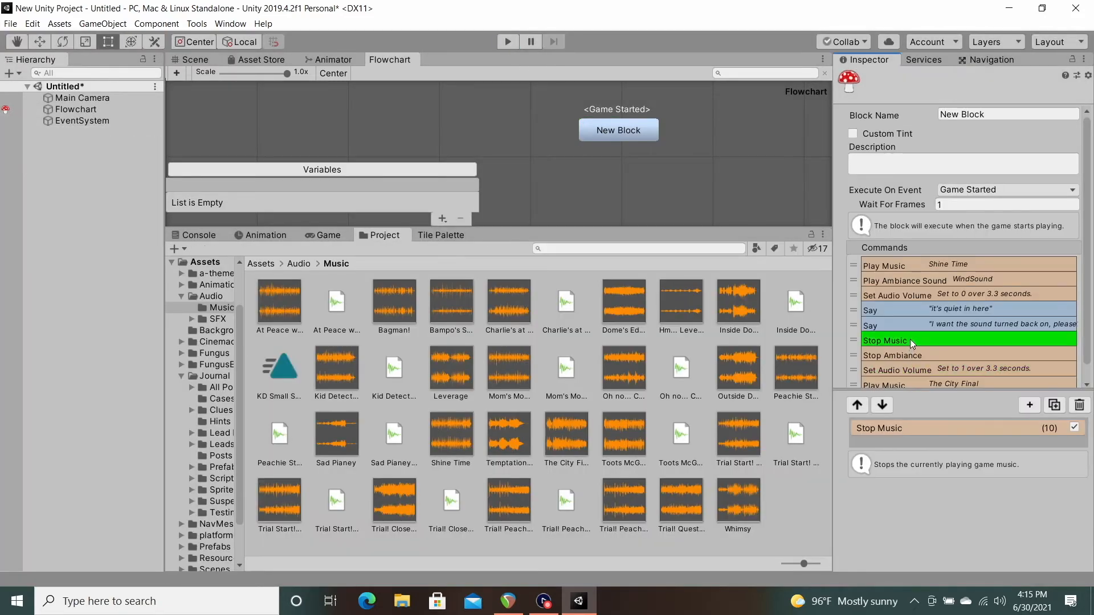
click(1074, 427)
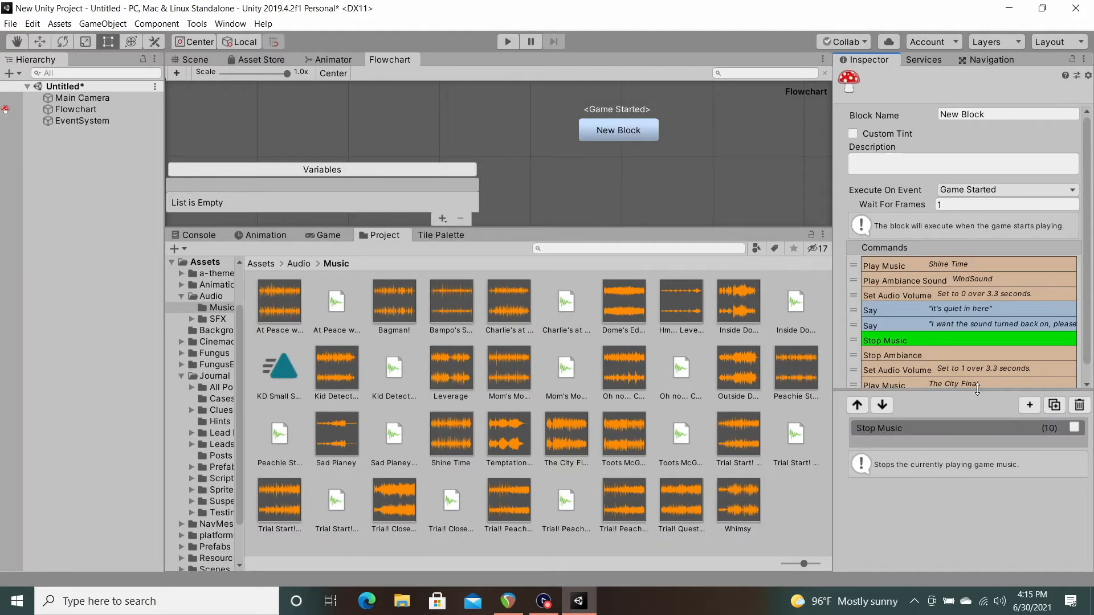
click(925, 369)
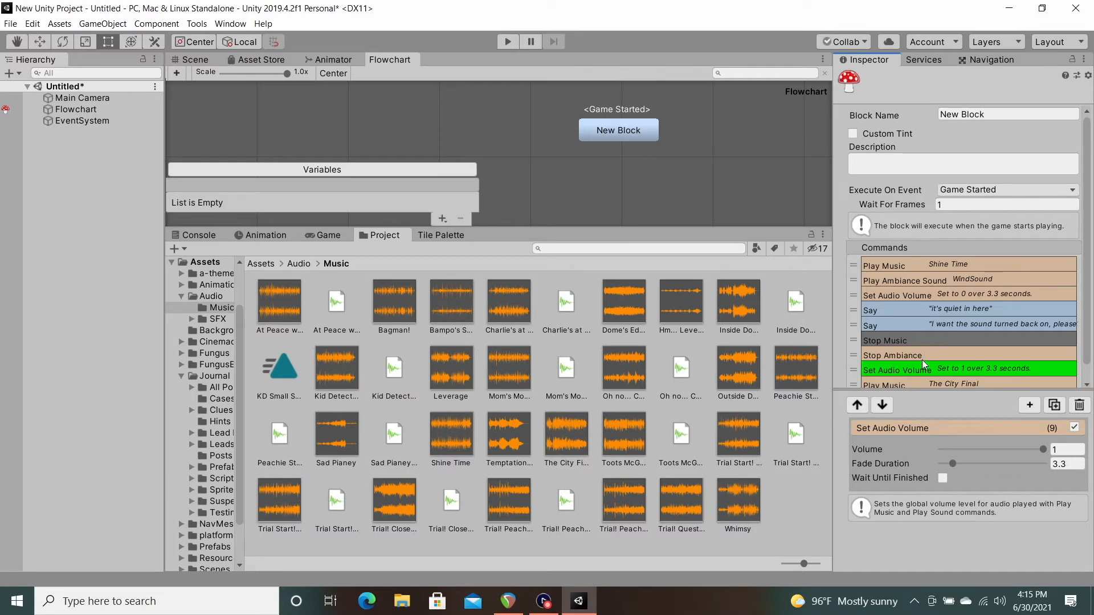
Step: Play the scene with Stop Music disabled and advance through both dialogs to compare the track change
click(508, 43)
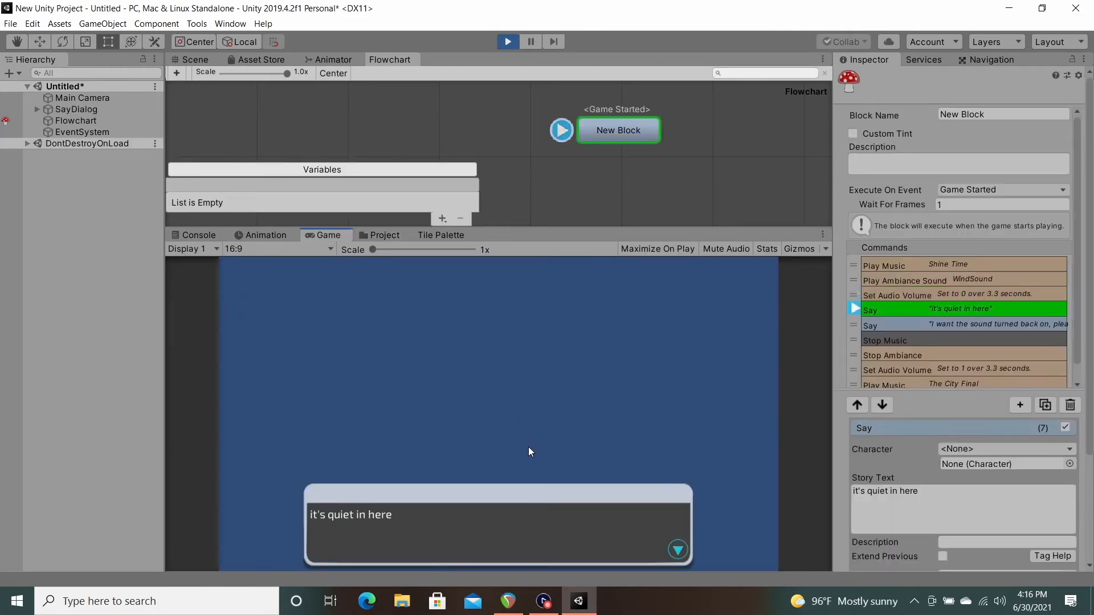
click(542, 524)
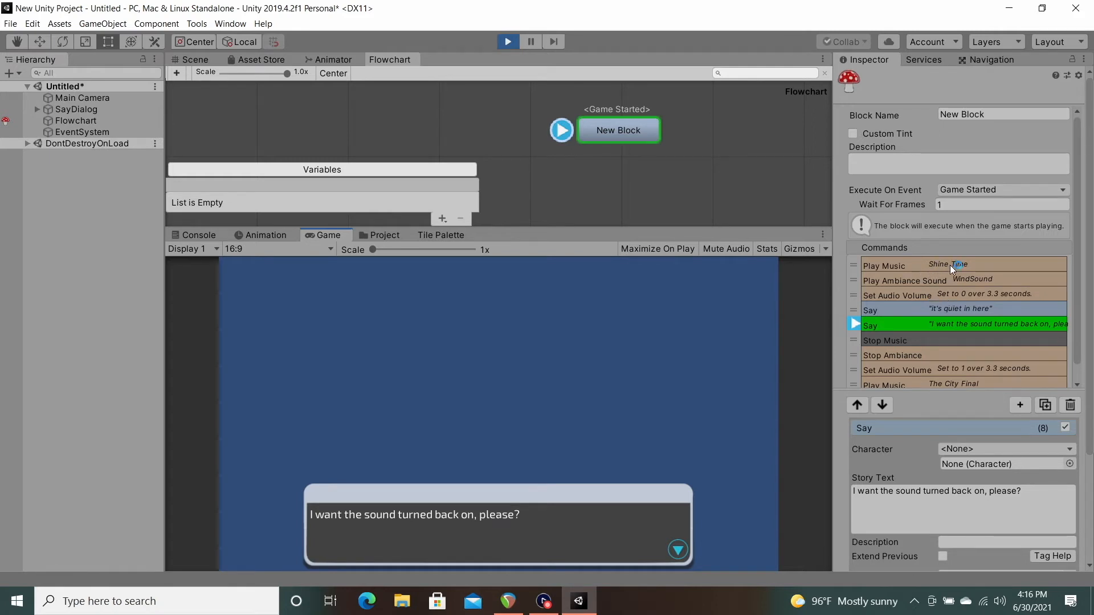
click(586, 529)
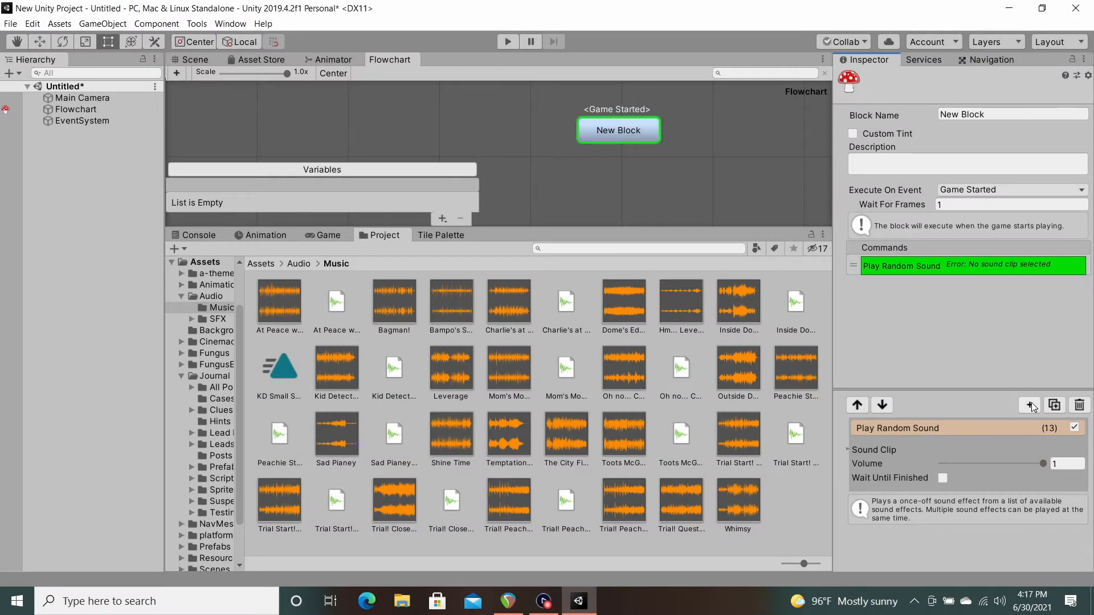
Step: Set the Sound Clip list size of the Play Random Sound command to 3
click(913, 449)
click(949, 463)
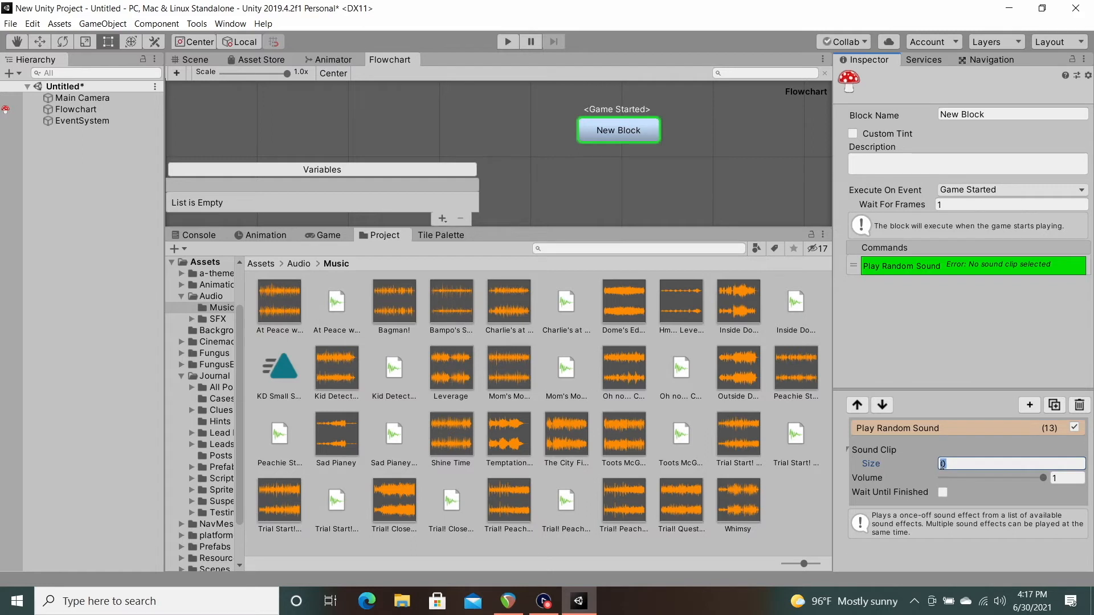
text(3)
key(Return)
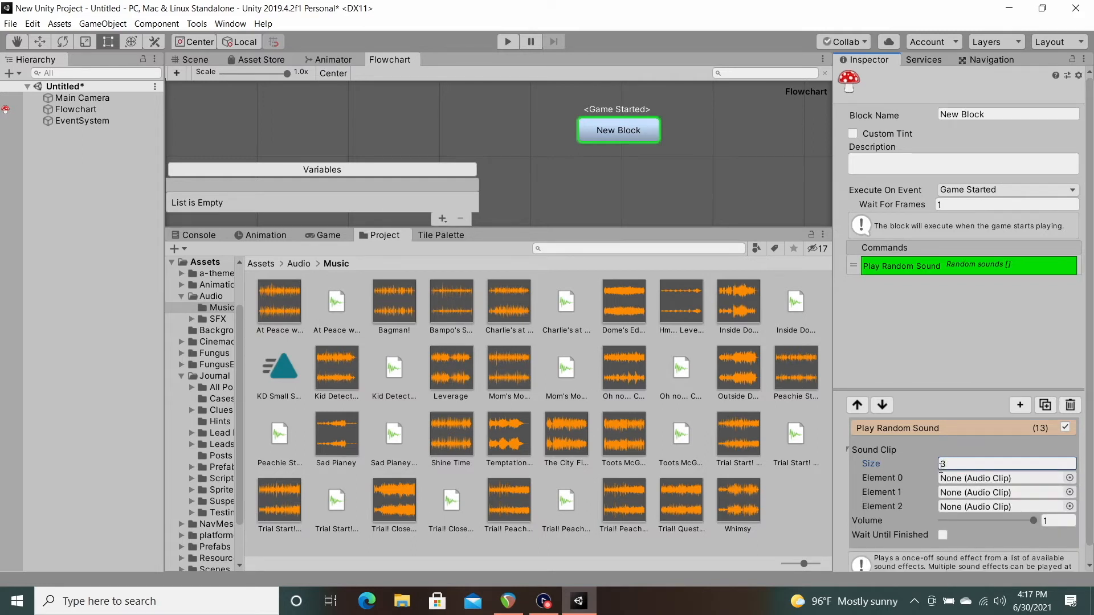
click(886, 449)
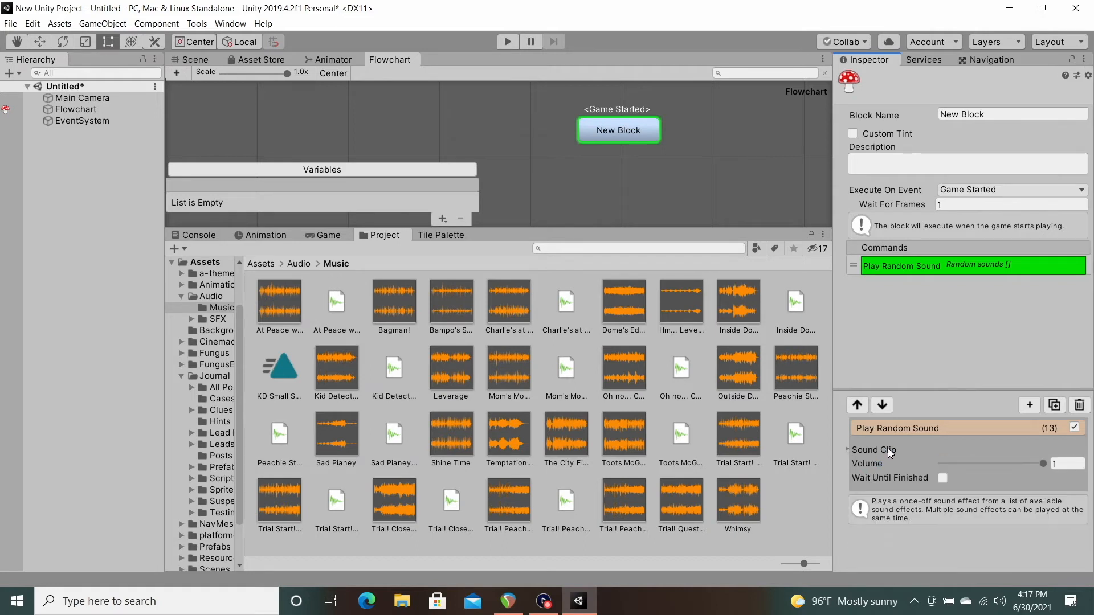
click(892, 449)
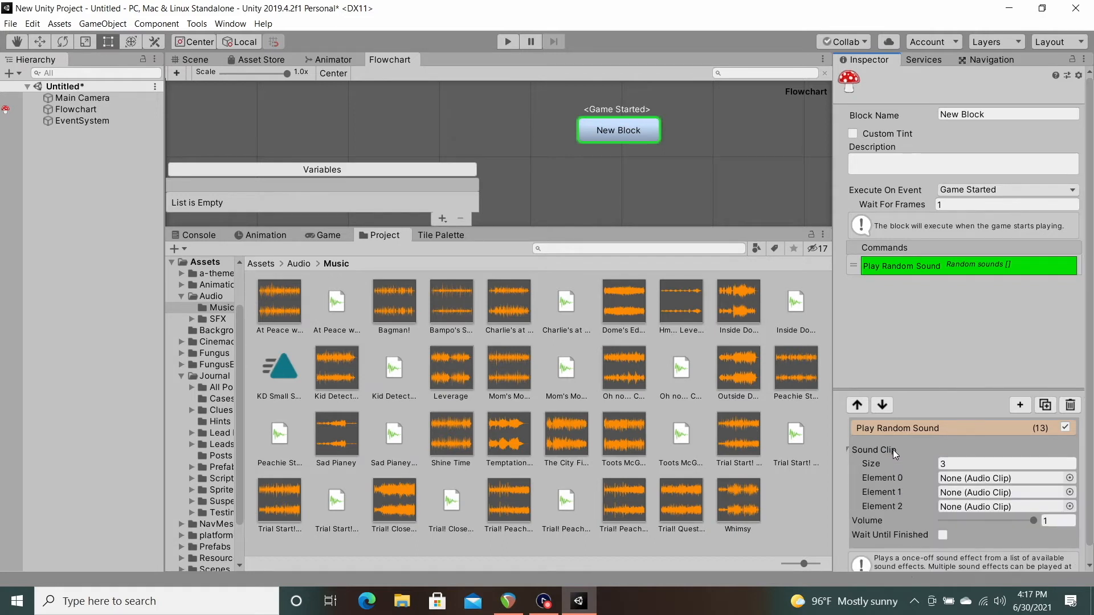
click(952, 464)
key(Return)
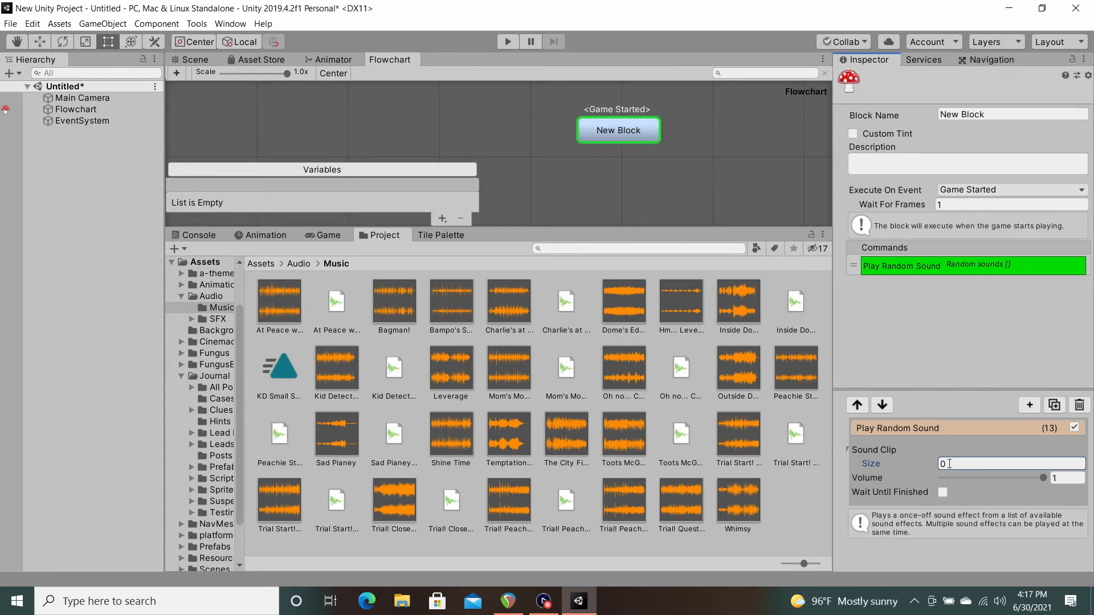
text(3)
key(Return)
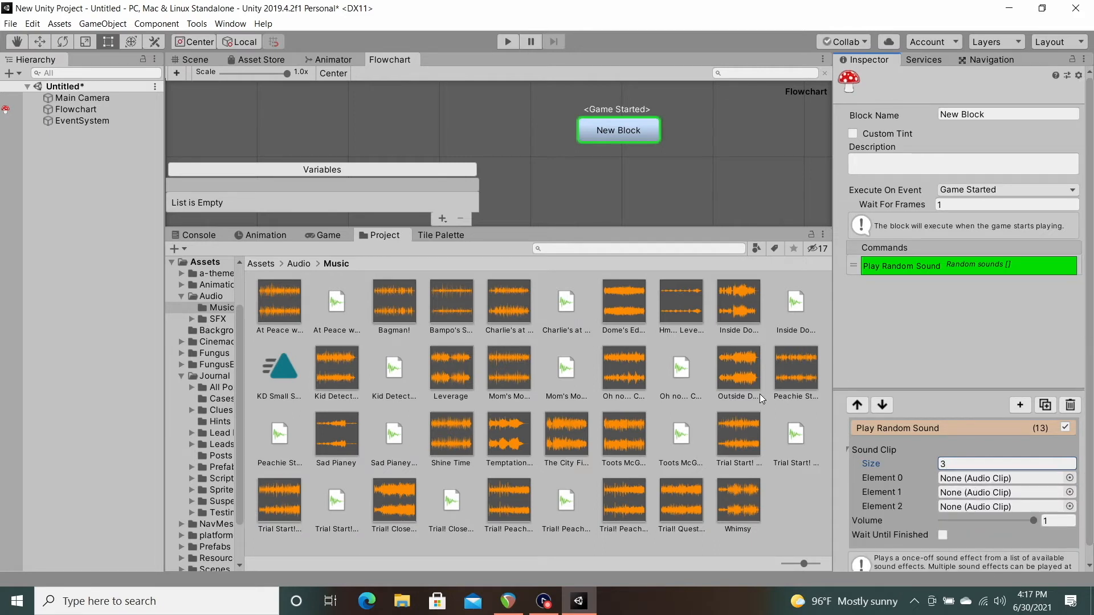
Step: Assign BookFlip, Plastic Sound and Money! from the SFX folder to Elements 0, 1 and 2 of the Play Random Sound command
click(297, 263)
double_click(333, 304)
click(644, 127)
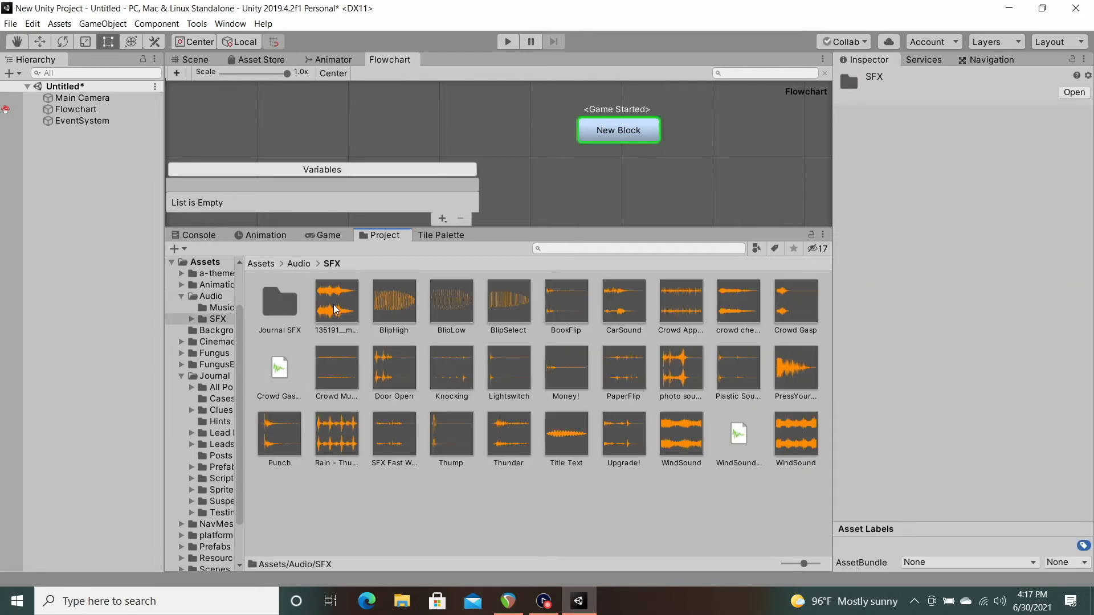
click(930, 267)
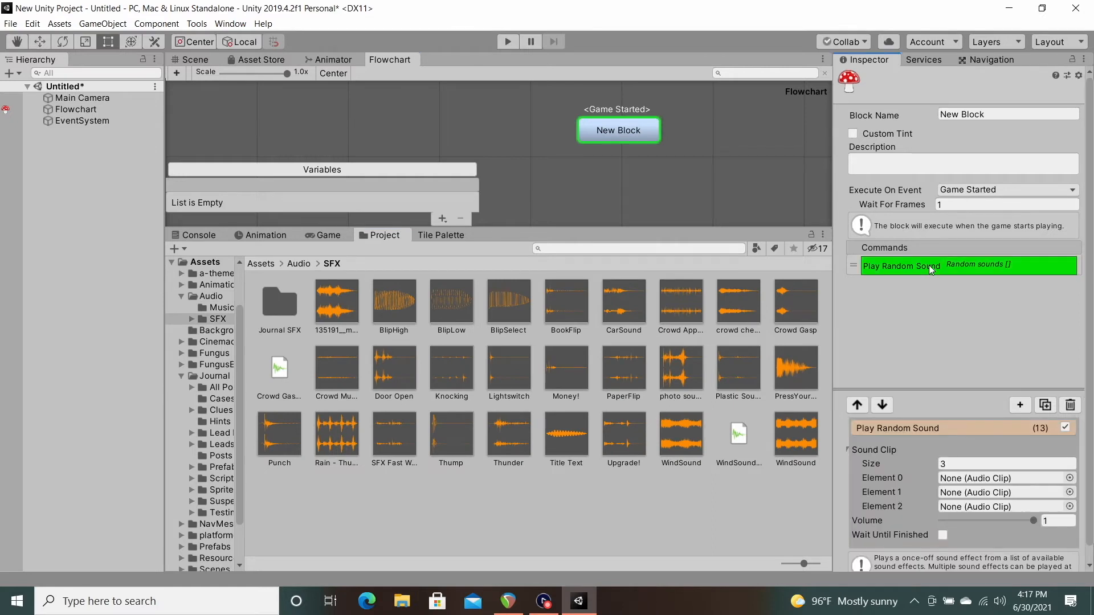
mouse_move(450, 309)
mouse_down()
mouse_move(619, 363)
mouse_move(445, 306)
mouse_up()
drag(566, 300, 1003, 478)
drag(733, 370, 952, 506)
Step: Start and stop the scene several times to test which random sound plays
click(507, 40)
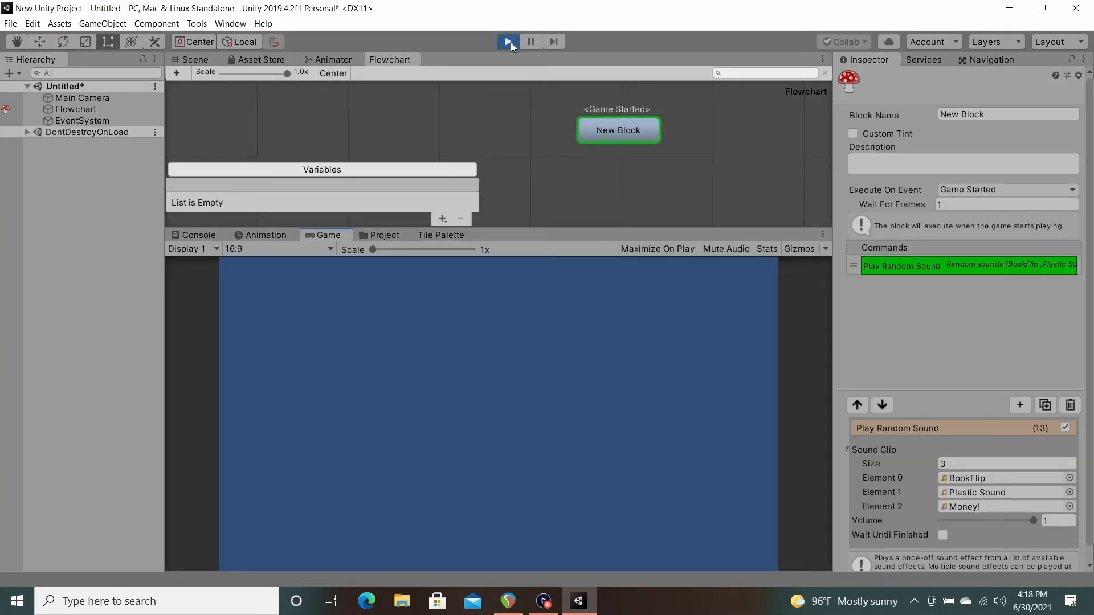
click(511, 43)
click(507, 43)
click(510, 43)
click(510, 42)
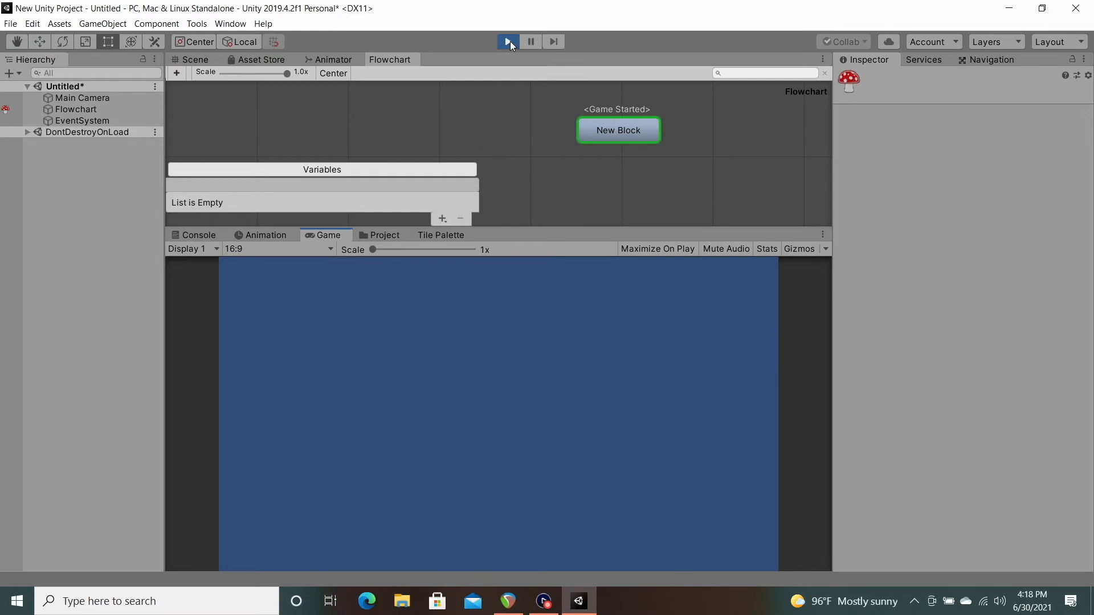
click(508, 42)
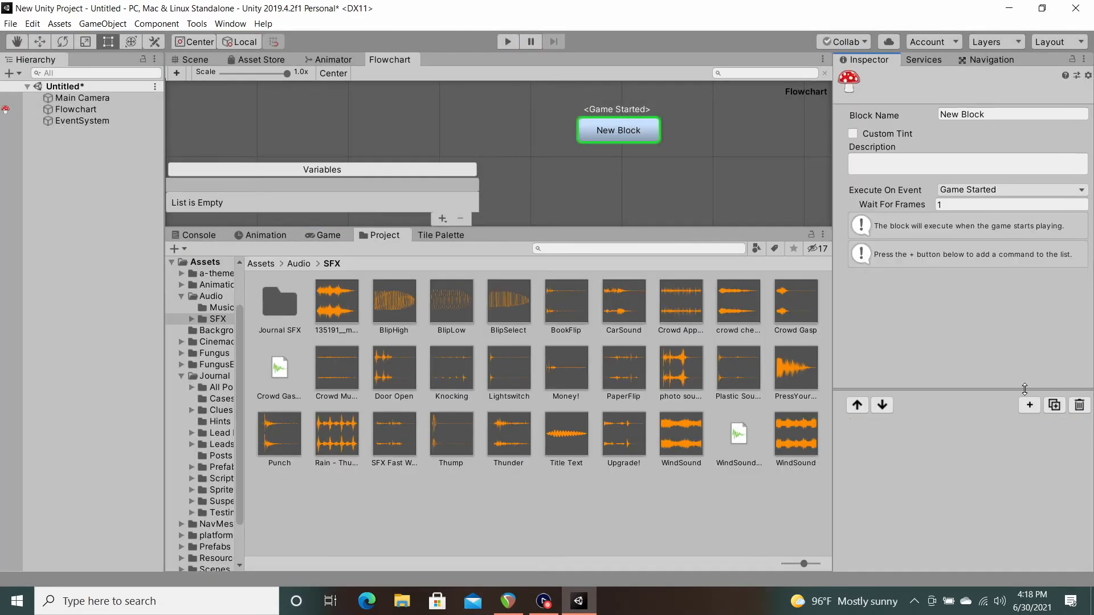
Step: Add a Play Sound command to the empty New Block and assign the WindSound clip to it
click(1029, 405)
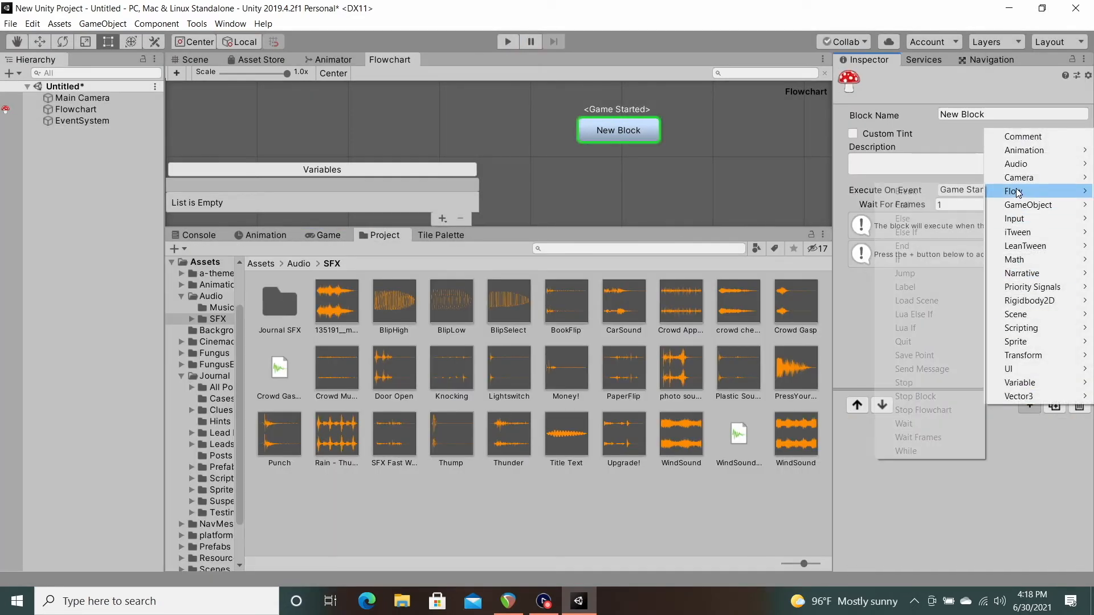
mouse_move(1020, 166)
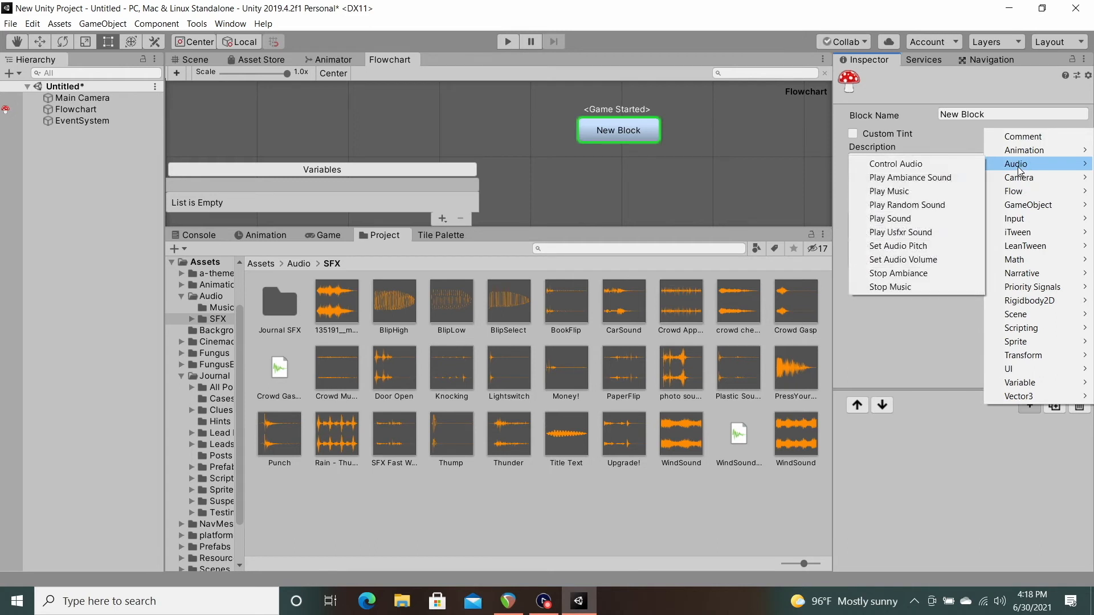
click(896, 223)
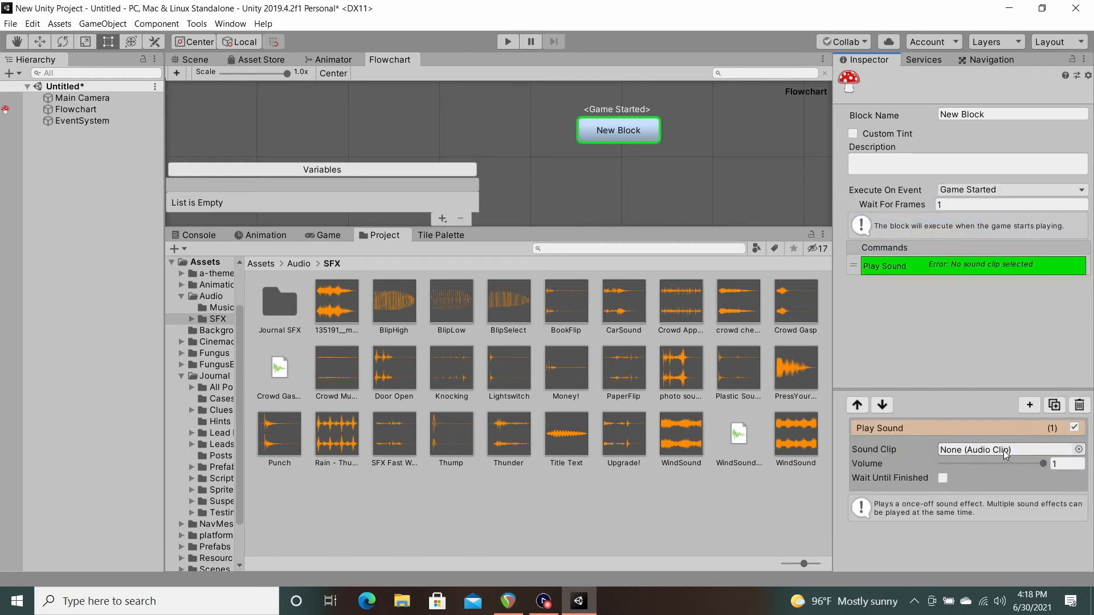
drag(795, 440, 949, 454)
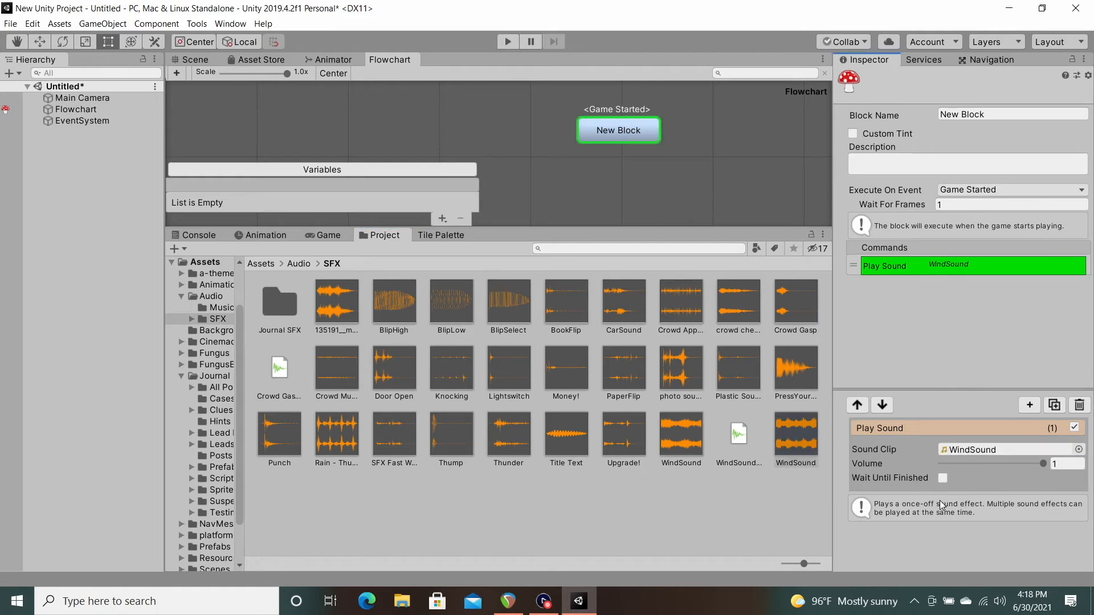
click(1053, 464)
click(943, 478)
click(943, 479)
Step: Add a Say command below Play Sound with the story text "huzzah wind!"
click(1029, 405)
mouse_move(1040, 273)
click(915, 368)
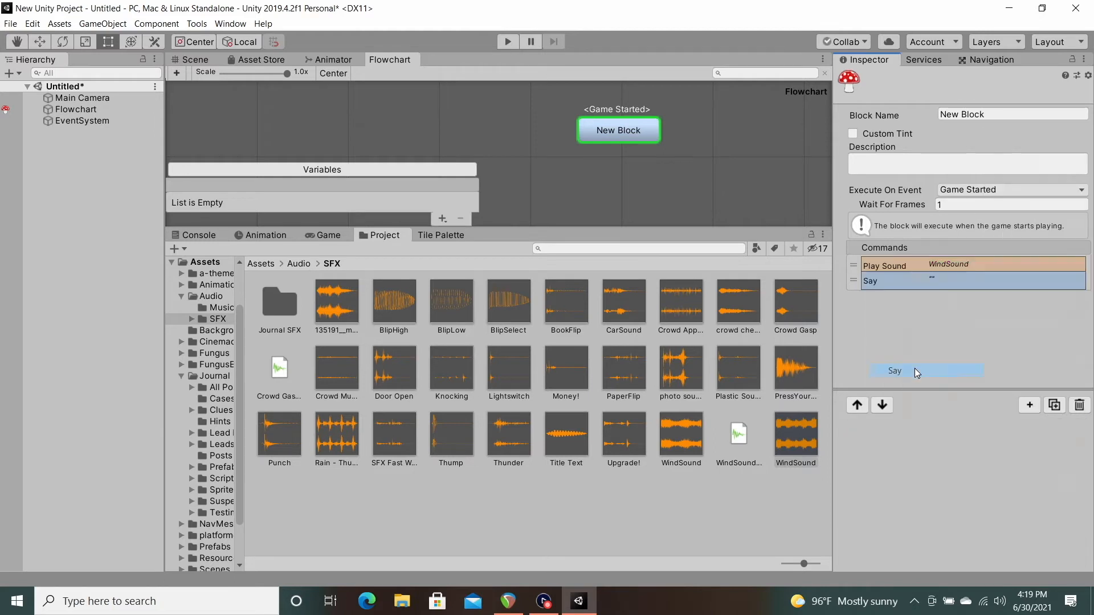
click(918, 279)
click(919, 493)
text(thuzzah wind!)
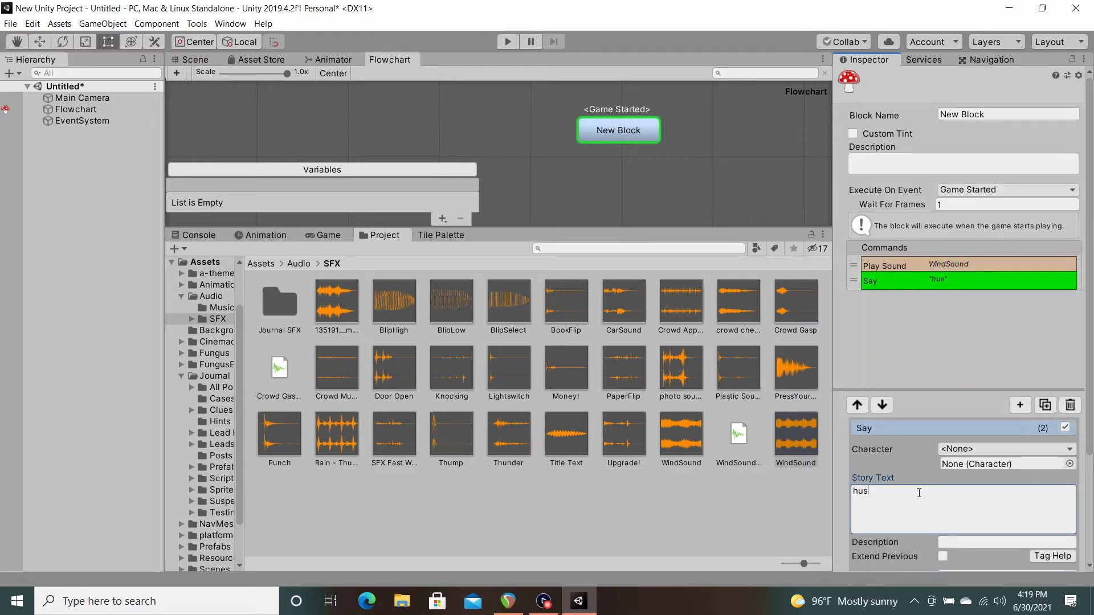
Step: Inspect the Play Sound command's settings and run the scene briefly to test Wait Until Finished
click(936, 267)
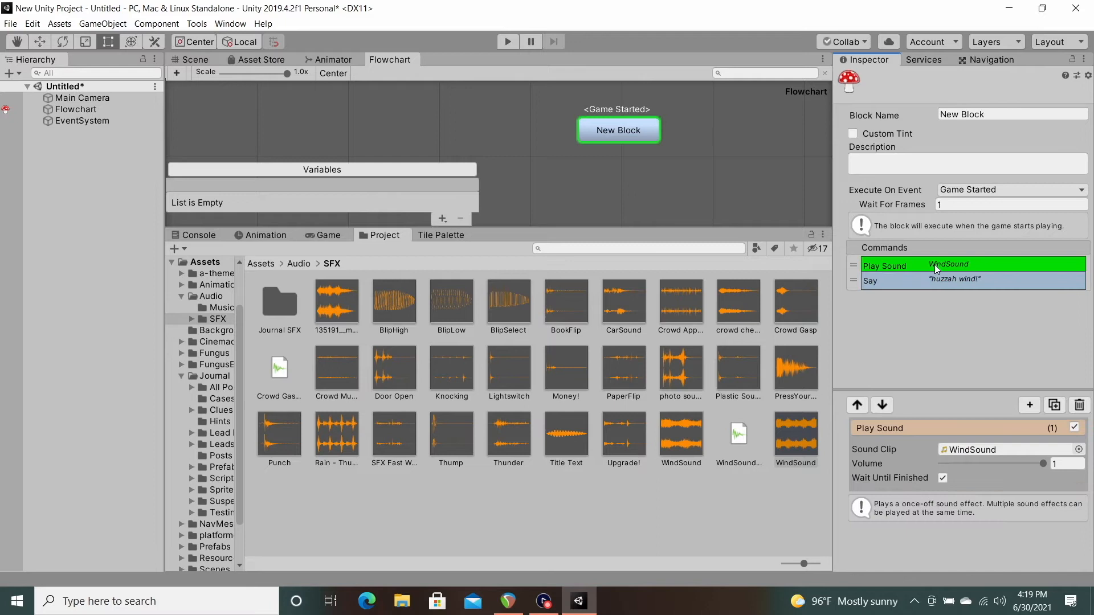
click(506, 41)
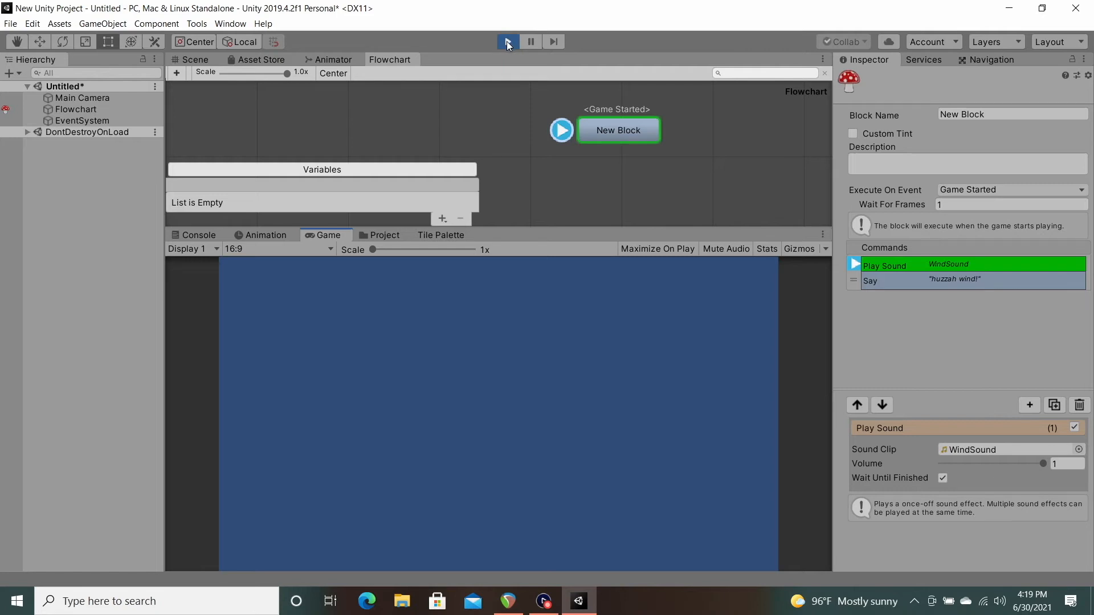
click(507, 41)
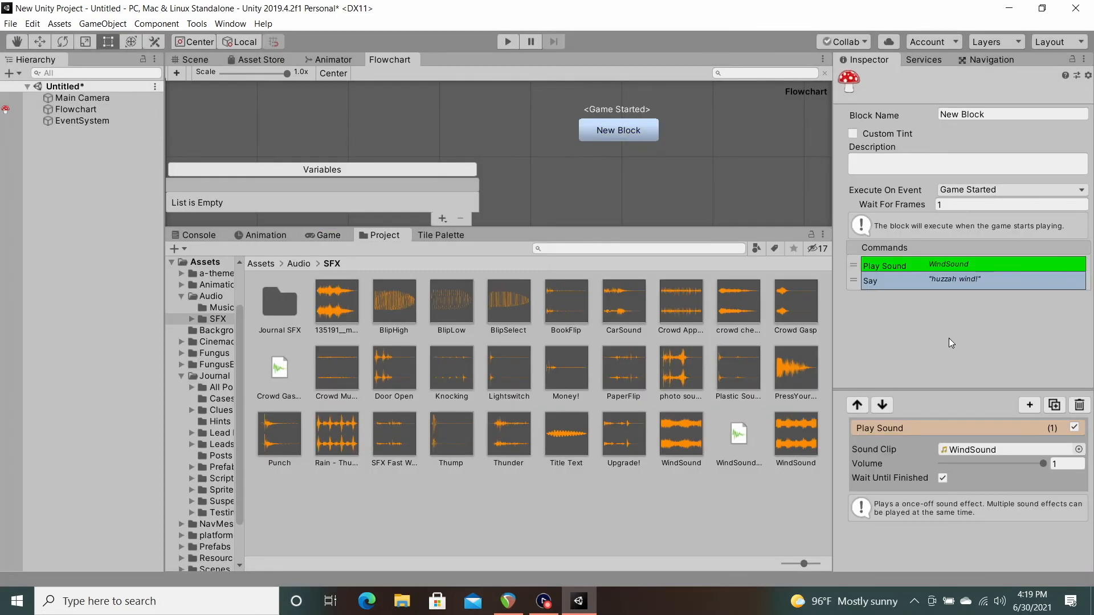
Step: Turn off Wait Until Finished on the WindSound Play Sound command and play the scene through its dialog
click(943, 478)
click(508, 40)
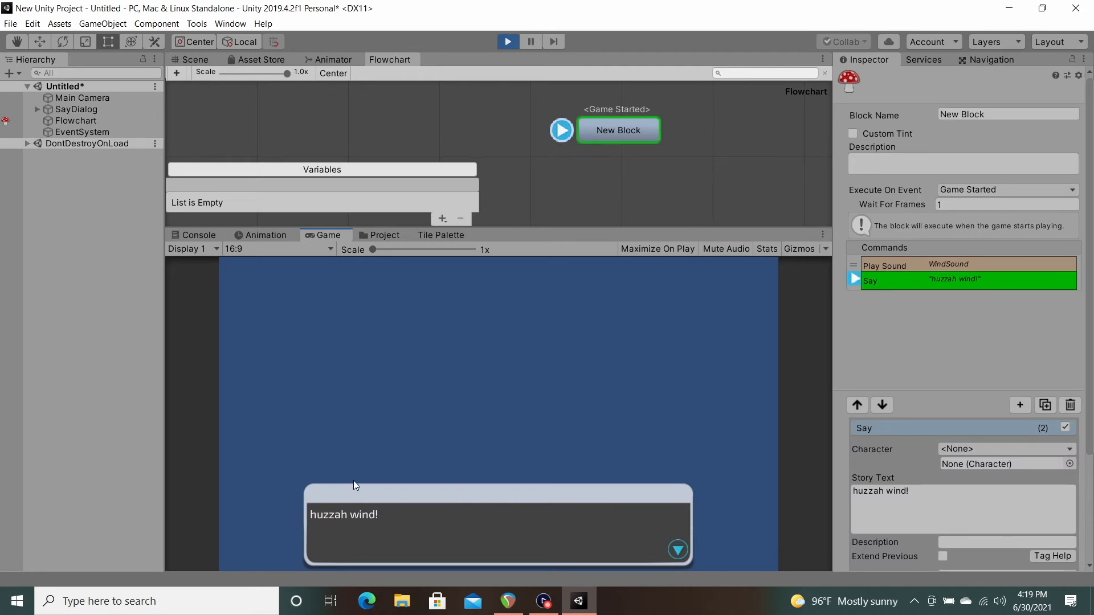
click(501, 528)
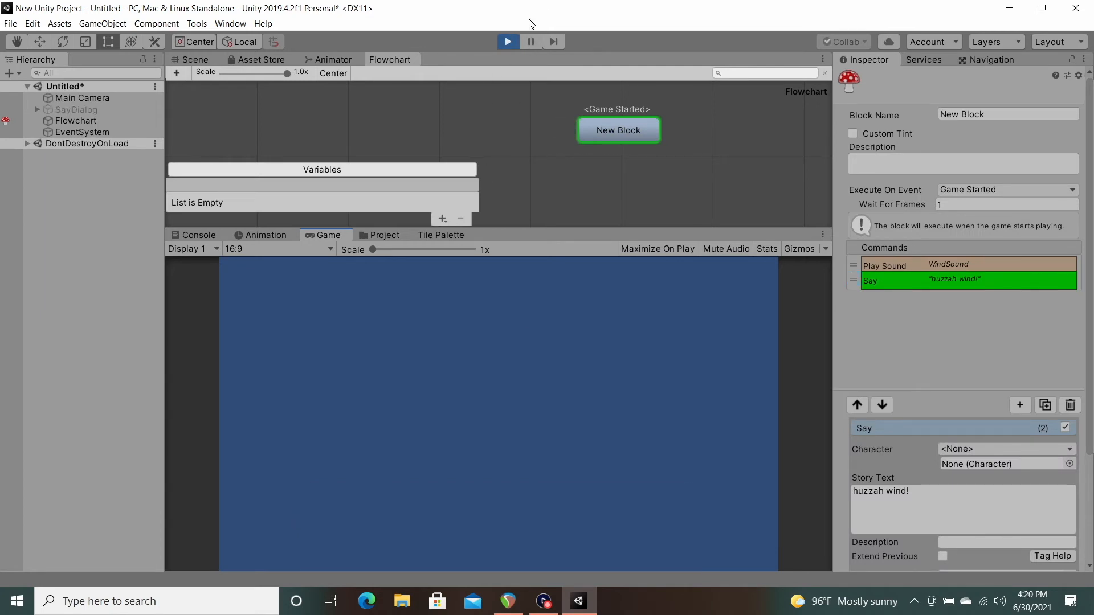
click(508, 40)
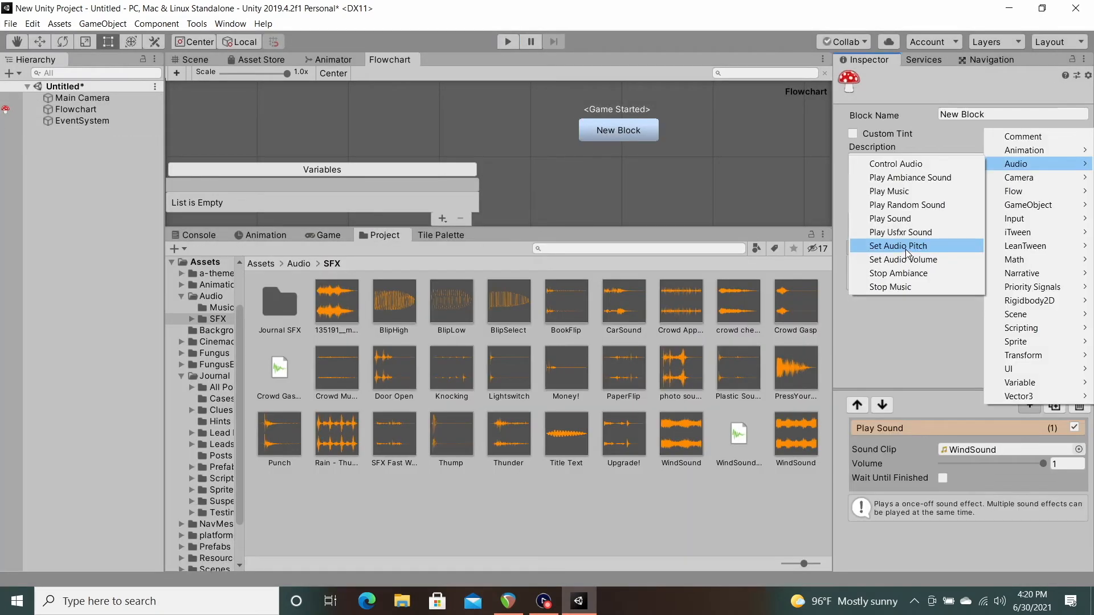
Step: Add a Set Audio Pitch command with pitch 0.105 and a fade duration of 4.8 seconds
click(906, 250)
click(919, 296)
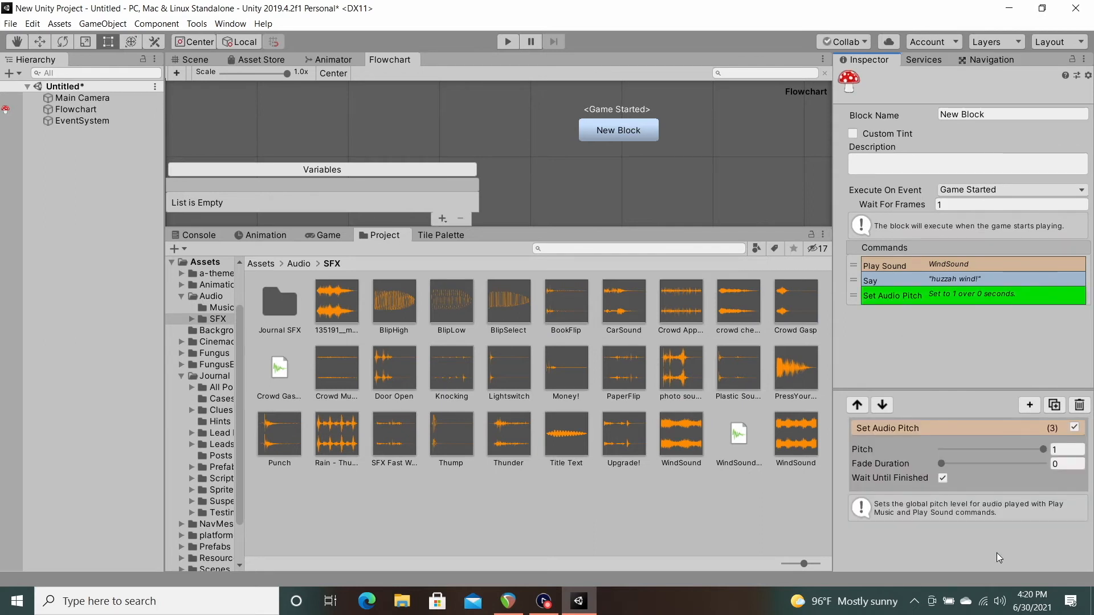
drag(1043, 450, 957, 463)
Step: Extend the Say command's story text with "What a cheery day!"
click(940, 280)
click(918, 493)
text(What a cheery day!)
Step: Place a duplicate Say command below Set Audio Pitch, reading "I am most disturbed. Evil magic is afoot. And I will surely die today."
click(1046, 405)
drag(854, 295, 854, 311)
click(983, 505)
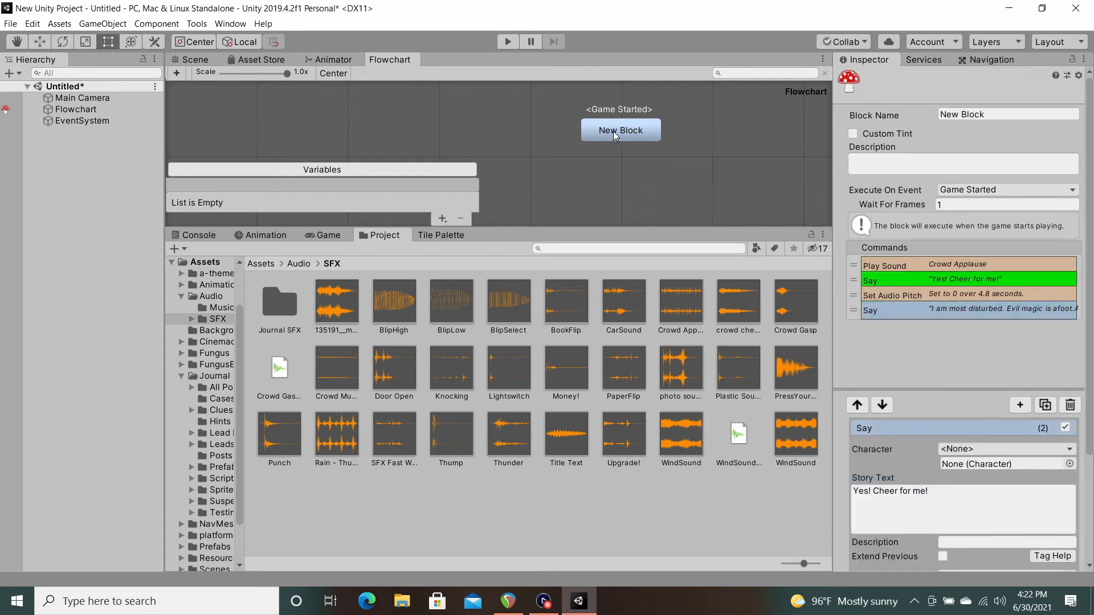
Step: Replace the Crowd Applause Play Sound command in New Block with a Play Music command using the Bagman! clip
click(615, 133)
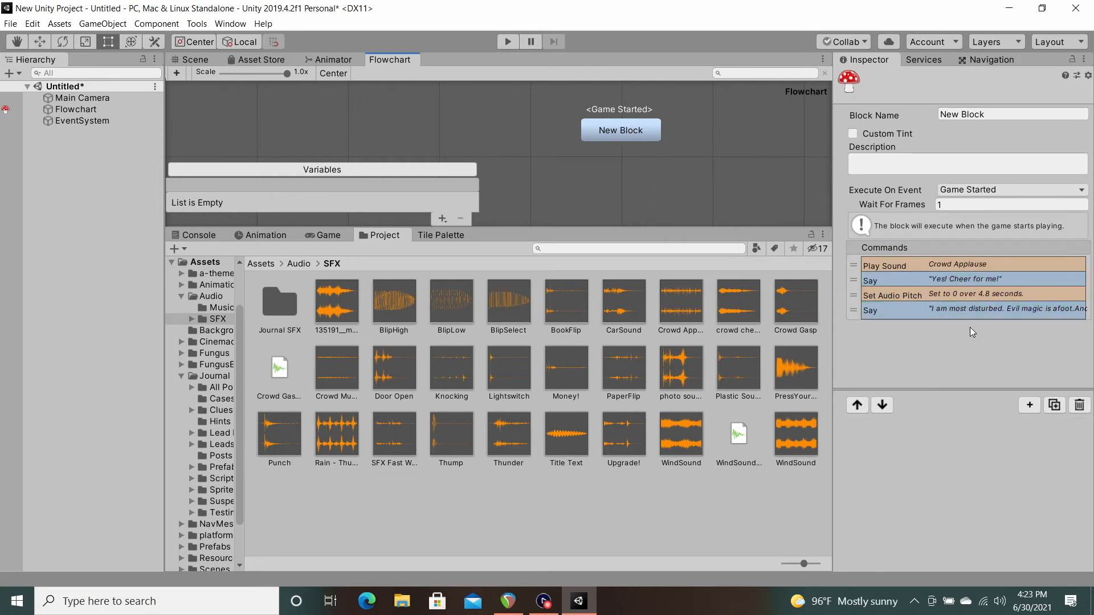
click(932, 296)
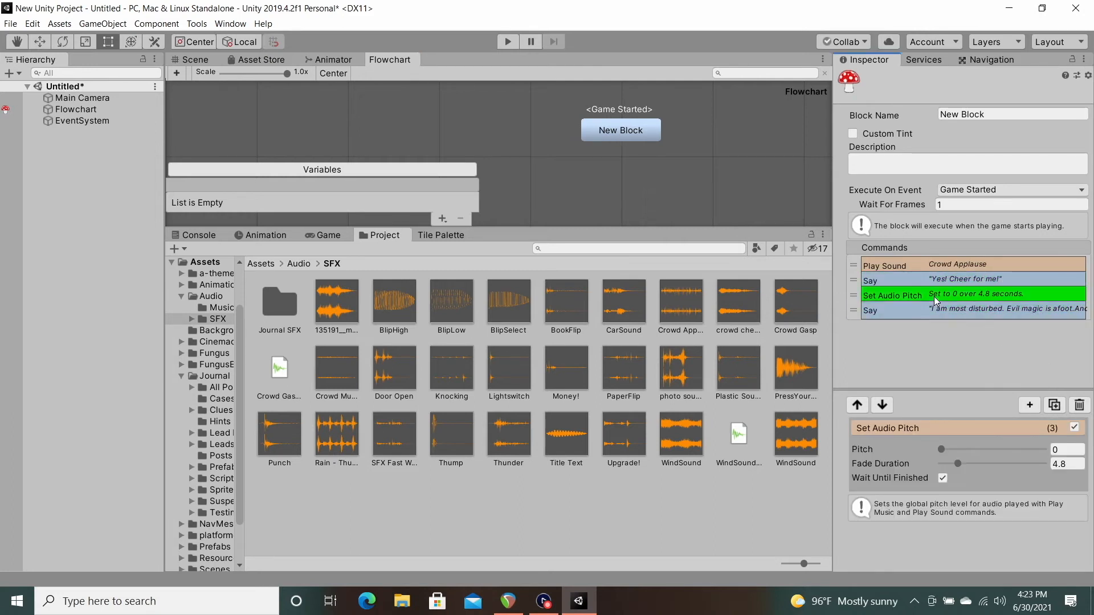
click(906, 268)
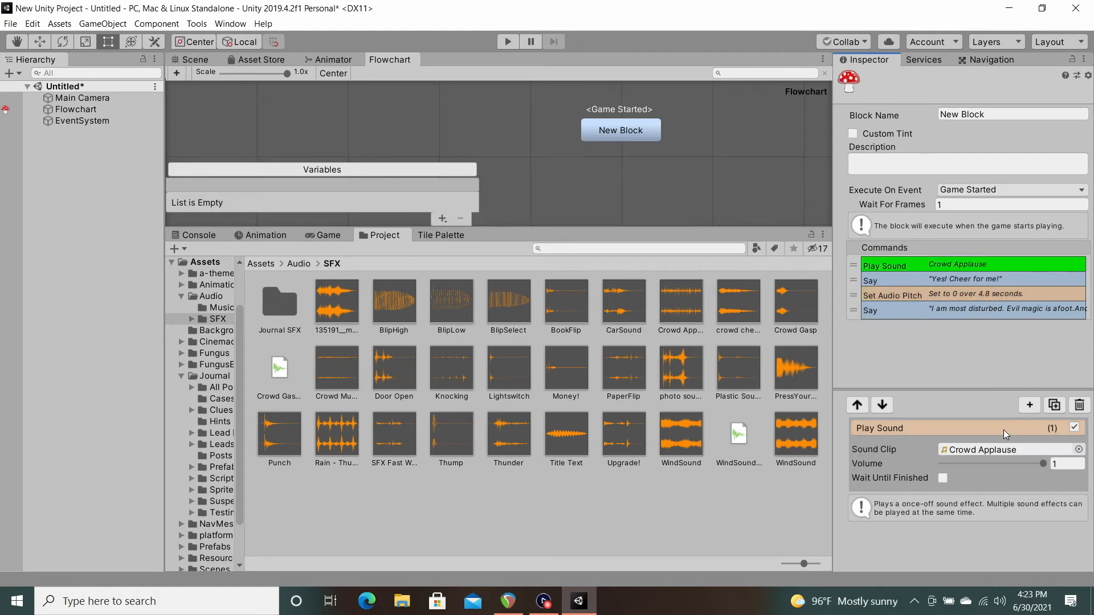
click(1032, 404)
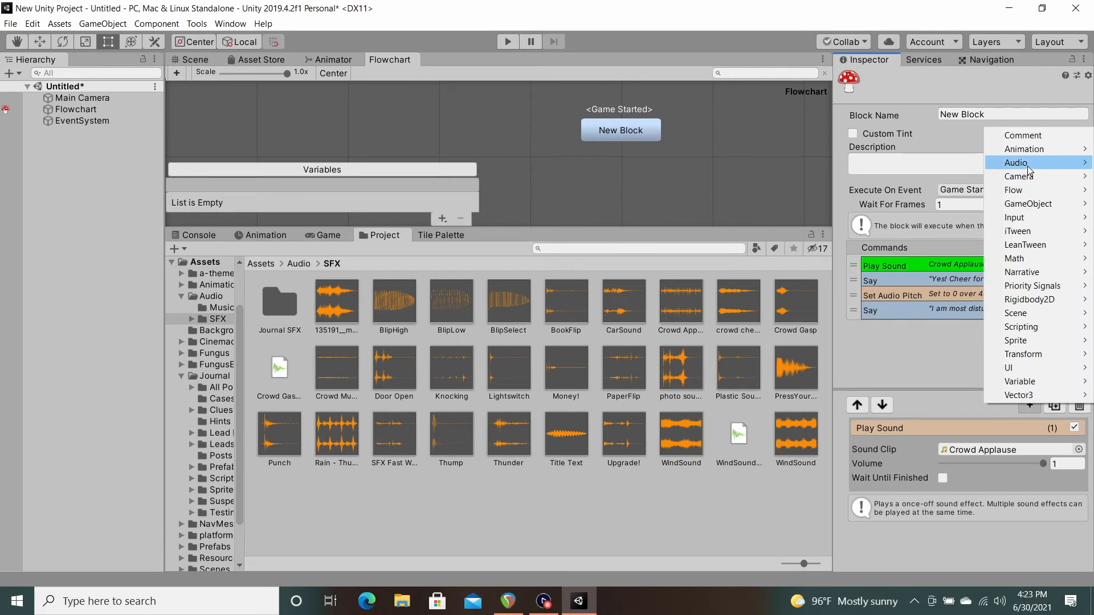
mouse_move(1026, 165)
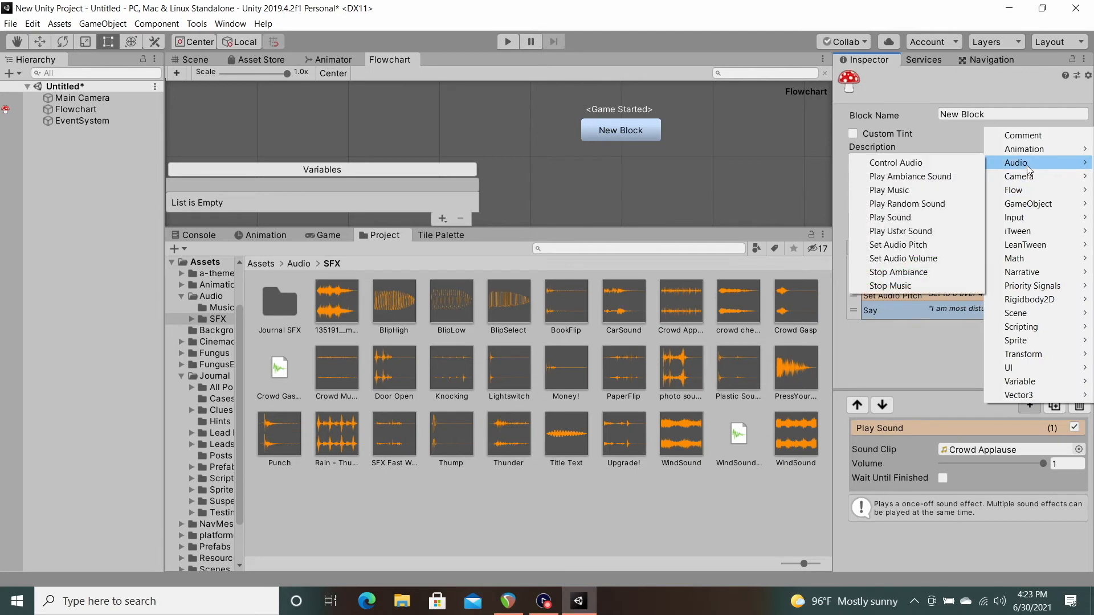
click(911, 190)
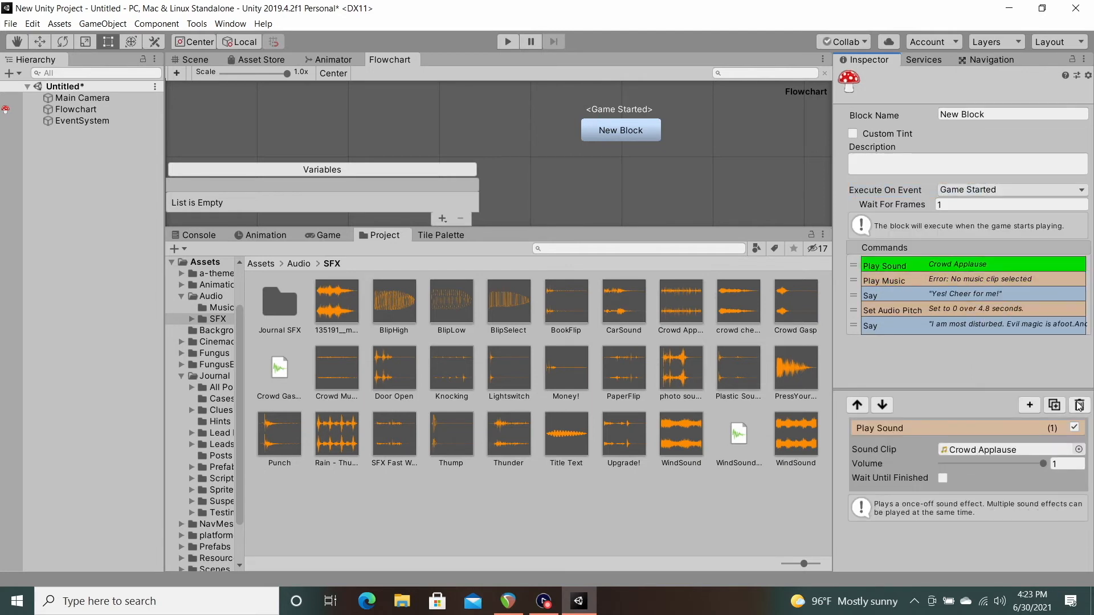
Step: Run the scene, advance past the first dialog to hear the pitch fade on the music, and stop it
click(507, 41)
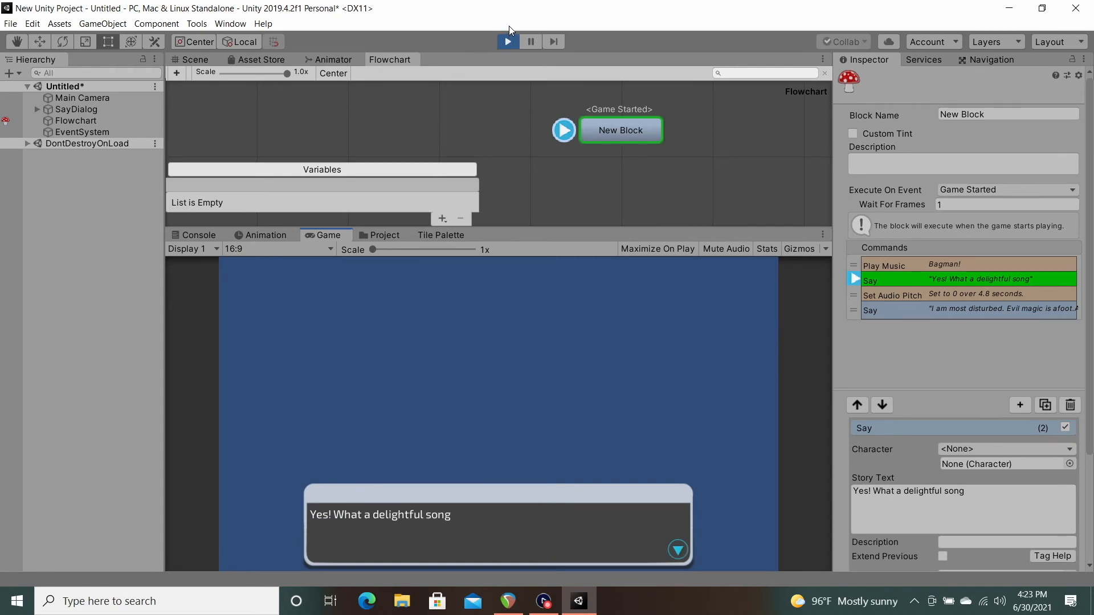
key(space)
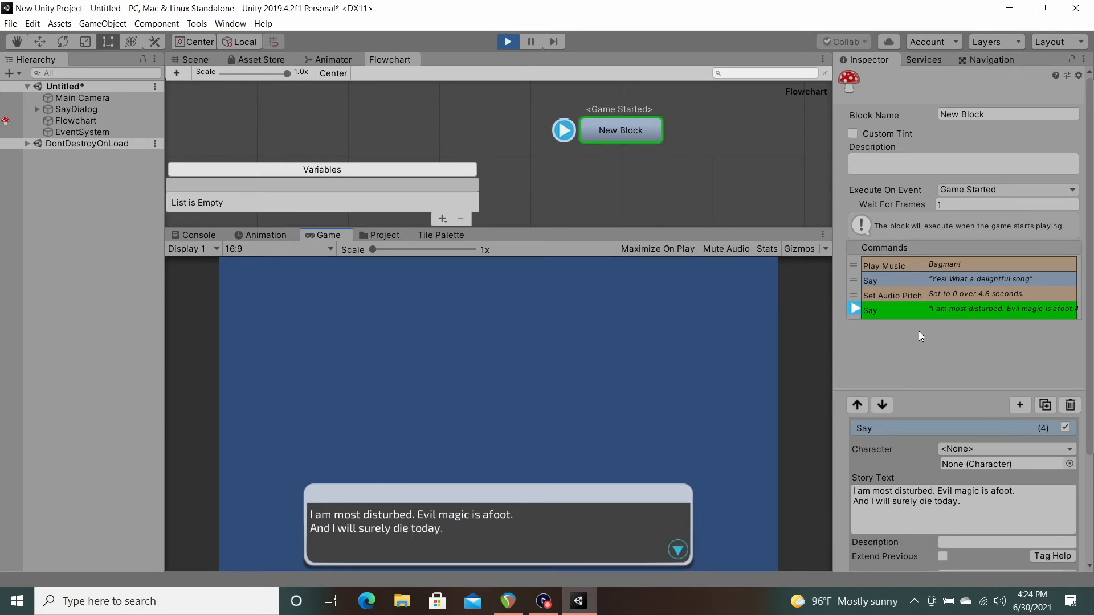
click(511, 40)
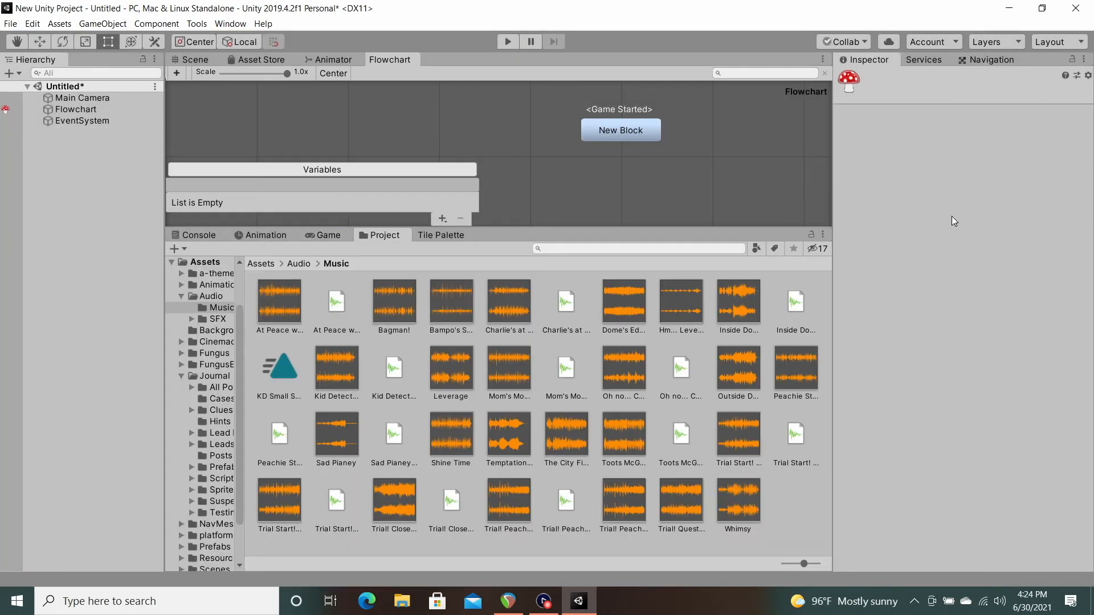
Step: Replace the Play Music command with a Play Ambiance Sound command that uses the Bagman! clip
click(913, 263)
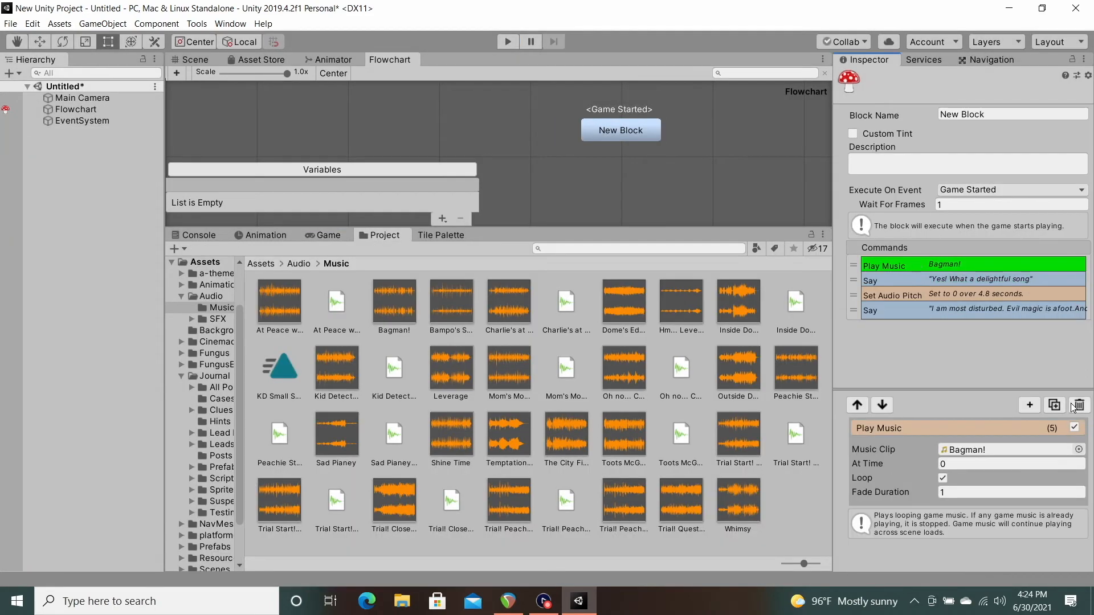
click(1031, 405)
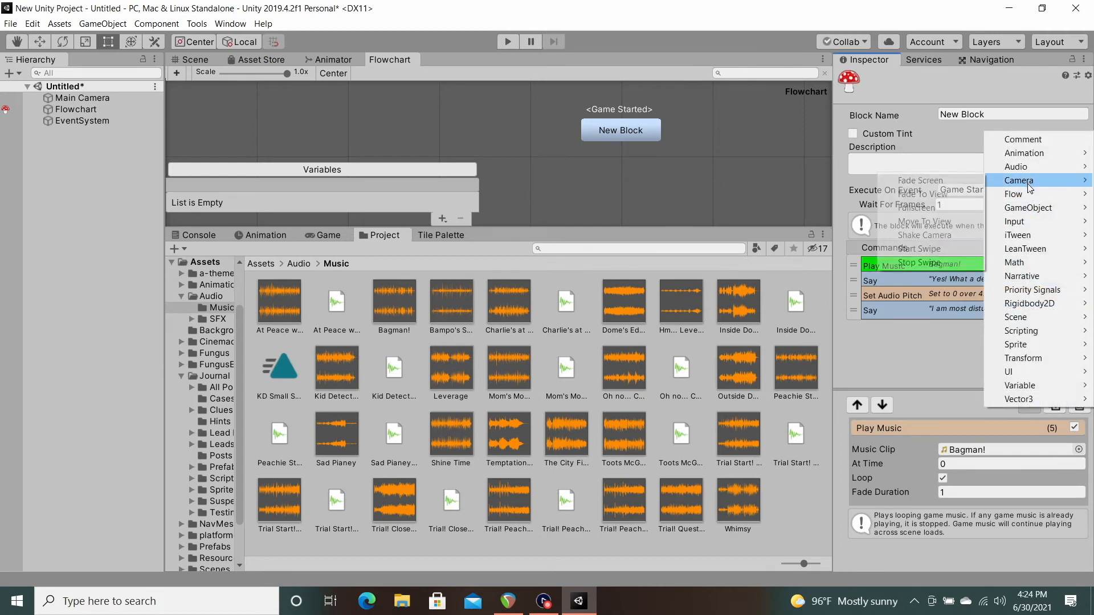
mouse_move(1024, 174)
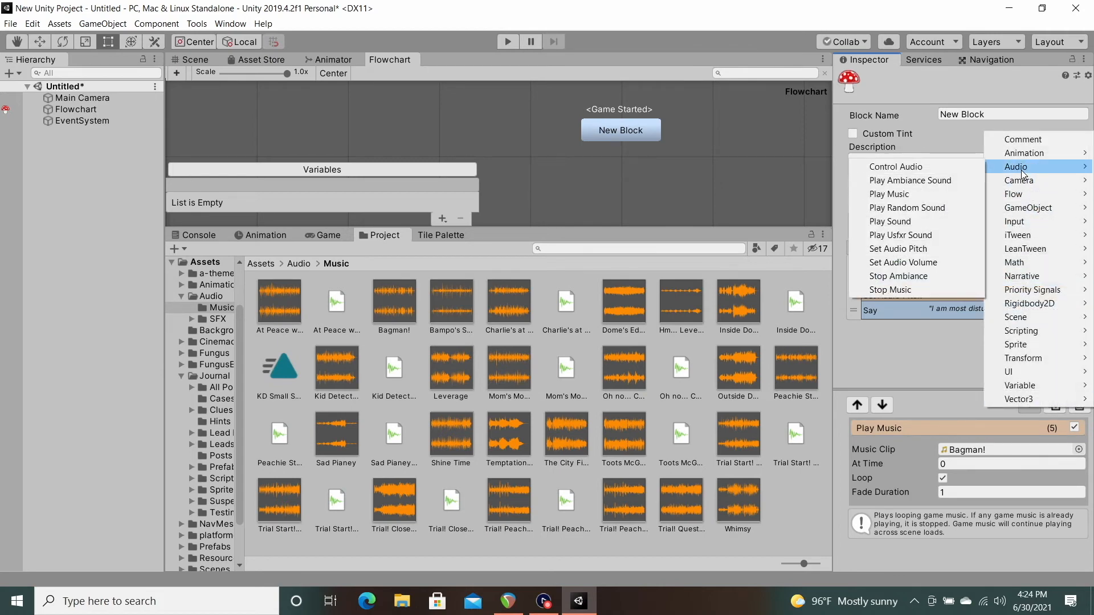
click(958, 179)
click(904, 282)
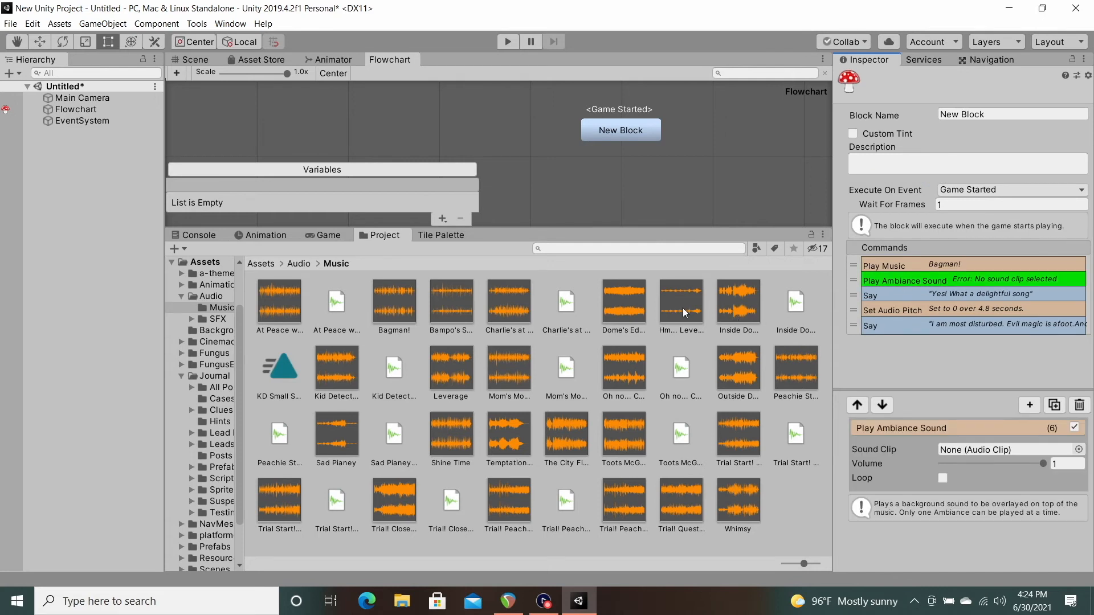
drag(394, 312, 971, 450)
click(969, 262)
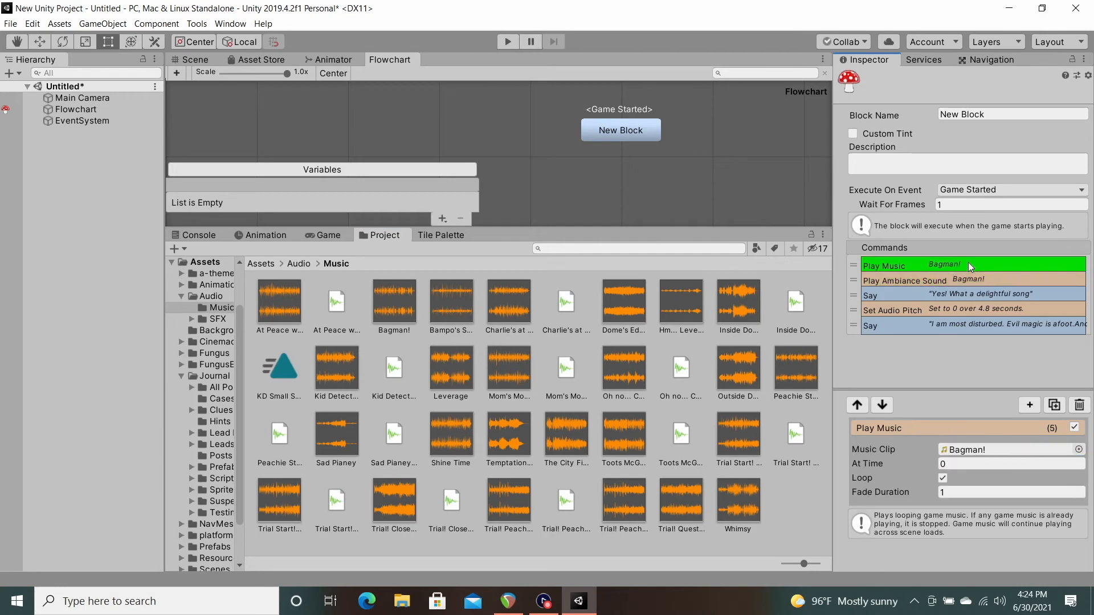
click(1078, 404)
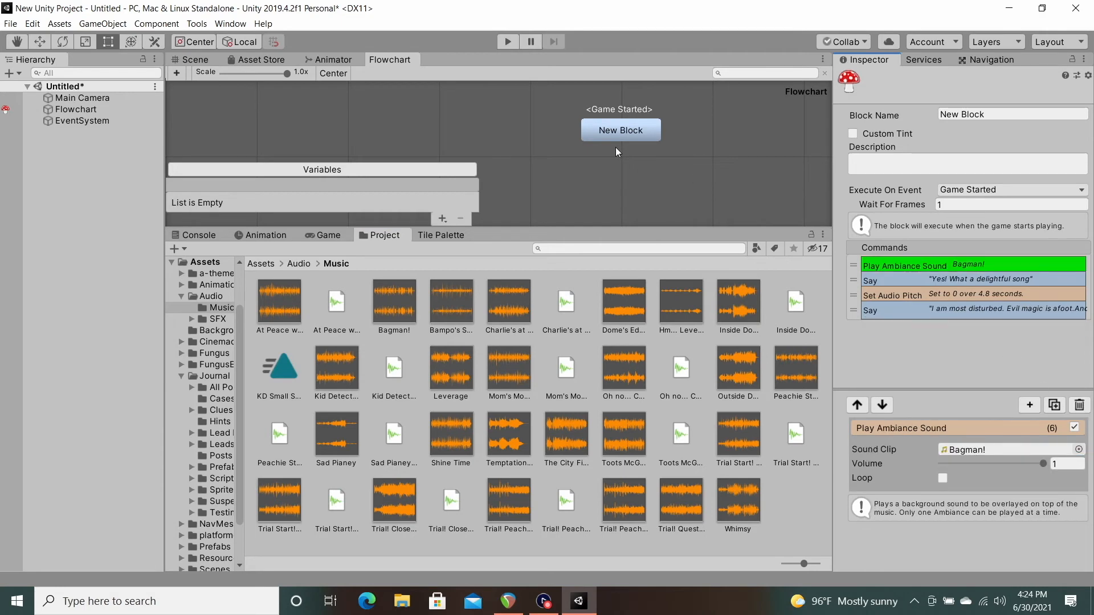
Step: Run the scene and advance the dialog to test the pitch fade on the ambiance sound
click(507, 40)
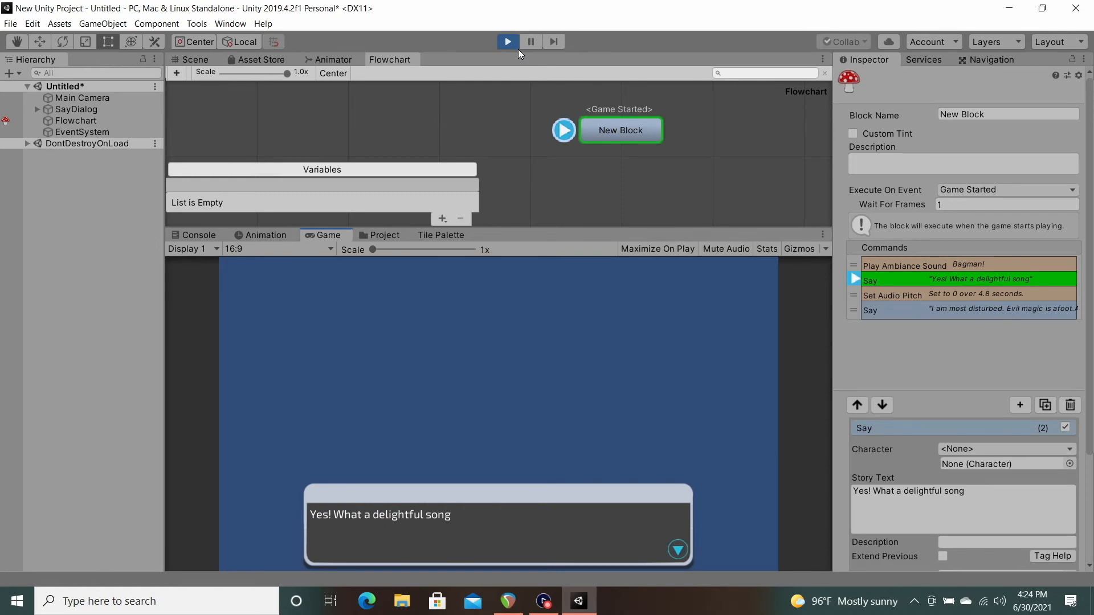
key(space)
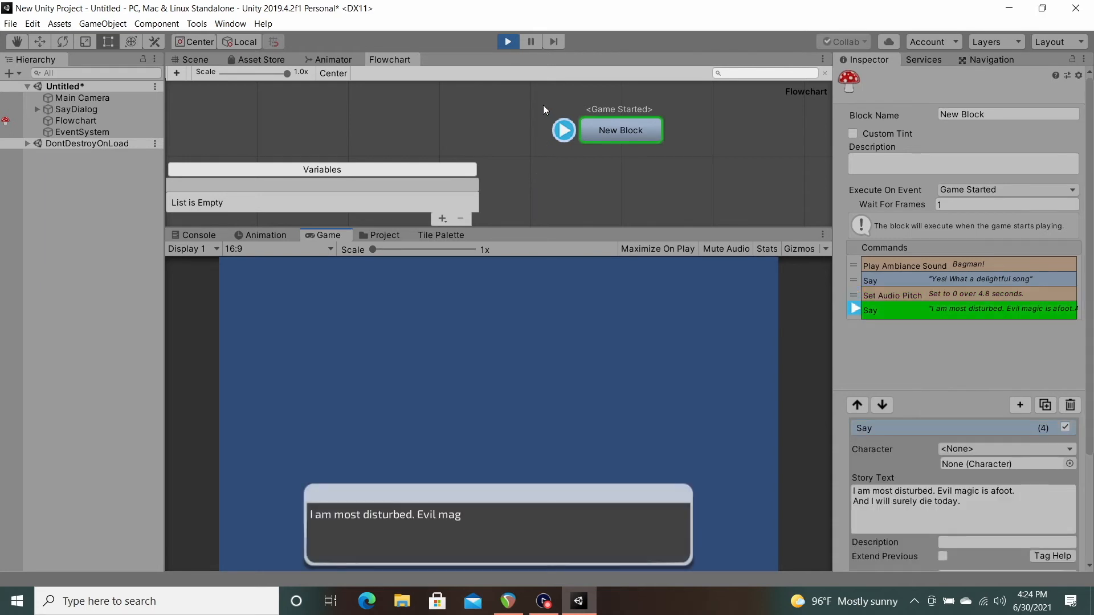
click(507, 41)
Step: Remove all existing commands from New Block and add a Control Audio command
click(870, 263)
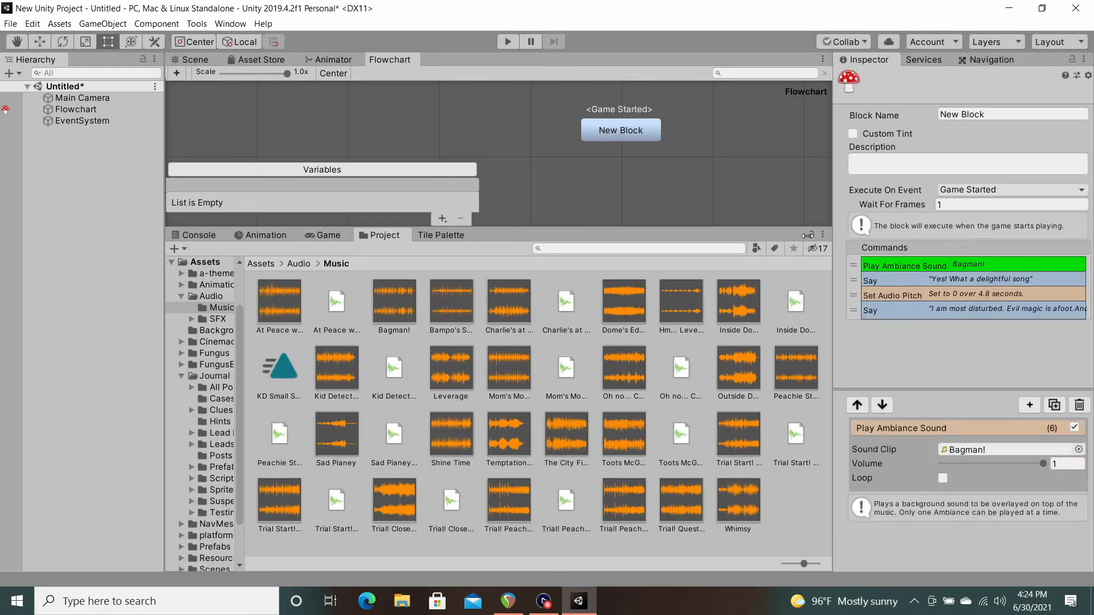
click(1029, 405)
mouse_move(1020, 166)
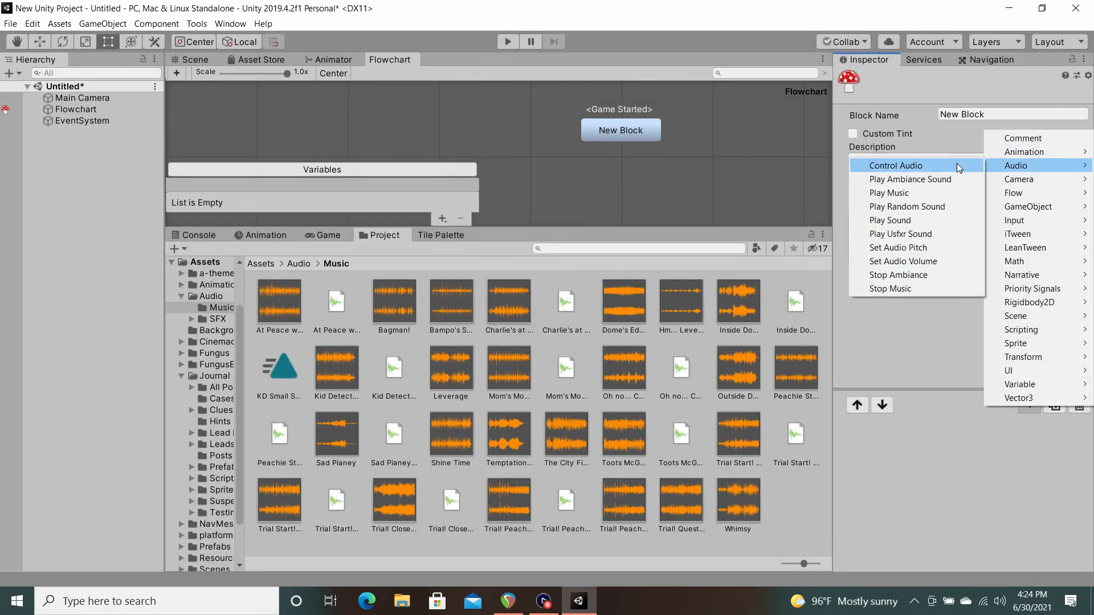
click(895, 165)
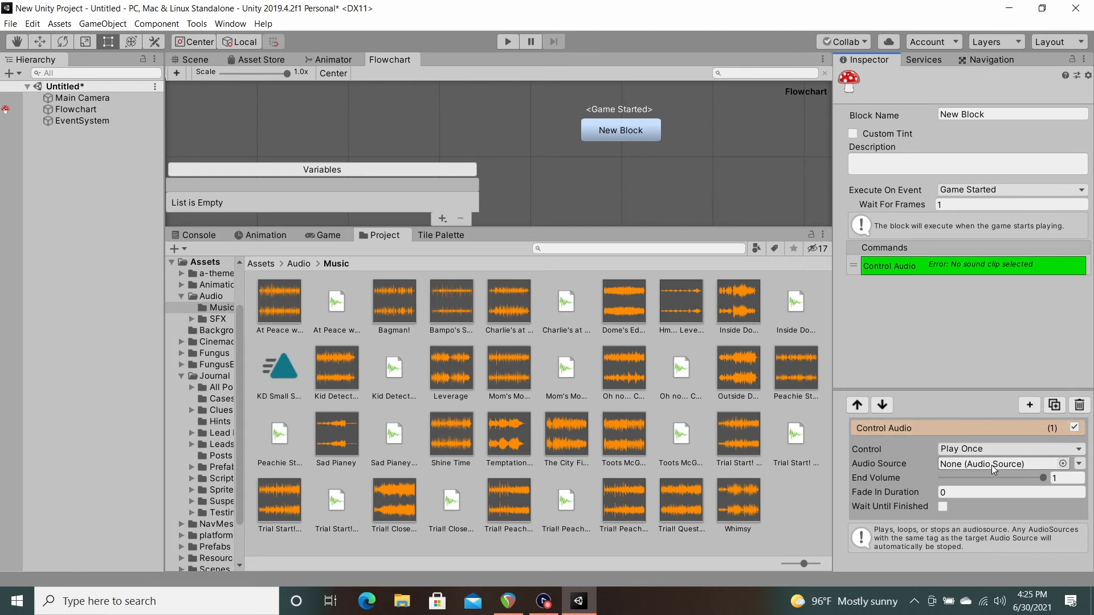
Step: Create an Audio Source object in the scene, assign the Inside Dome clip to it and enable Loop
click(11, 74)
mouse_move(50, 169)
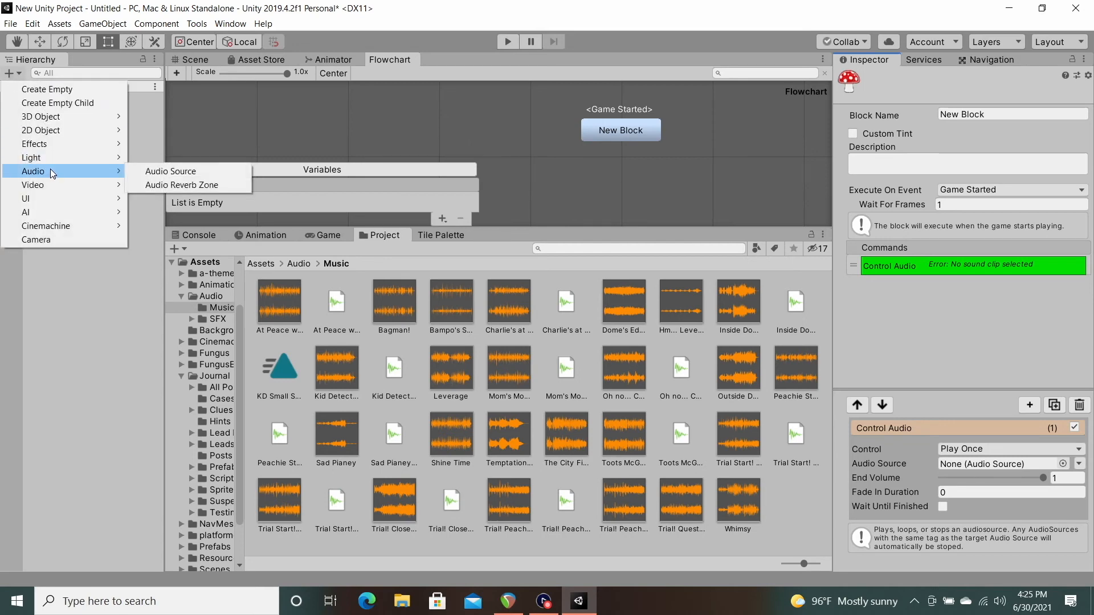
click(175, 173)
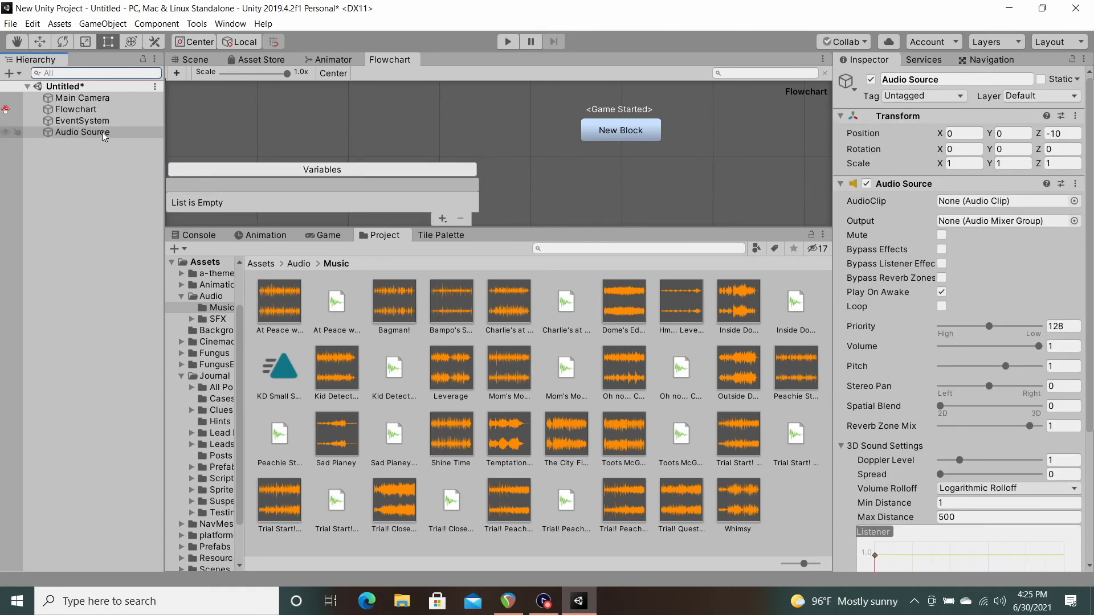
click(101, 131)
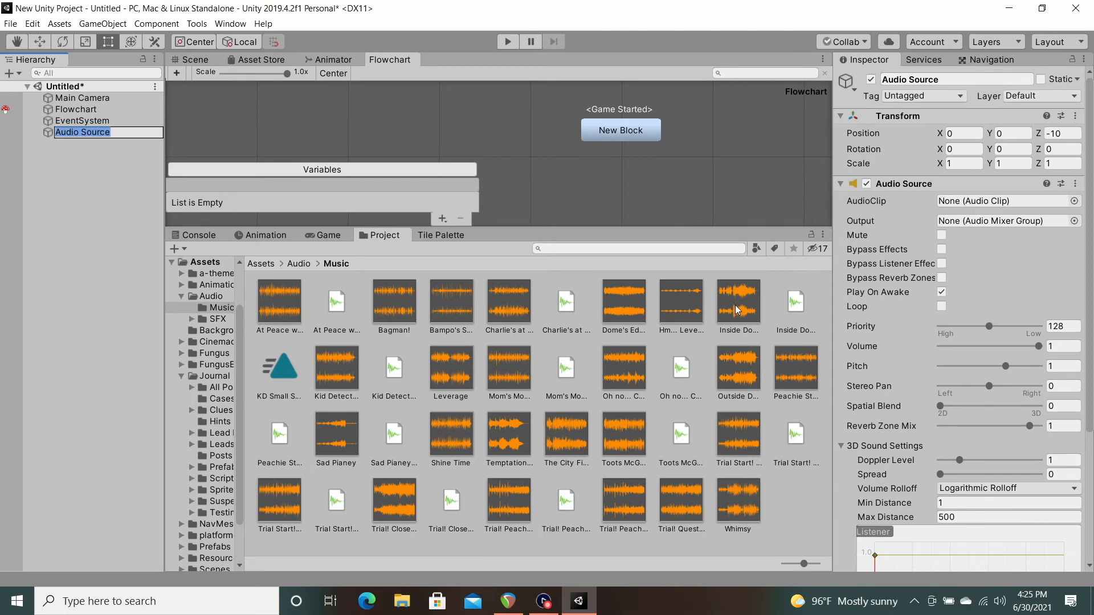
drag(738, 302, 976, 203)
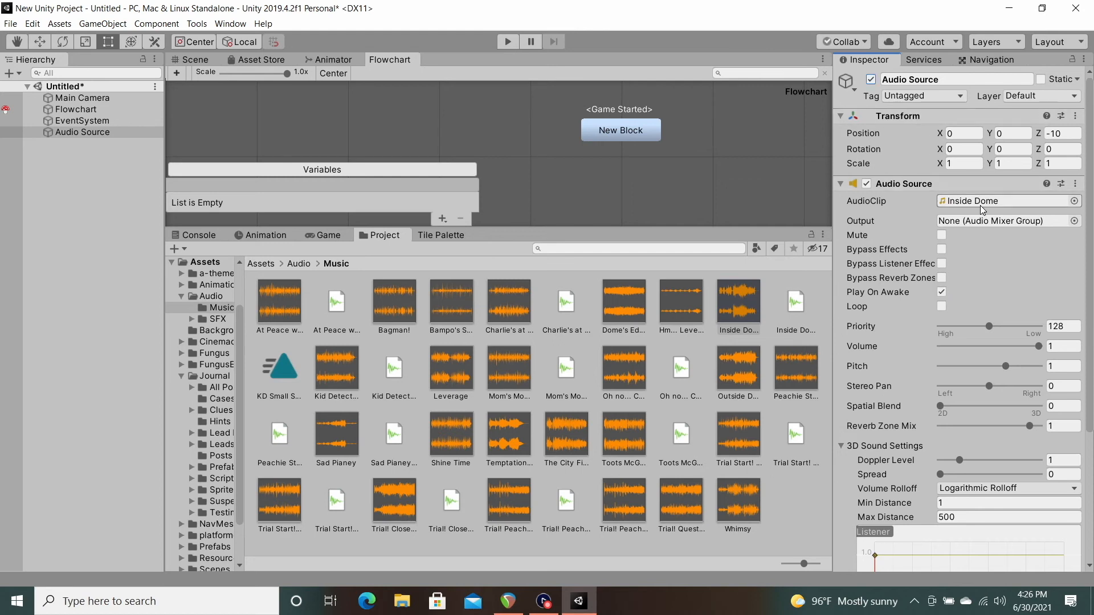
click(859, 306)
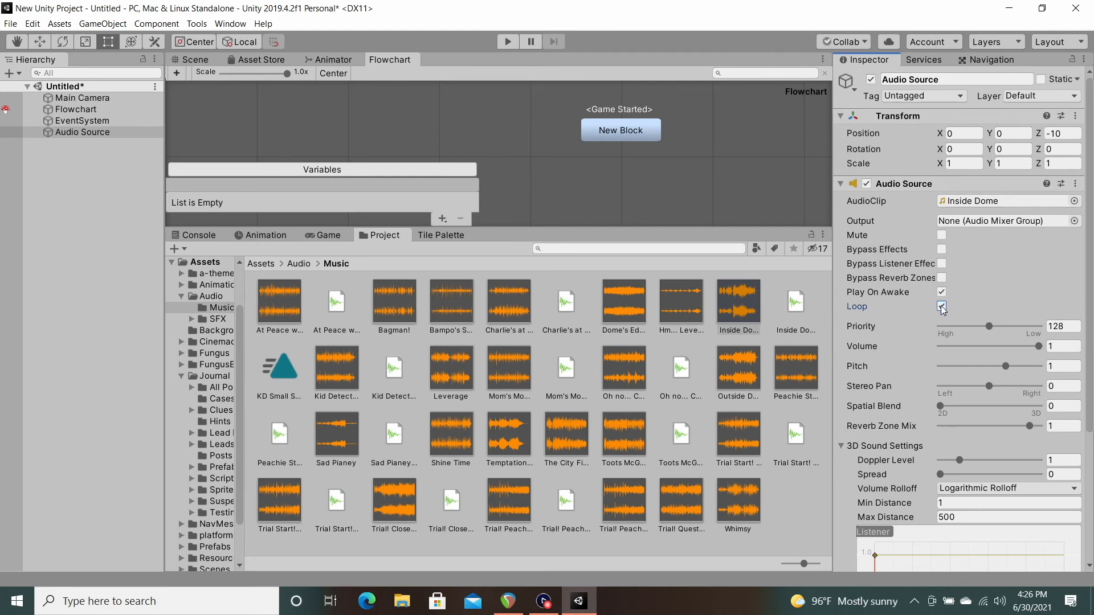
Step: Examine the available control types of New Block's Control Audio command, leaving Play Once selected
click(643, 130)
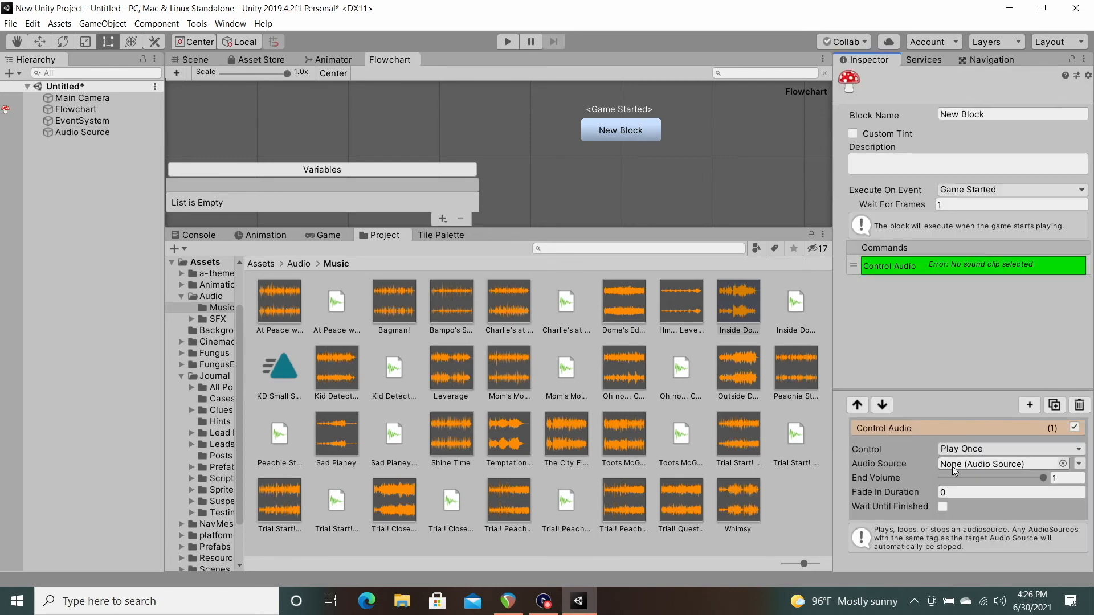
click(1048, 450)
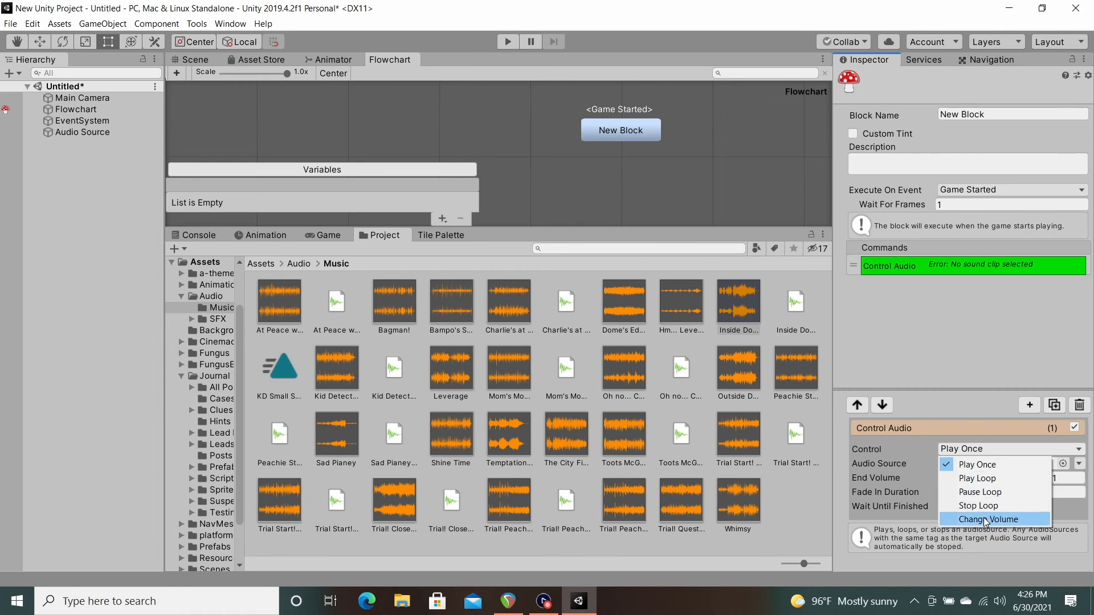
click(919, 442)
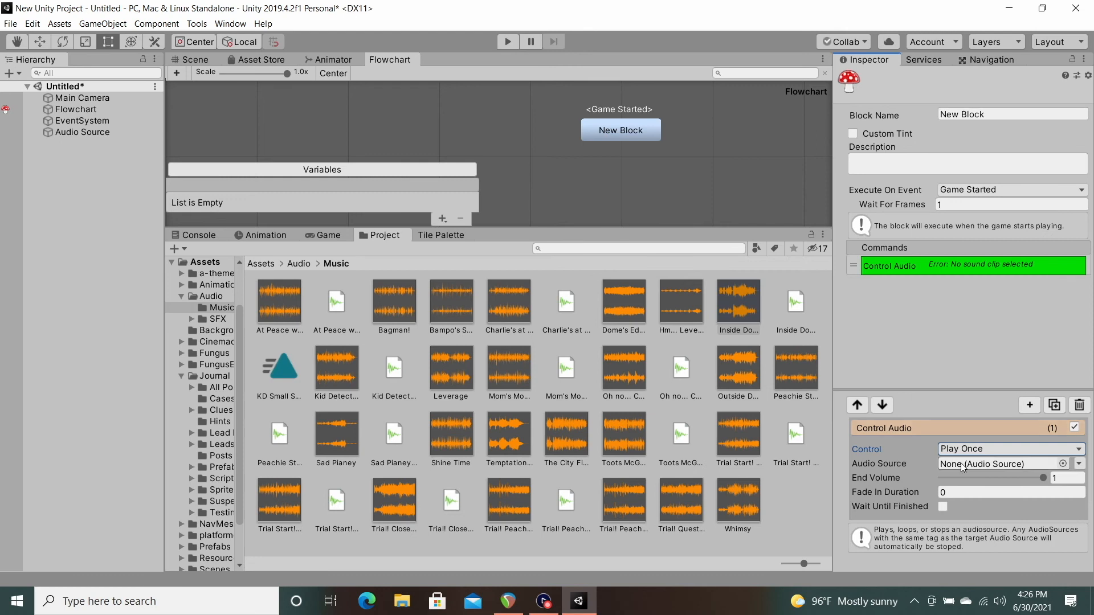
Step: Assign the scene's Audio Source object as the target of New Block's Control Audio command
click(1063, 464)
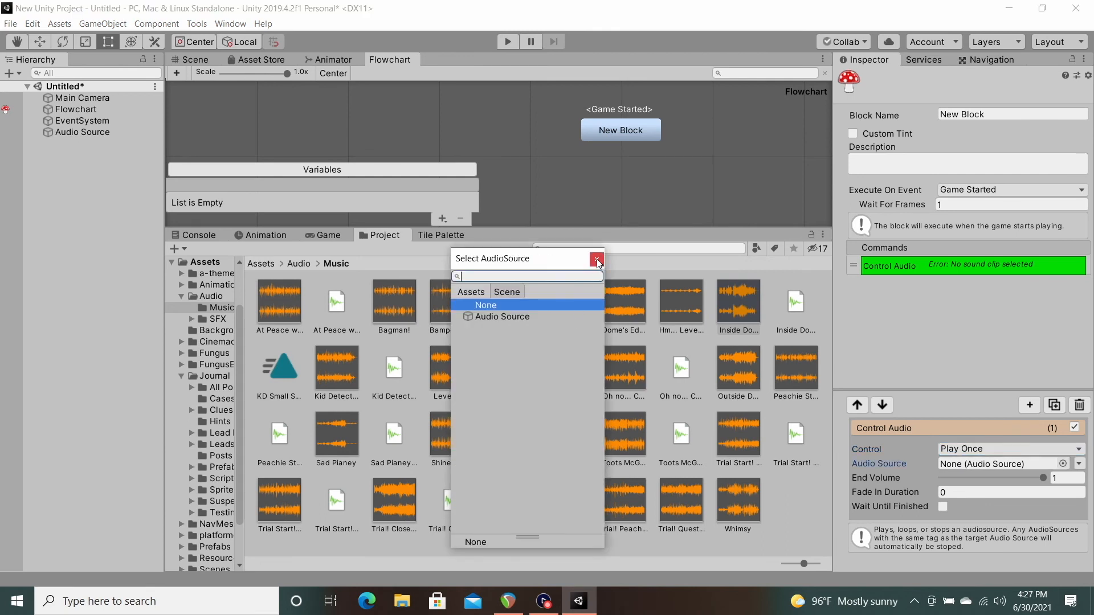
click(524, 316)
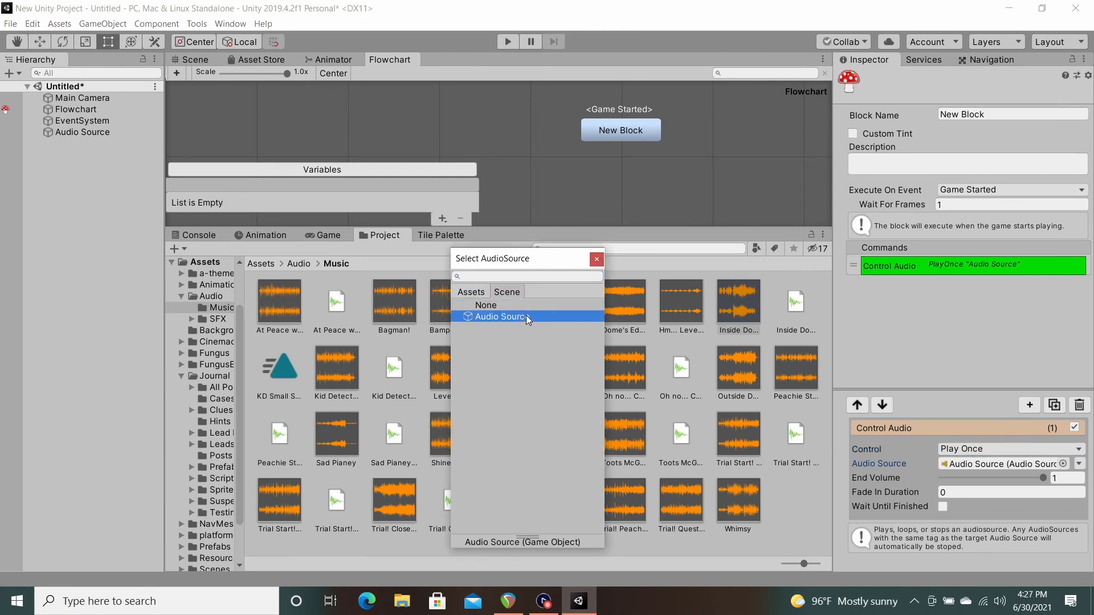
click(80, 131)
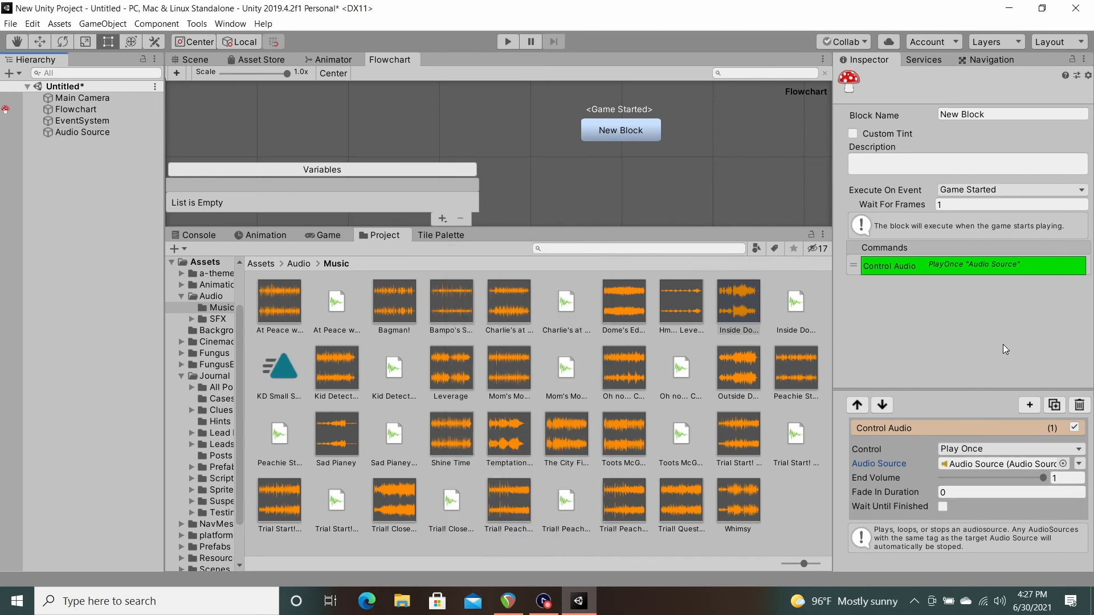
Step: Insert a Say command above Control Audio with the story text "play the music, Alfred"
right_click(1003, 266)
mouse_move(1026, 271)
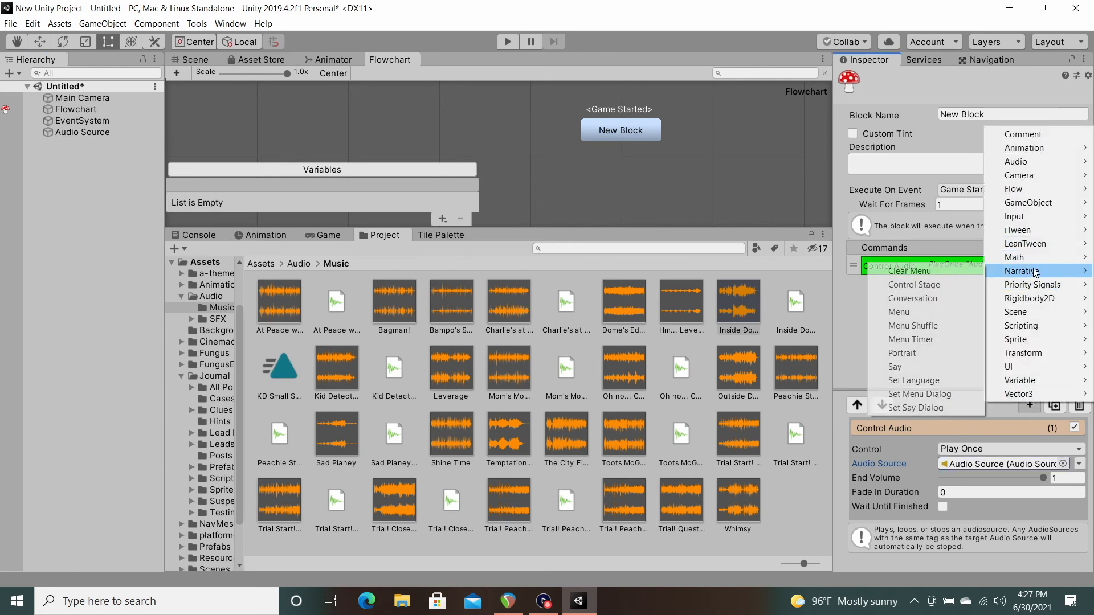
click(896, 366)
click(965, 490)
text(play the m)
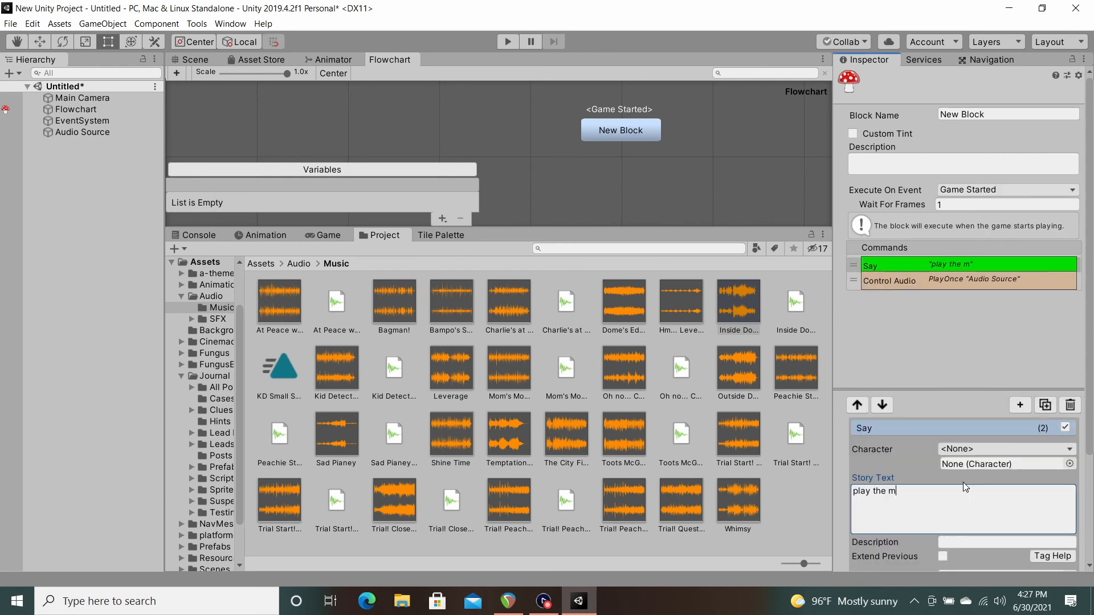
text(usic, Alfie!)
Step: Run the scene, advance the dialog to test the Play Once command, and stop playback
click(507, 42)
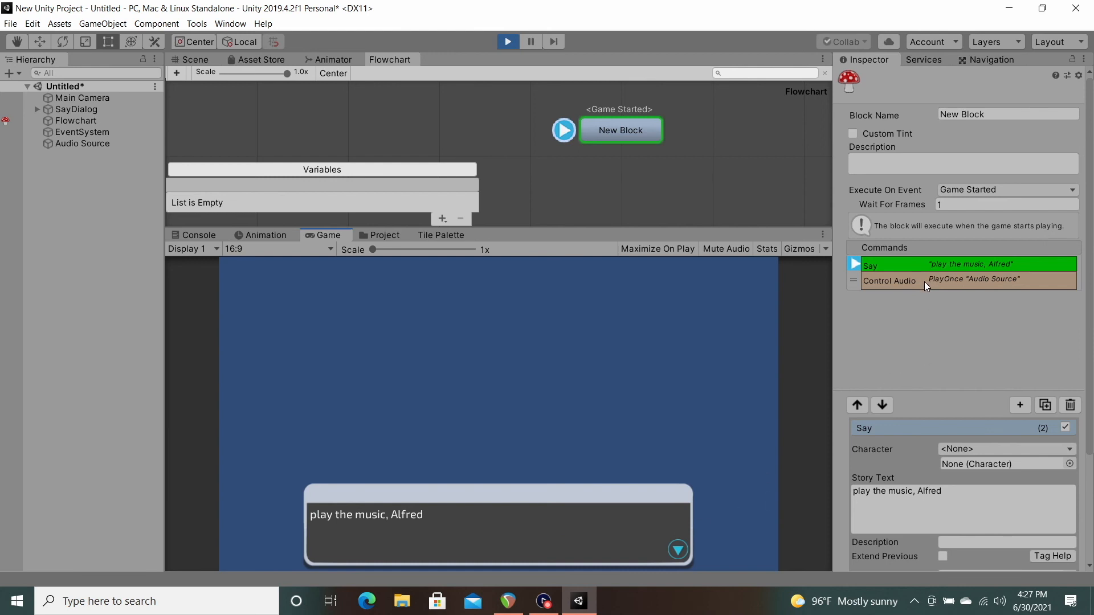
click(552, 536)
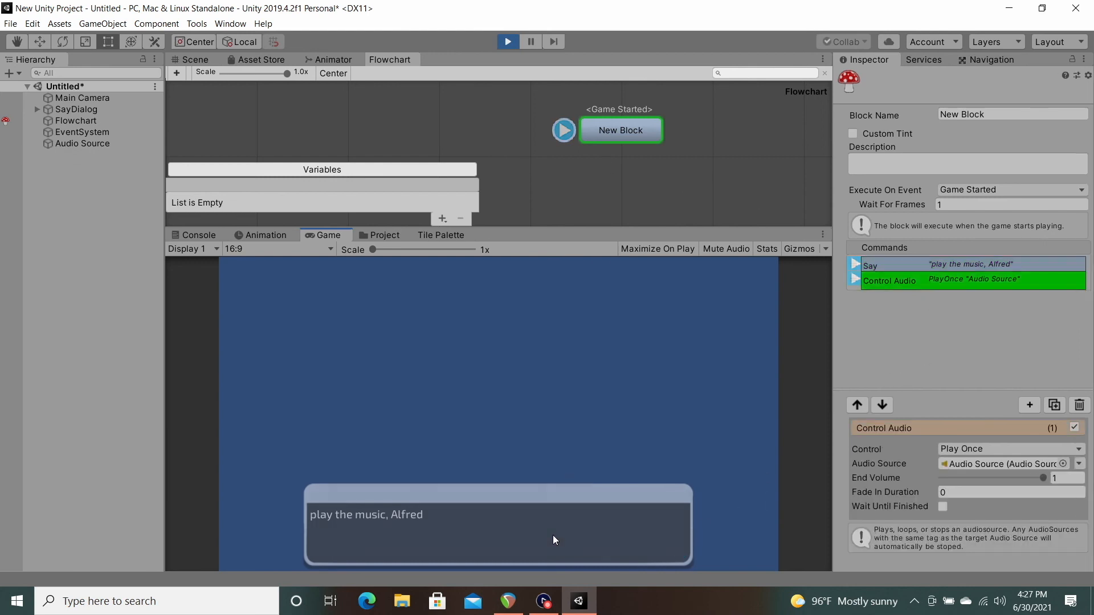
click(511, 42)
Step: Disable Play On Awake on the Audio Source object and rerun the scene, advancing the dialog to test the music start
click(97, 132)
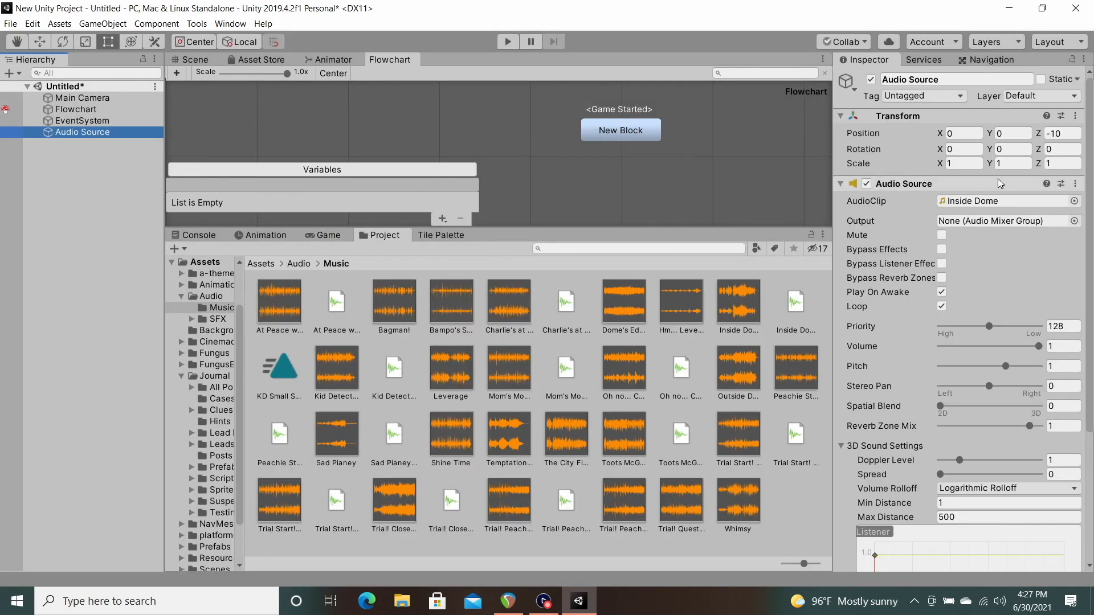
click(941, 292)
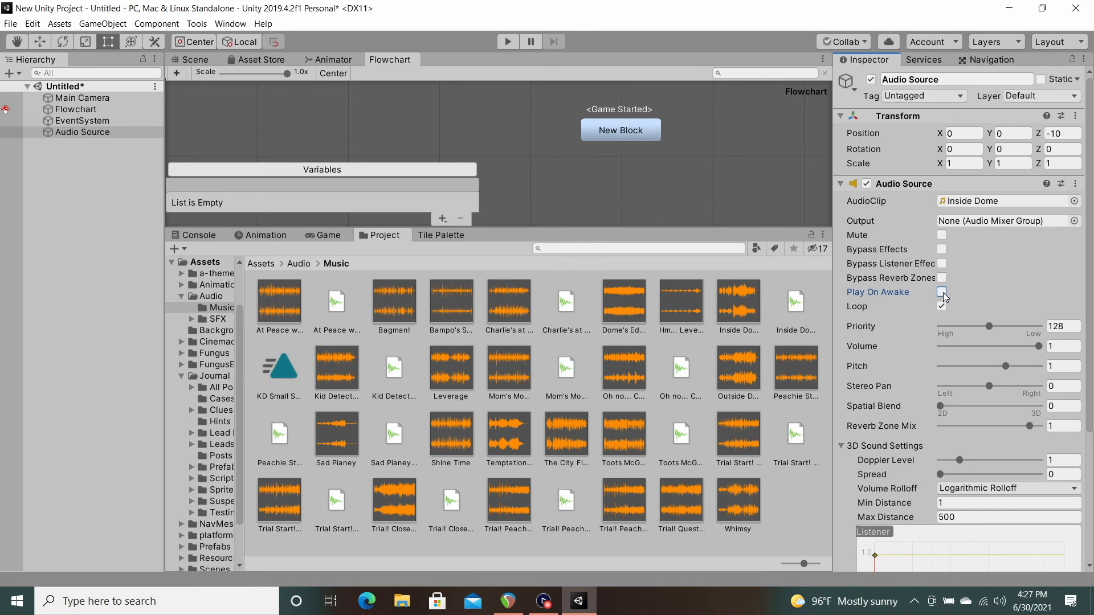
click(510, 44)
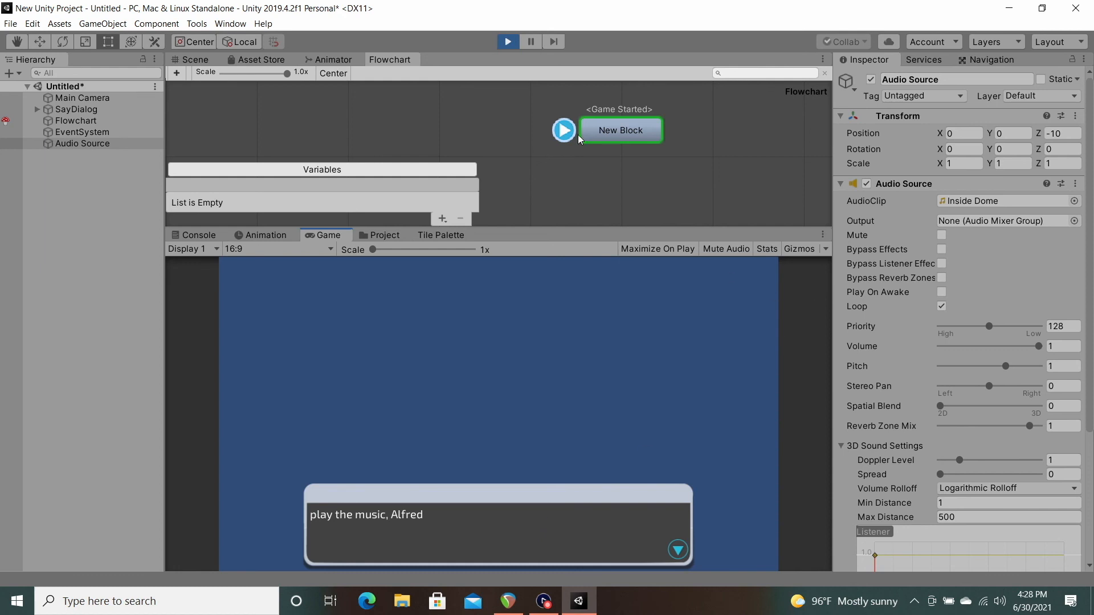
click(600, 126)
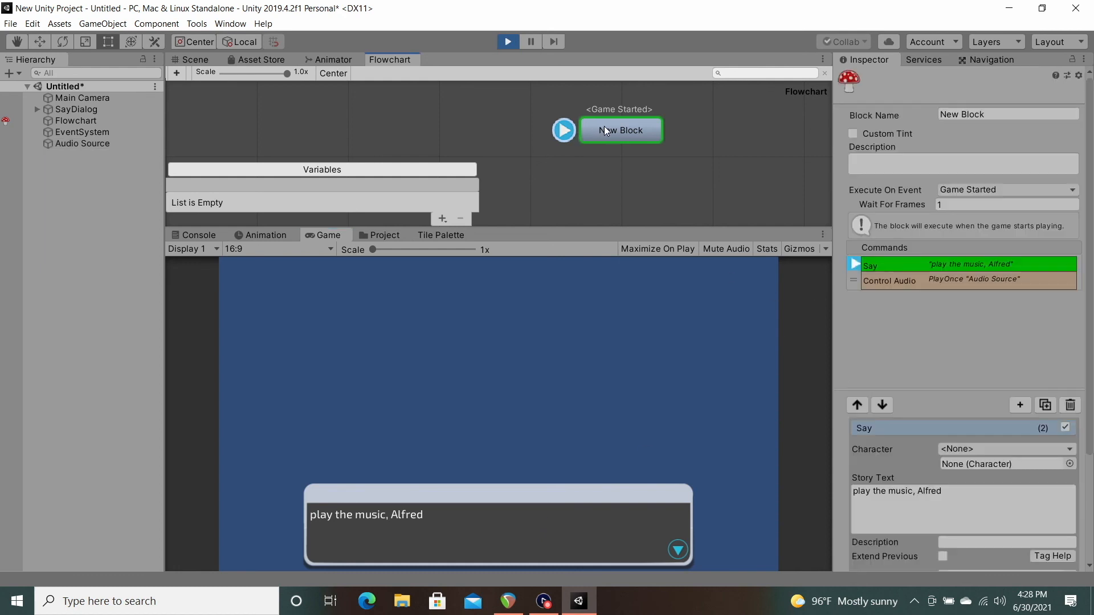
click(537, 513)
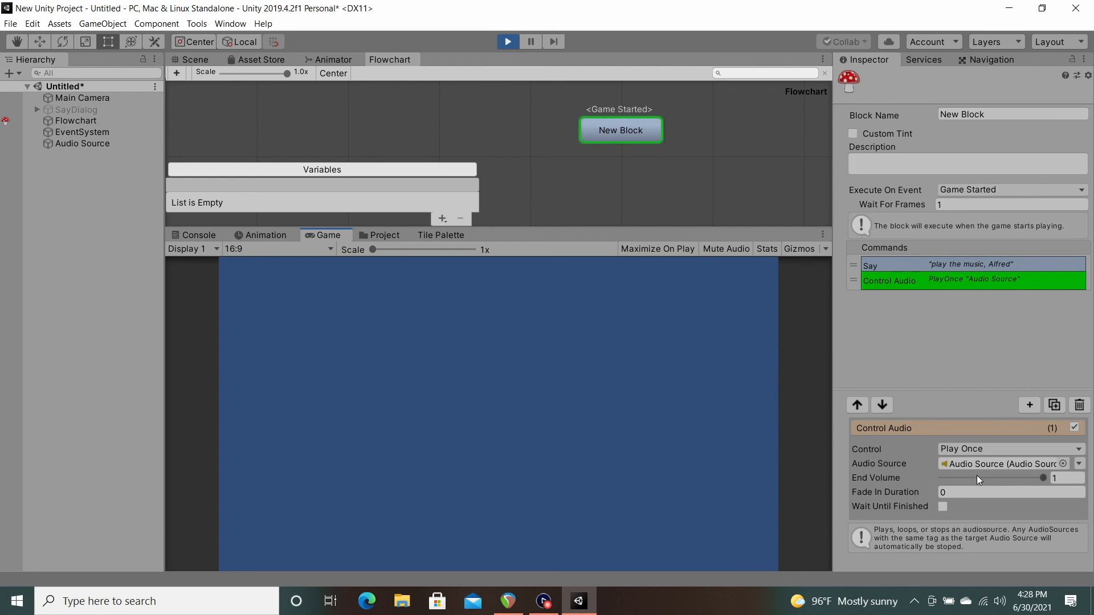
Step: Compare the Audio Source object's Loop setting with the Play Once setting of New Block's Control Audio command
click(70, 143)
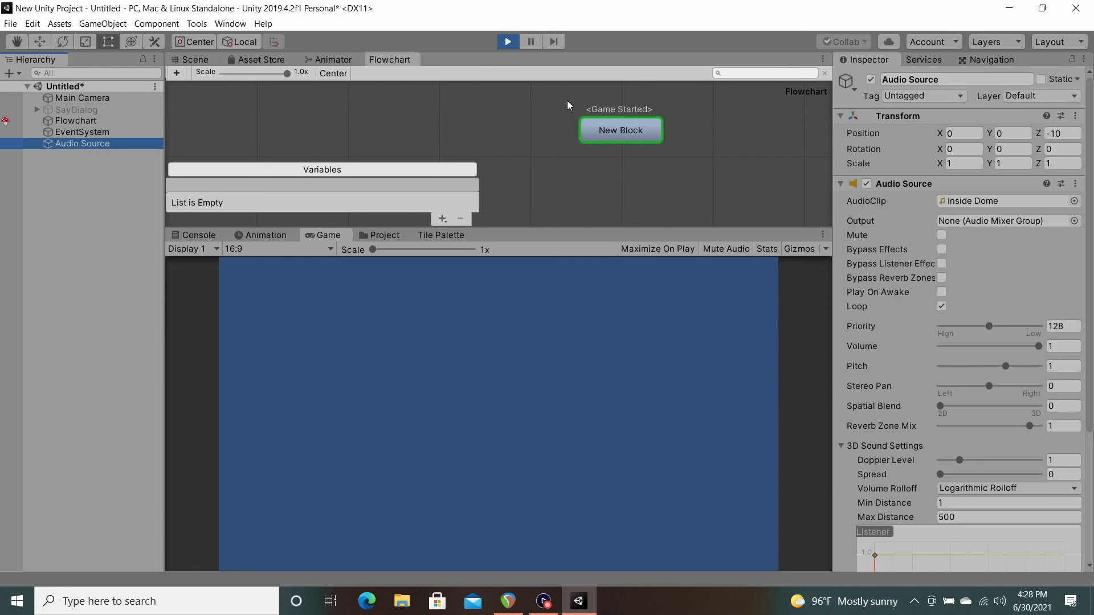
click(625, 131)
click(968, 281)
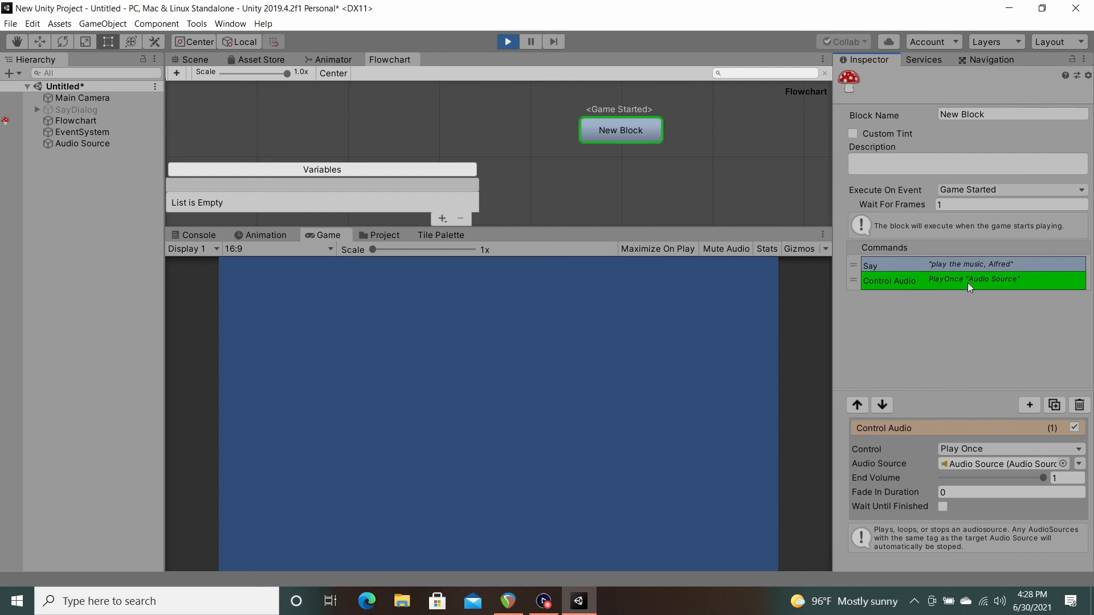
click(86, 144)
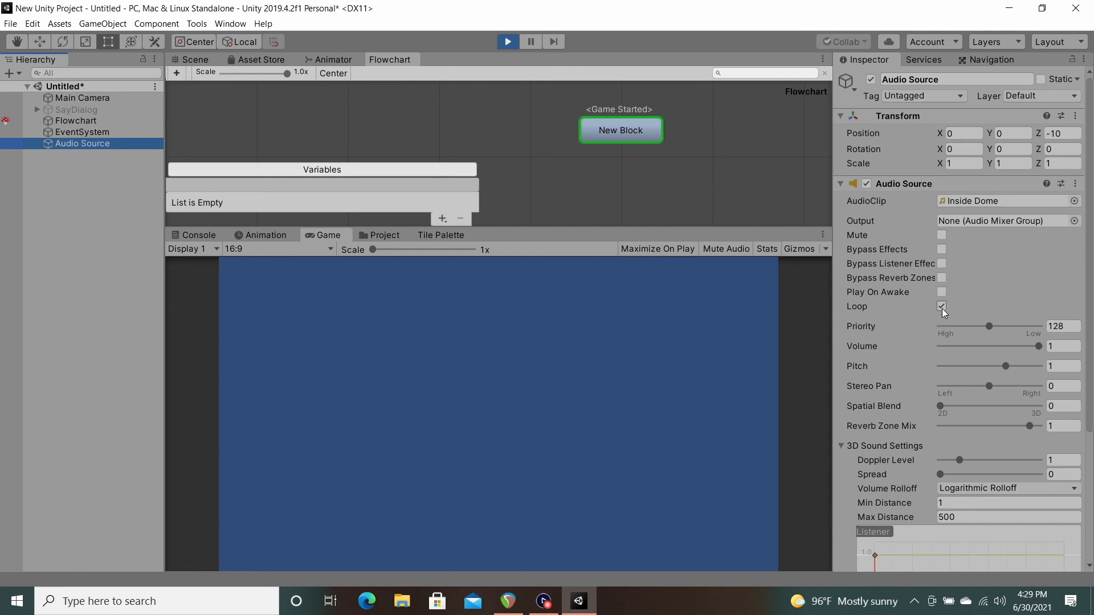
click(637, 134)
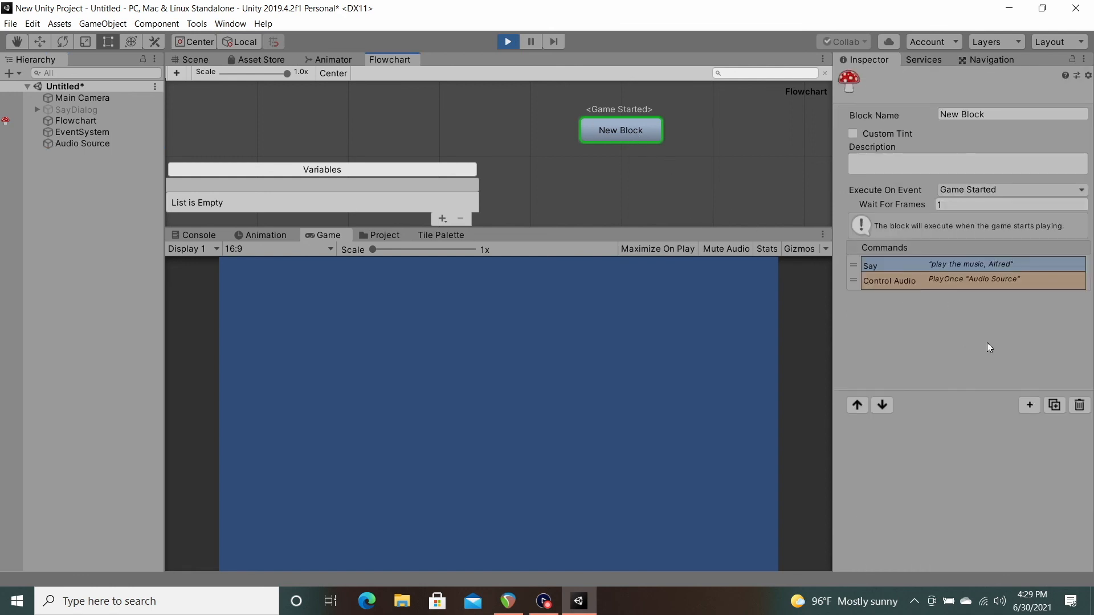
click(1014, 282)
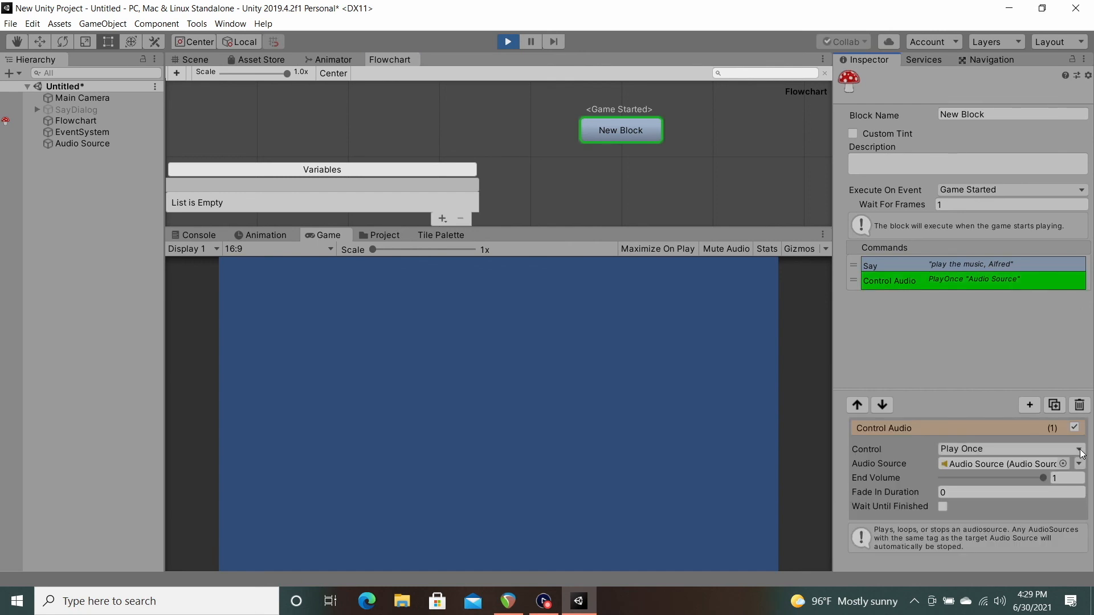